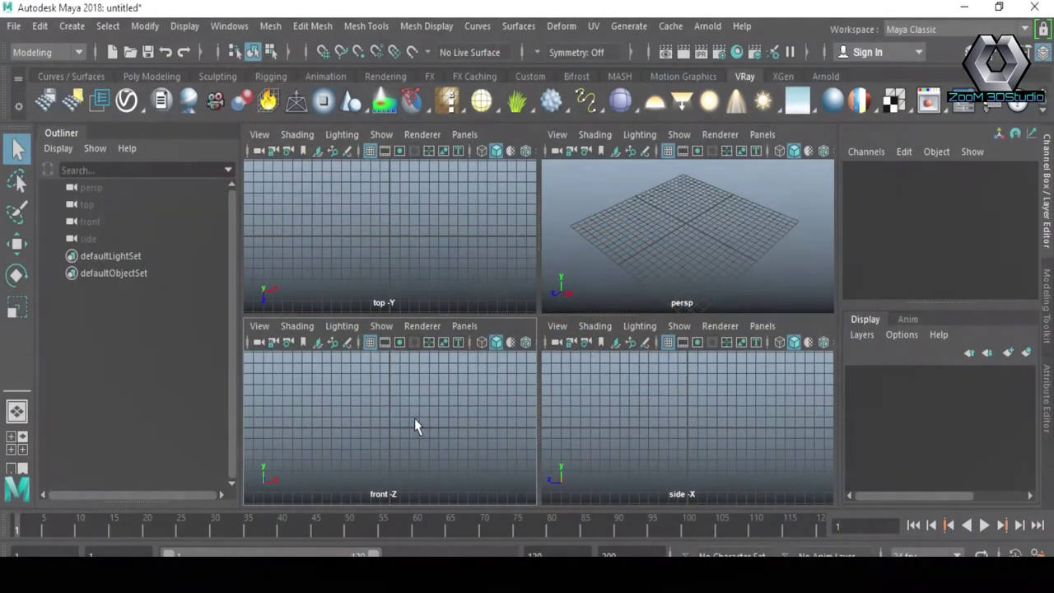
- Maximize the front view and start an EP curve from the Curves / Surfaces shelf, undoing the first attempt
key(space)
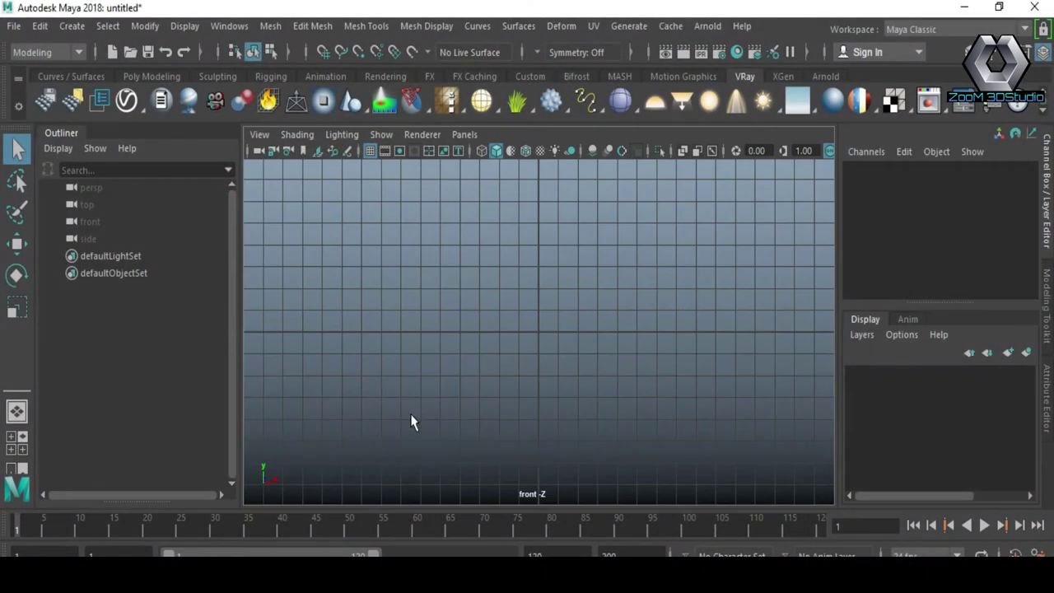
scroll(518, 370, up, 1)
scroll(499, 367, up, 1)
alt+middle_drag(499, 367, 494, 370)
click(72, 75)
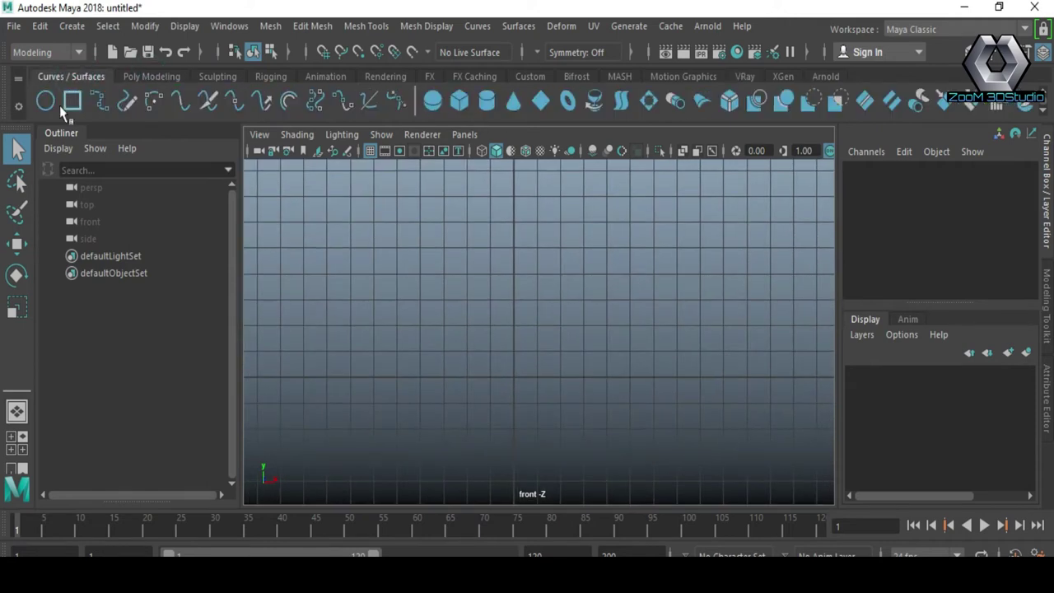
click(99, 100)
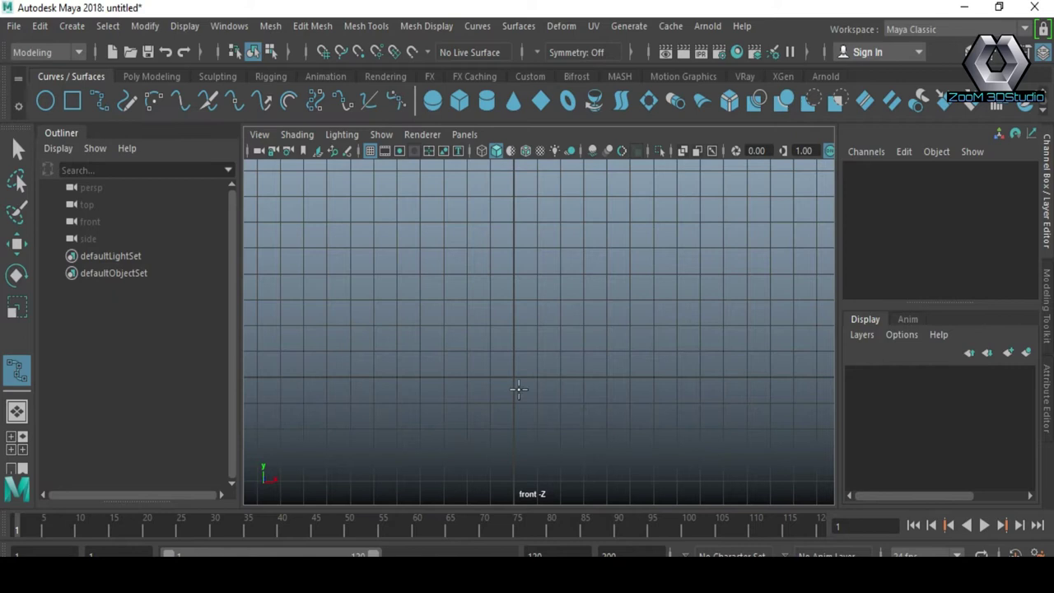
click(487, 385)
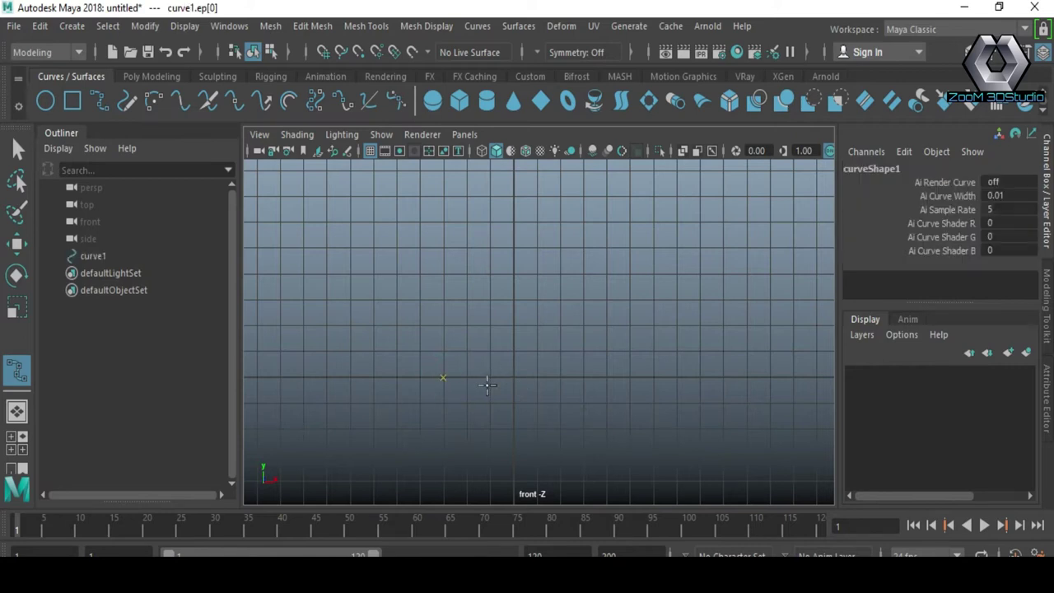
click(513, 377)
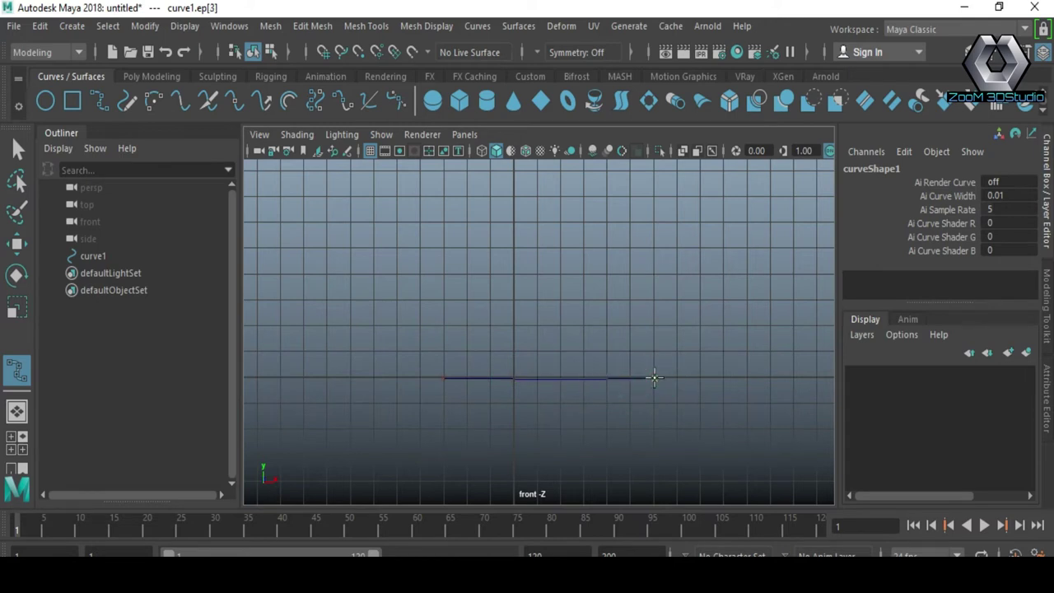
key(ctrl+z)
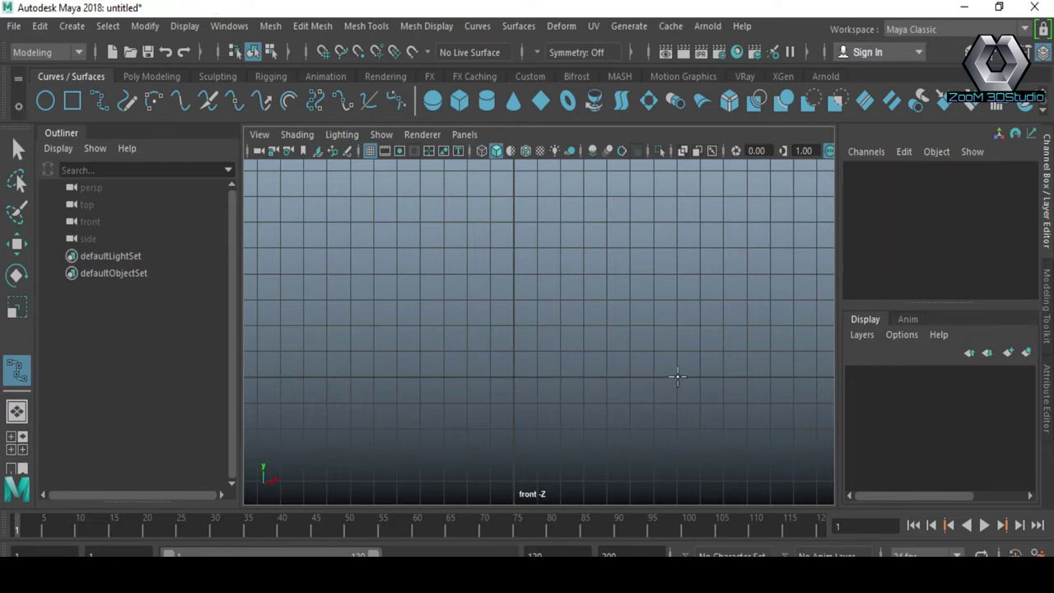
- Trace the chair profile with EP points, curving down and ending high at the upper right
click(677, 377)
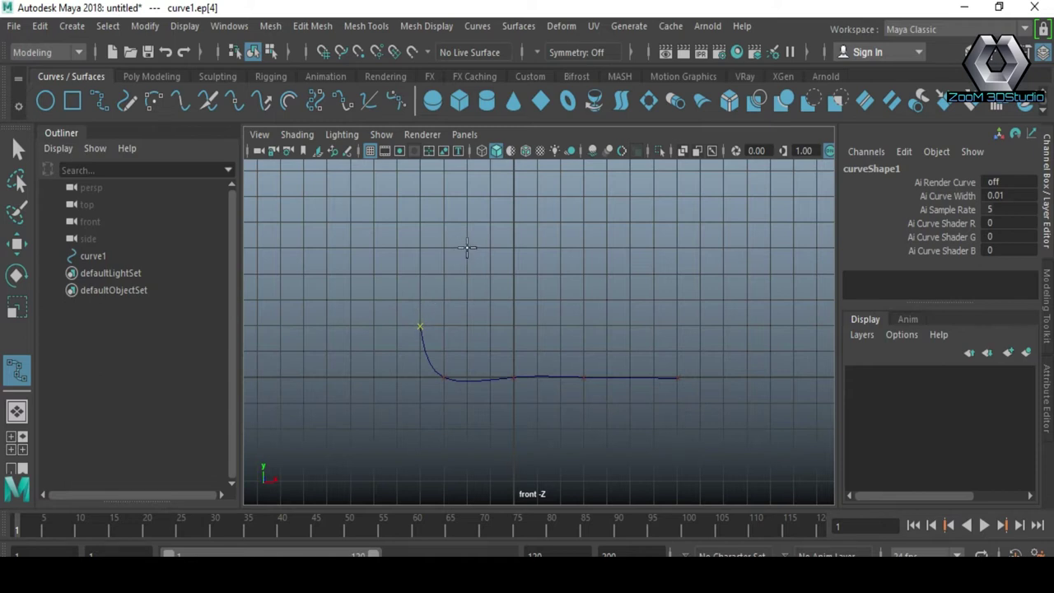
key(space)
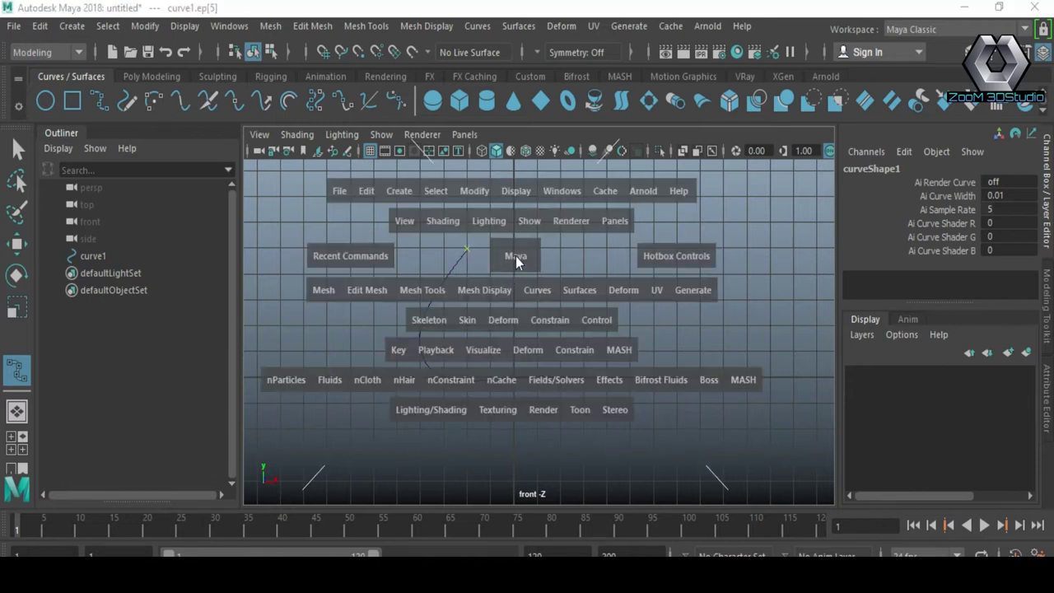
alt+middle_drag(477, 309, 392, 328)
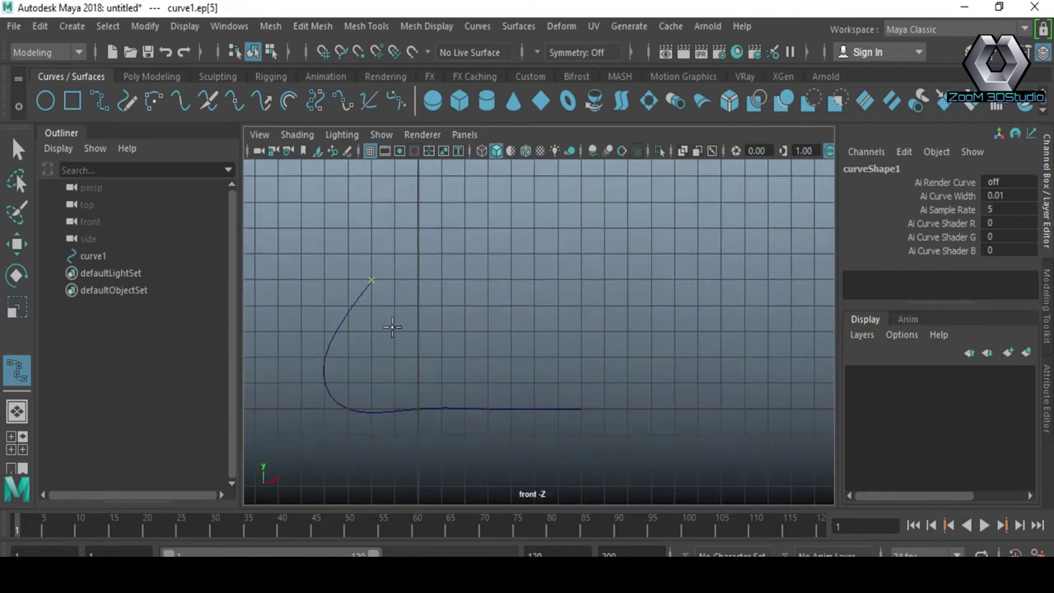
click(537, 256)
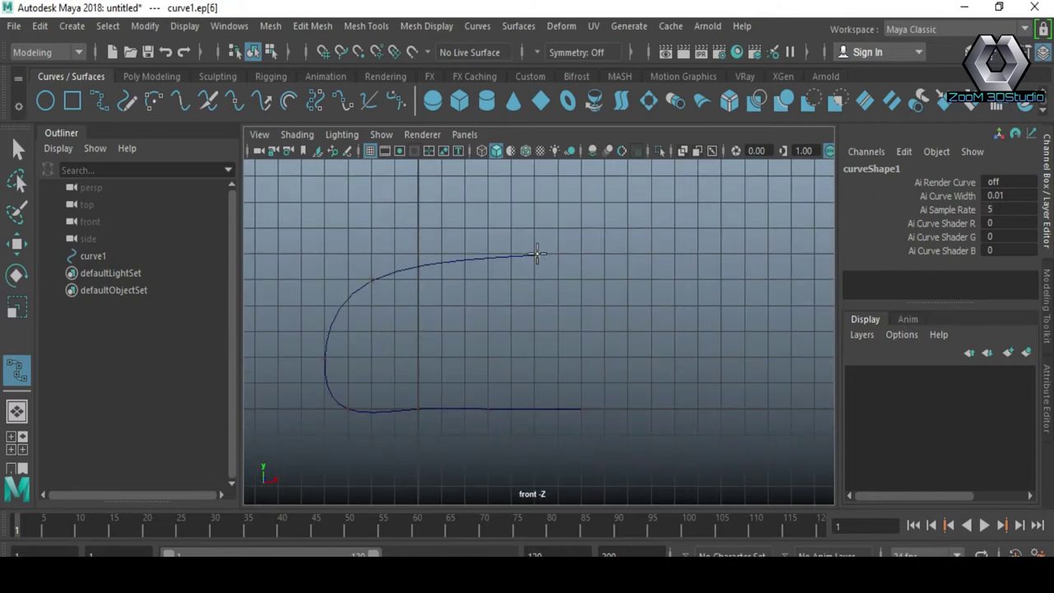
click(602, 281)
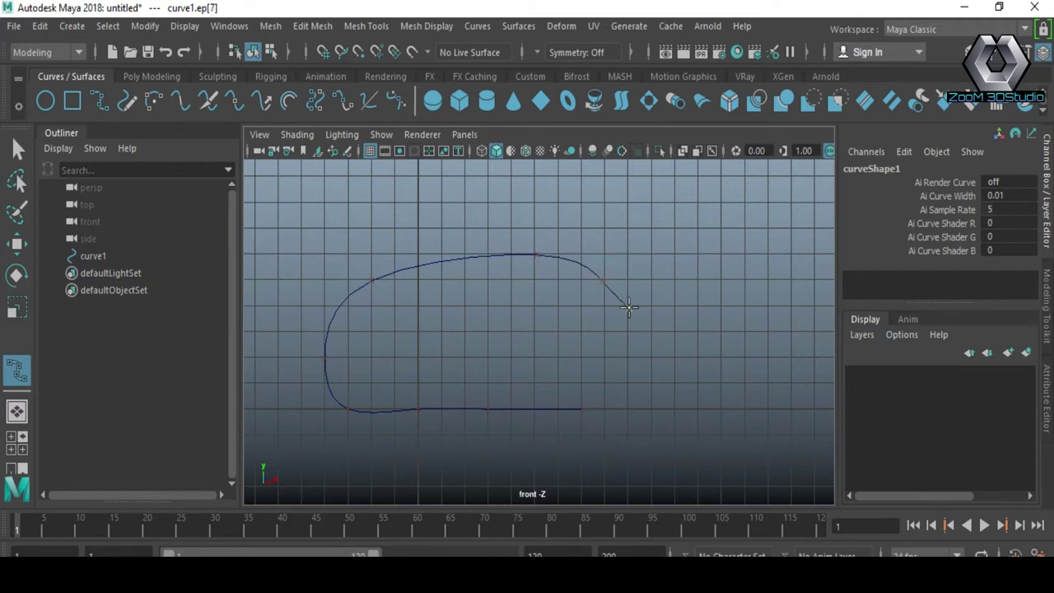
mouse_move(700, 275)
alt+middle_down()
mouse_move(556, 304)
mouse_move(666, 299)
alt+middle_up()
click(715, 236)
scroll(576, 313, up, 2)
- Finish curve1 and switch to moving its control vertices with the Move tool
scroll(477, 326, up, 2)
alt+middle_drag(477, 326, 630, 345)
key(Return)
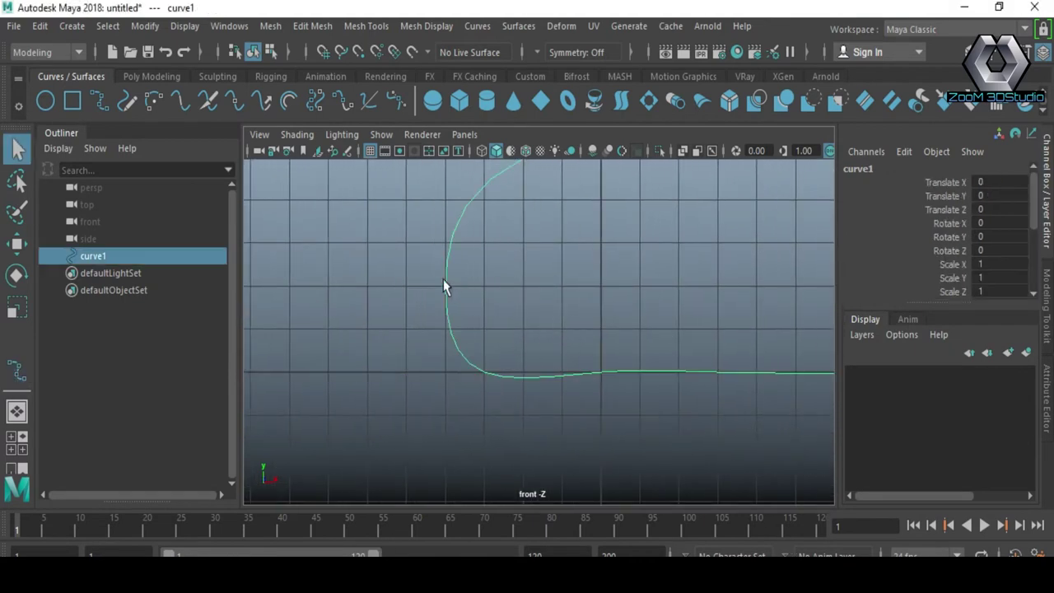
right_drag(428, 249, 348, 195)
mouse_move(411, 275)
mouse_down()
mouse_move(451, 311)
mouse_move(404, 282)
mouse_up()
key(w)
- Move CVs to bulge the loop left, shift the base left, and flatten the top-left bend
click(465, 390)
mouse_move(465, 390)
mouse_down()
mouse_move(455, 379)
mouse_move(607, 366)
mouse_up()
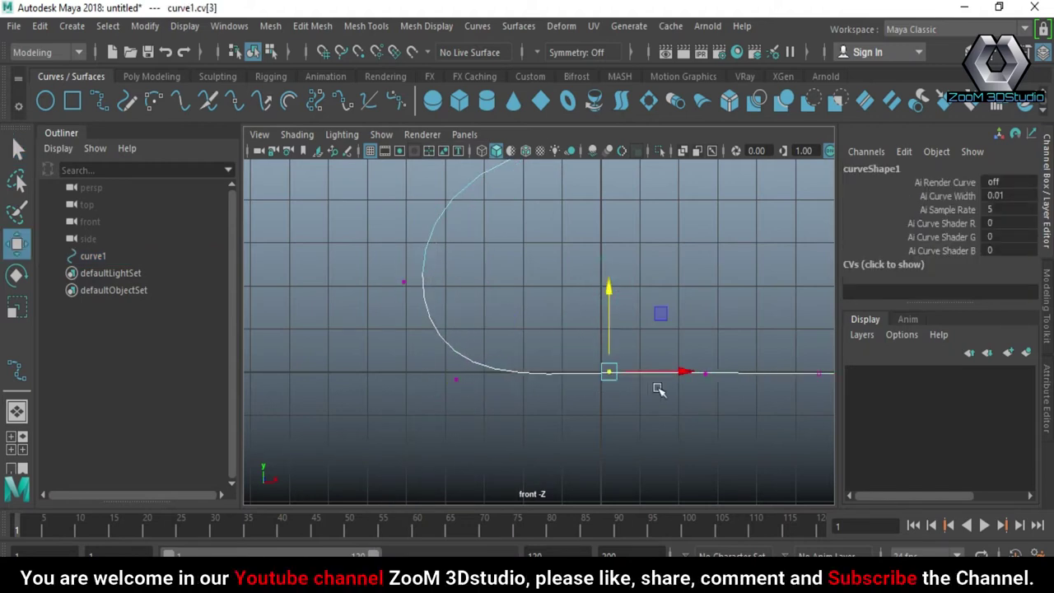
drag(517, 363, 626, 429)
drag(443, 355, 560, 440)
click(607, 391)
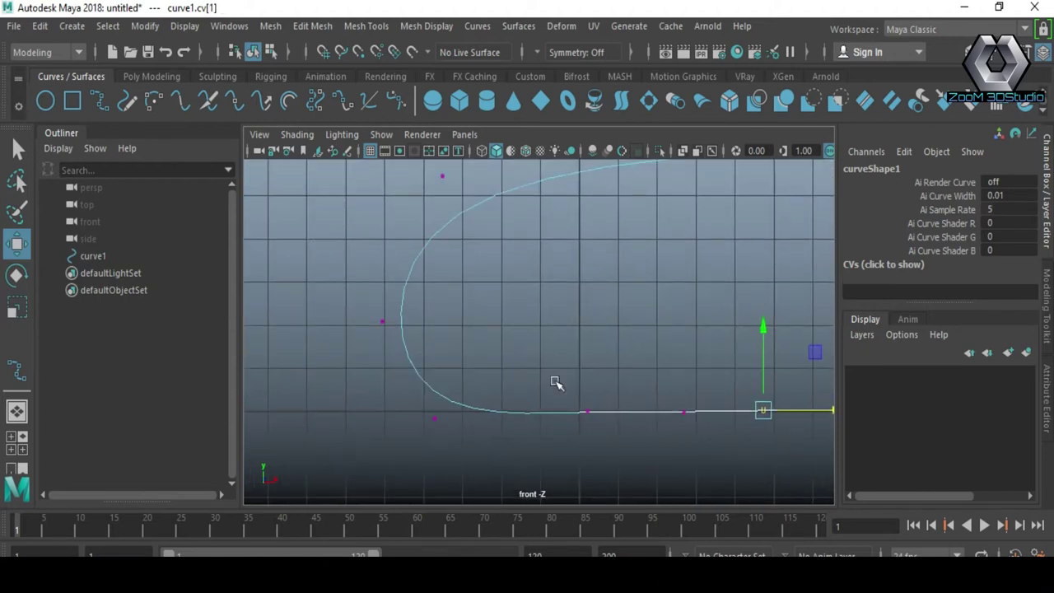
mouse_move(657, 405)
mouse_down()
mouse_move(529, 421)
mouse_move(557, 414)
mouse_up()
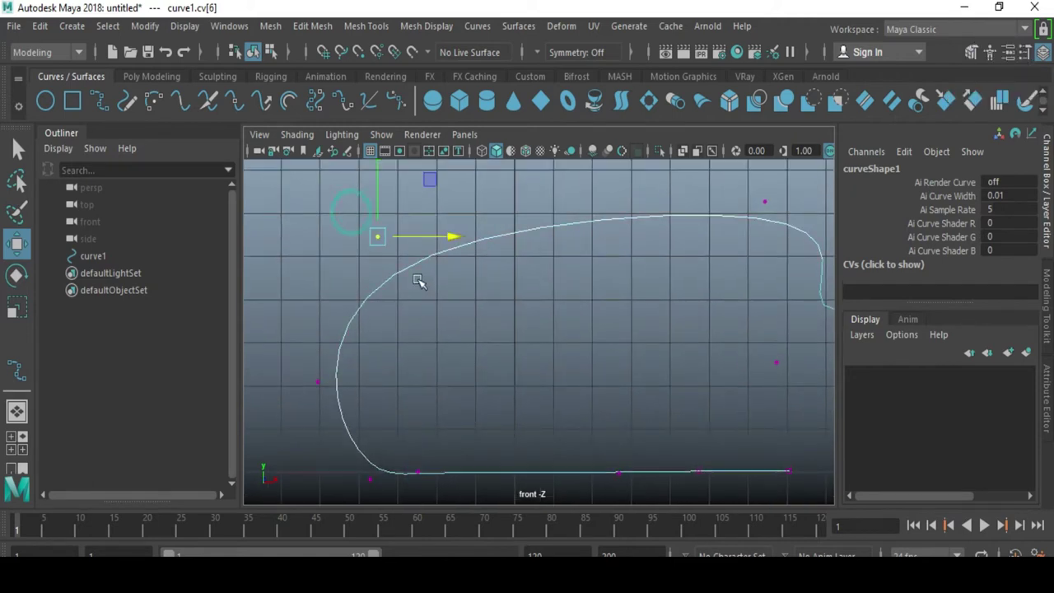
drag(378, 236, 418, 269)
click(294, 366)
mouse_move(294, 365)
mouse_down()
mouse_move(318, 377)
mouse_move(339, 365)
mouse_move(313, 360)
mouse_move(306, 399)
mouse_move(318, 388)
mouse_up()
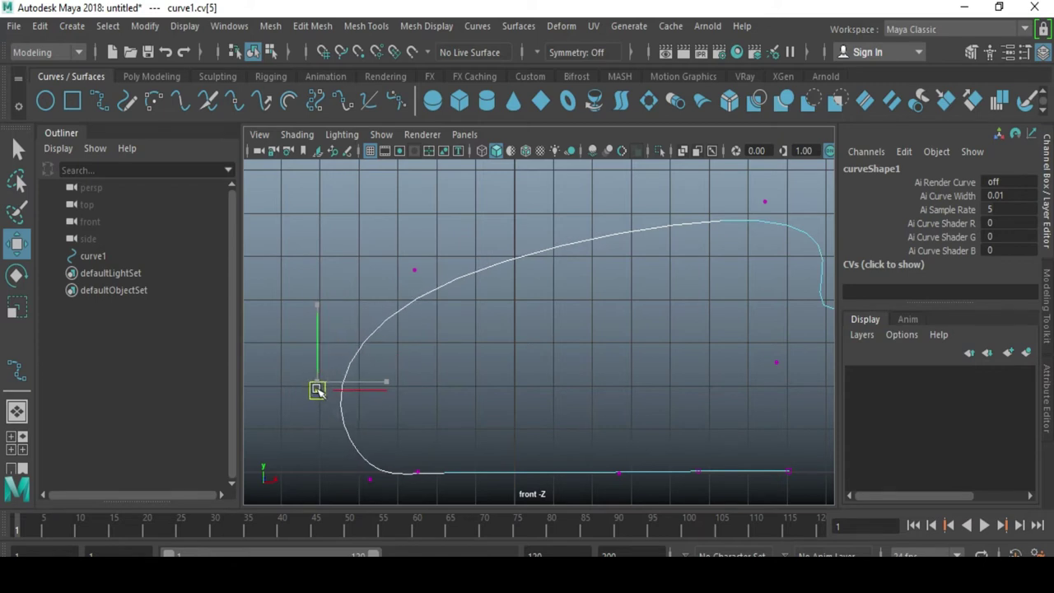
scroll(511, 358, down, 2)
mouse_move(671, 235)
mouse_down()
mouse_move(497, 283)
mouse_move(578, 264)
mouse_move(596, 239)
mouse_up()
mouse_move(391, 289)
mouse_down()
mouse_move(431, 305)
mouse_move(493, 299)
mouse_up()
- Adjust the seat's rising end, its dip, and the wave crest control vertices
alt+middle_drag(560, 316, 487, 330)
click(518, 371)
mouse_move(530, 376)
mouse_down()
mouse_move(595, 365)
mouse_move(606, 374)
mouse_up()
click(576, 281)
mouse_move(577, 282)
mouse_down()
mouse_move(550, 251)
mouse_move(503, 247)
mouse_up()
scroll(502, 247, down, 2)
mouse_move(376, 302)
alt+middle_down()
mouse_move(526, 351)
mouse_move(502, 347)
alt+middle_up()
click(554, 357)
drag(555, 358, 557, 349)
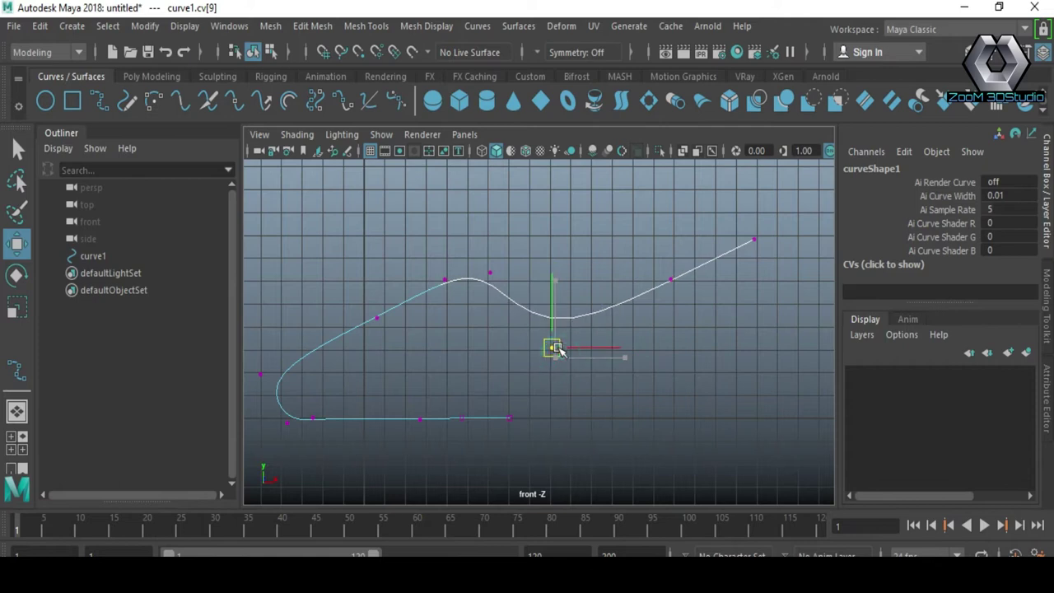
alt+middle_drag(645, 346, 550, 386)
drag(556, 234, 671, 325)
drag(616, 208, 609, 196)
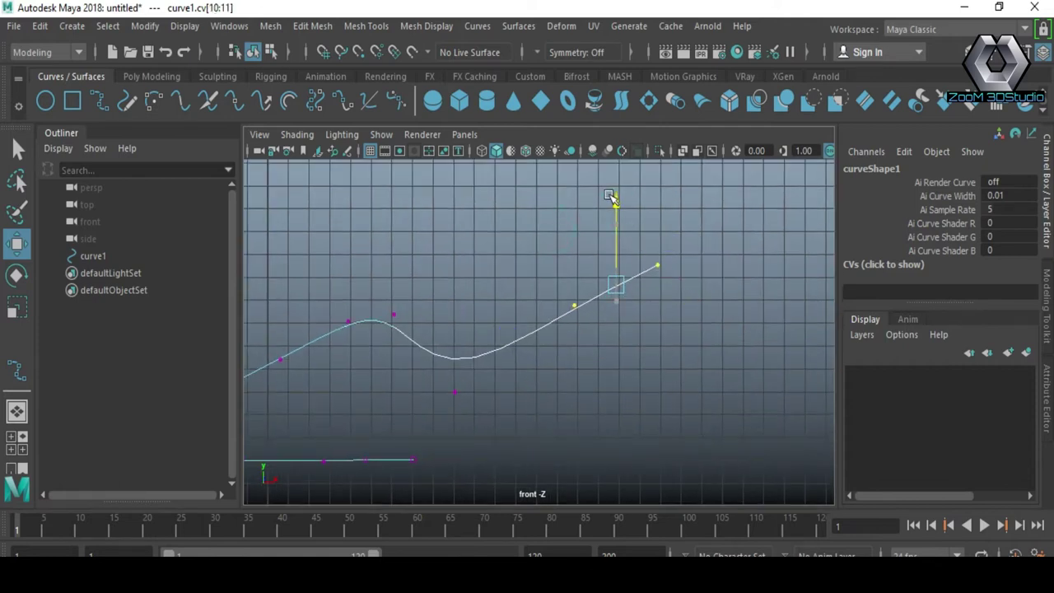
drag(638, 280, 616, 280)
alt+middle_drag(571, 266, 724, 232)
click(502, 291)
drag(501, 291, 493, 294)
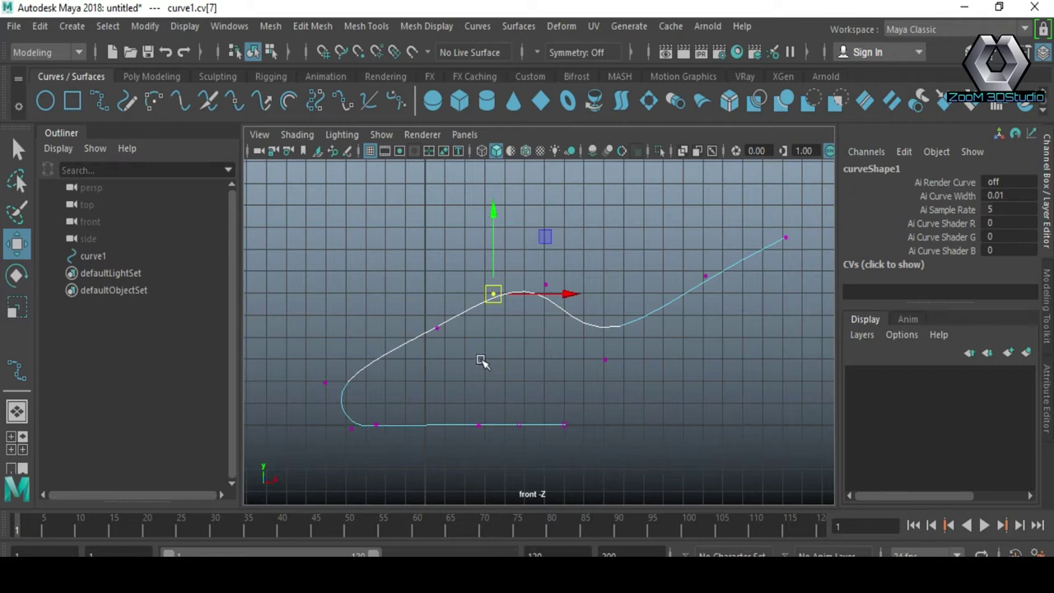
- Lower the four base vertices slightly and straighten the loop so it rises vertically
alt+middle_drag(482, 361, 524, 338)
alt+right_drag(384, 400, 518, 367)
click(357, 425)
click(327, 359)
drag(329, 360, 329, 347)
click(485, 282)
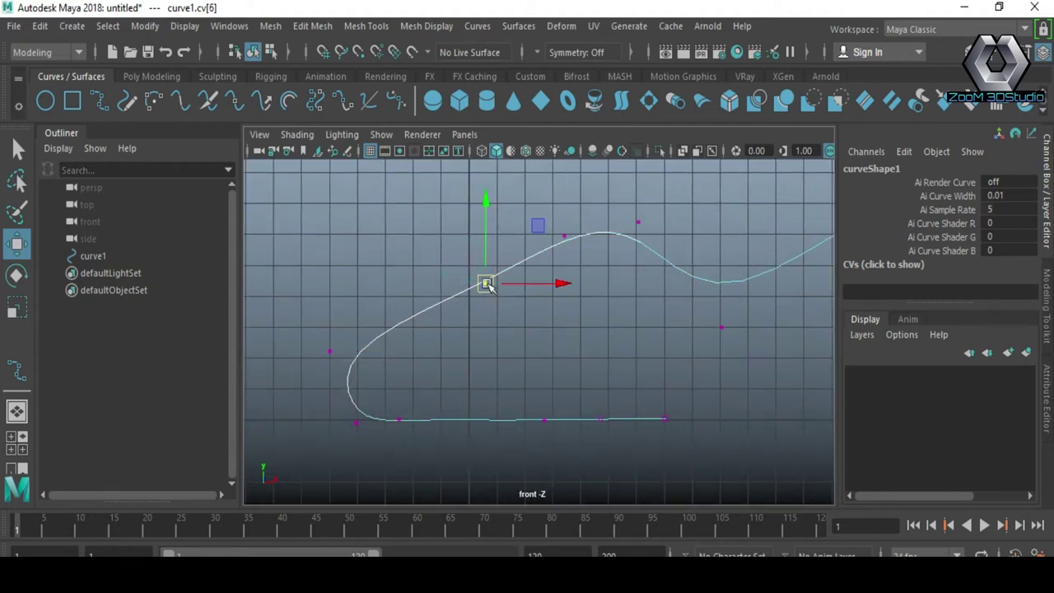
alt+middle_drag(593, 315, 467, 338)
mouse_move(467, 337)
alt+right_down()
mouse_move(635, 325)
mouse_move(419, 353)
mouse_move(497, 357)
mouse_move(480, 384)
alt+right_up()
drag(416, 377, 673, 409)
drag(543, 312, 544, 317)
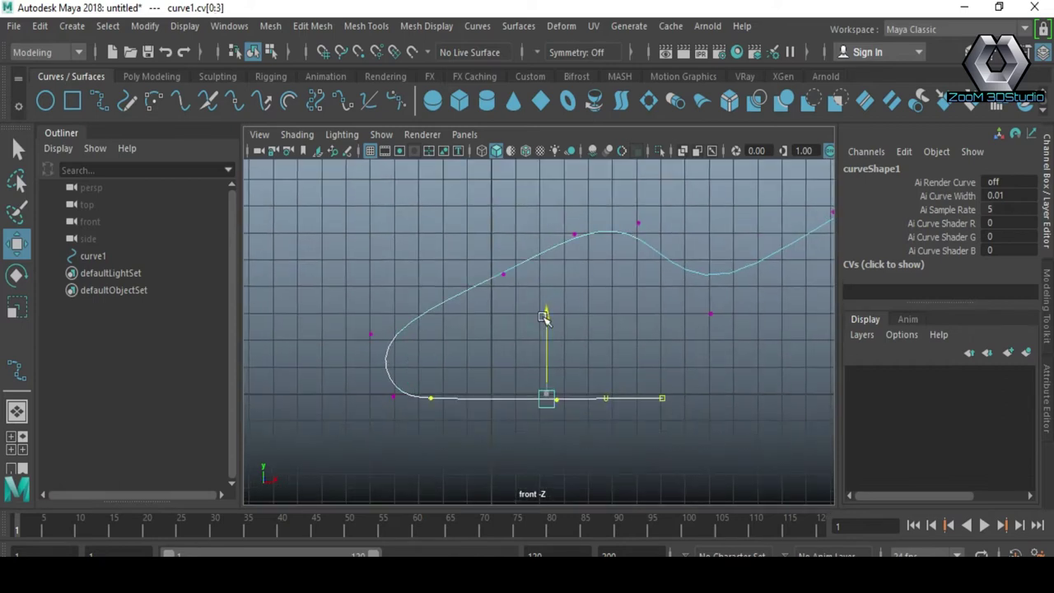
click(372, 334)
click(392, 396)
drag(455, 397, 444, 400)
middle_drag(384, 313, 385, 315)
drag(411, 375, 671, 407)
drag(546, 313, 553, 317)
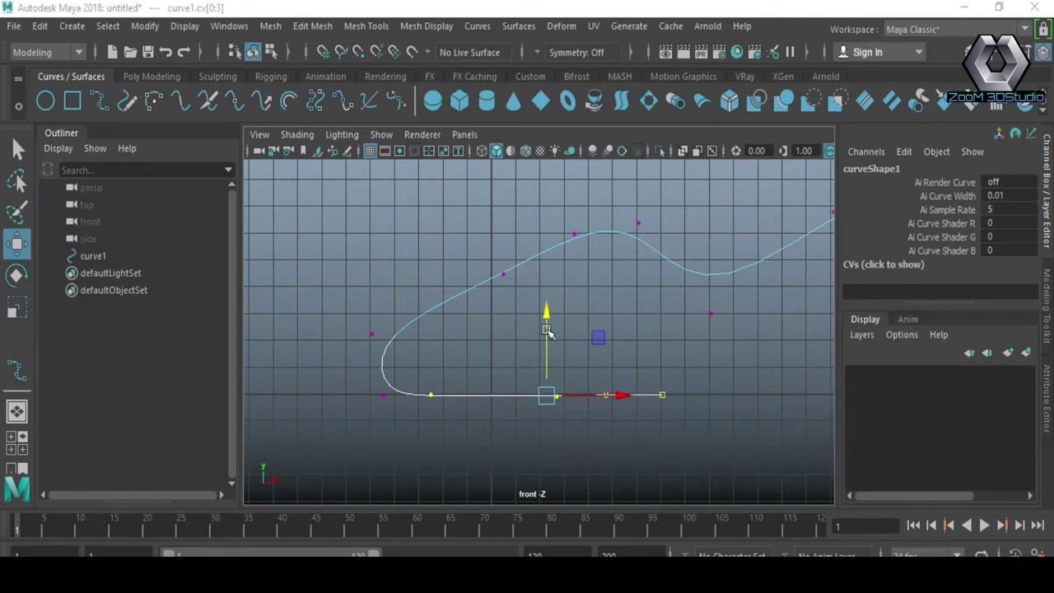
- Return curve1 to Object Mode and reselect it in the perspective view
alt+middle_drag(641, 288, 478, 349)
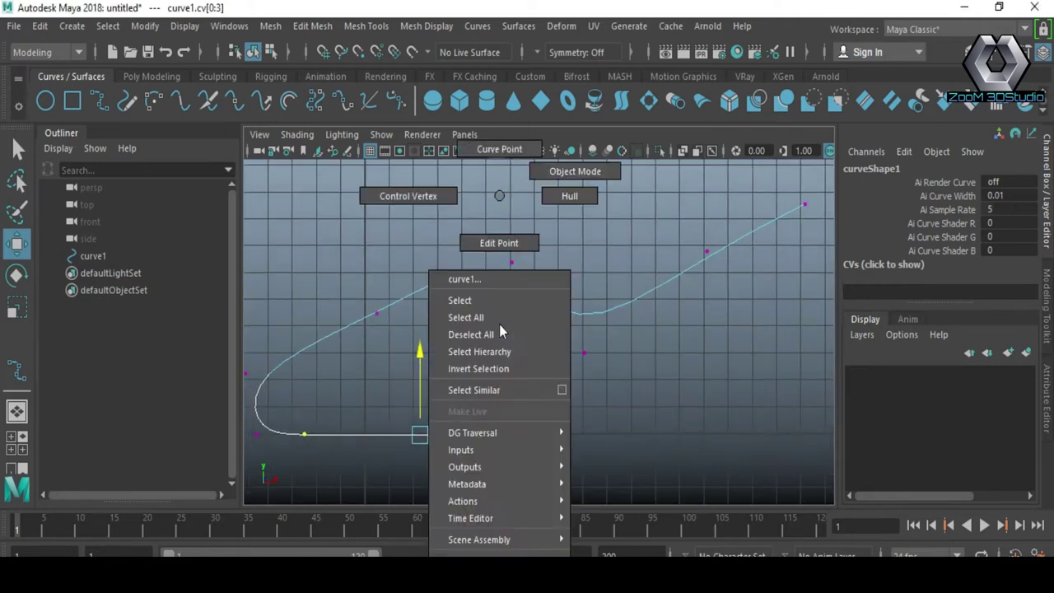
right_drag(499, 206, 541, 313)
key(space)
mouse_move(536, 292)
mouse_down()
mouse_move(536, 247)
mouse_move(647, 370)
mouse_move(531, 198)
mouse_up()
click(470, 376)
drag(485, 380, 551, 358)
- Duplicate curve1, offset the copy sideways along Z, and select both curves
click(39, 25)
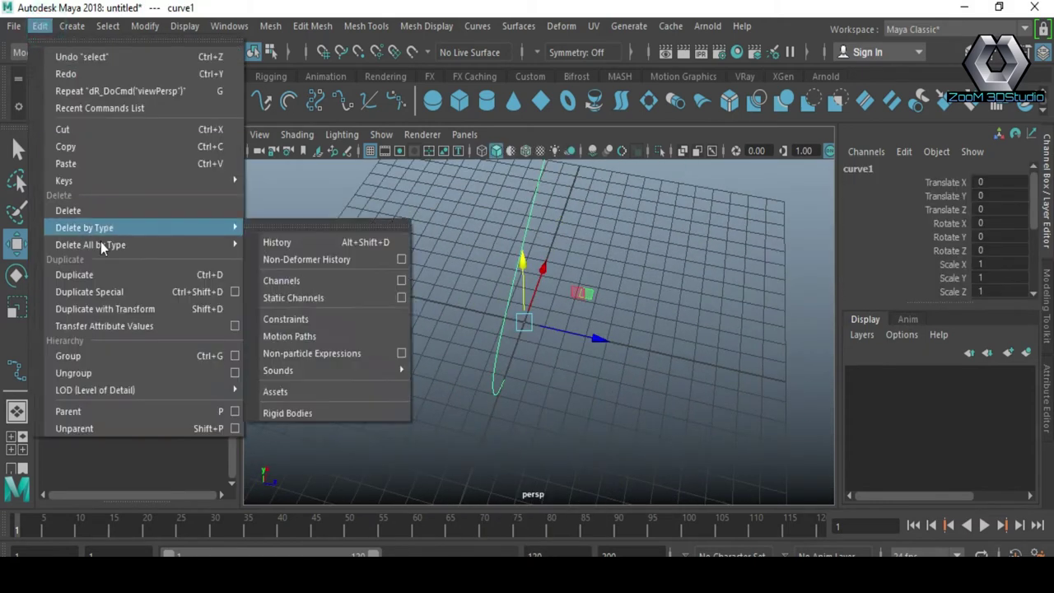
click(95, 273)
mouse_move(595, 338)
mouse_down()
mouse_move(576, 337)
mouse_move(541, 306)
mouse_move(605, 436)
mouse_up()
mouse_move(549, 294)
mouse_down()
mouse_move(607, 334)
mouse_move(511, 486)
mouse_move(631, 254)
mouse_up()
shift+click(657, 245)
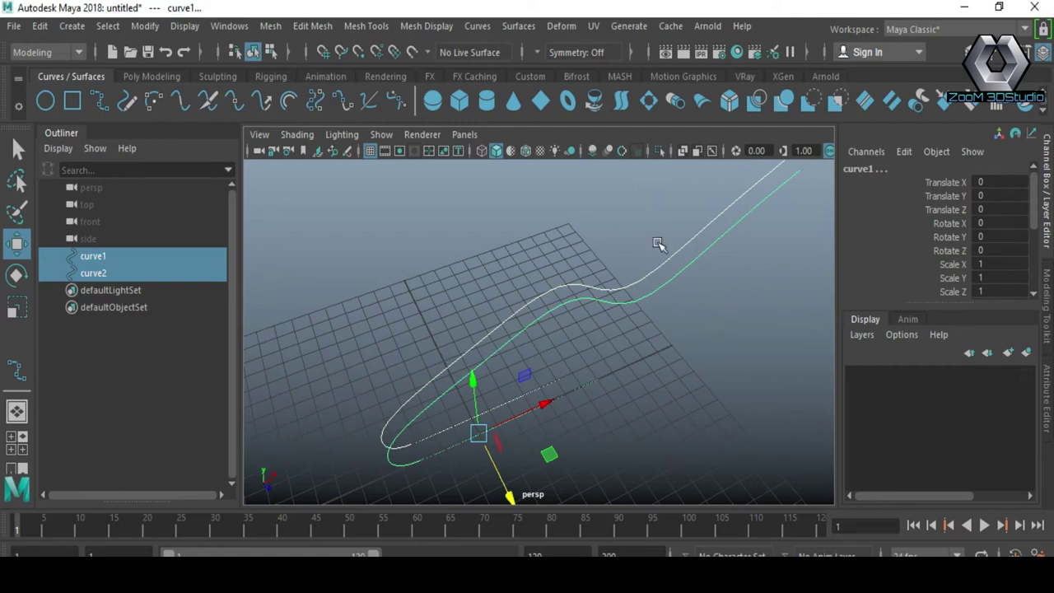
- Loft the two curves into loftedSurface1 and orbit around to inspect the ribbon
click(621, 102)
mouse_move(618, 267)
alt+mouse_down()
mouse_move(490, 228)
mouse_move(642, 241)
alt+mouse_up()
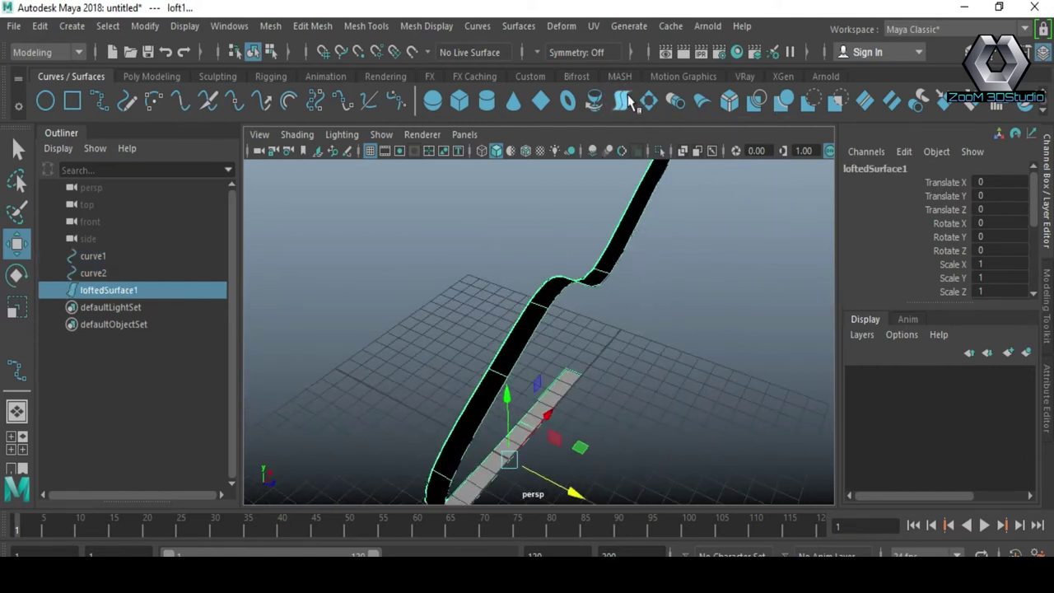
scroll(612, 363, down, 3)
mouse_move(612, 343)
alt+mouse_down()
mouse_move(593, 313)
mouse_move(699, 308)
mouse_move(536, 299)
mouse_move(783, 313)
mouse_move(547, 299)
mouse_move(619, 313)
mouse_move(494, 289)
mouse_move(647, 247)
alt+mouse_up()
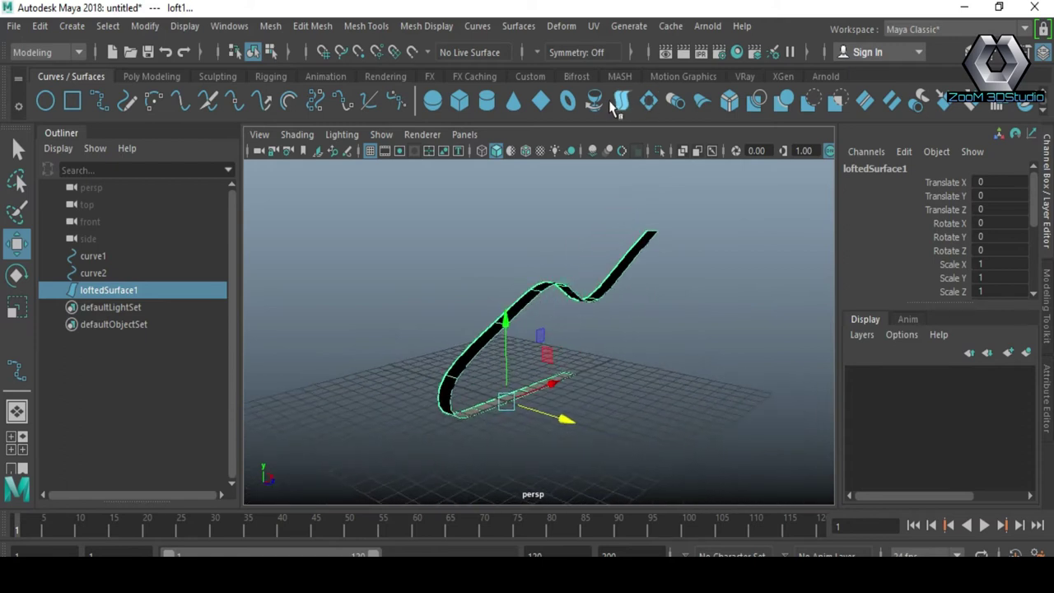
click(561, 26)
key(Escape)
right_drag(647, 179, 711, 163)
click(71, 26)
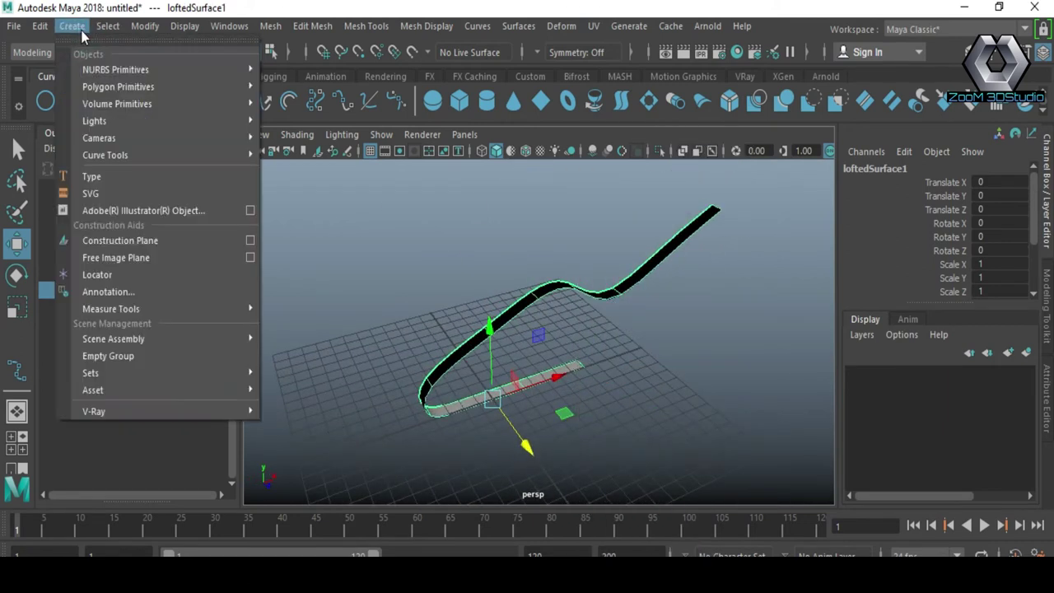
mouse_move(169, 441)
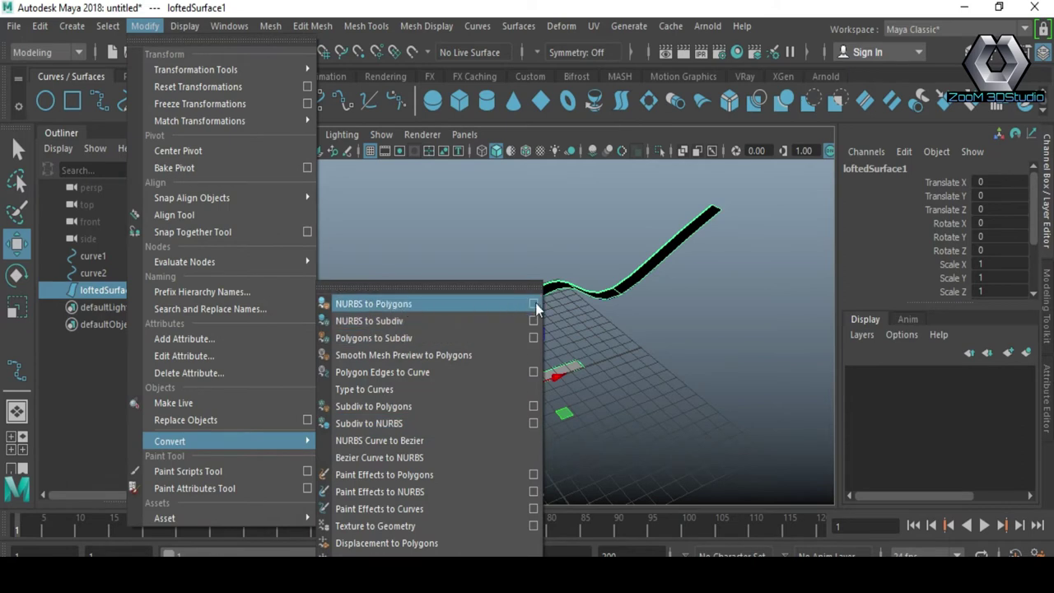
- Convert loftedSurface1 to polygons using Control points tessellation, producing nurbsToPoly1
click(536, 304)
drag(824, 112, 262, 123)
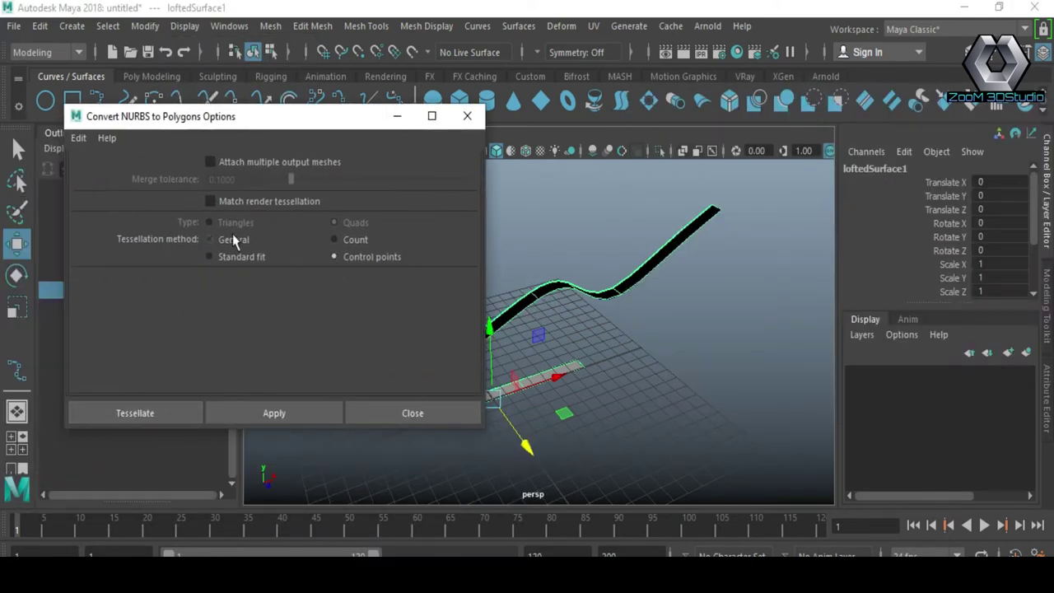
click(272, 413)
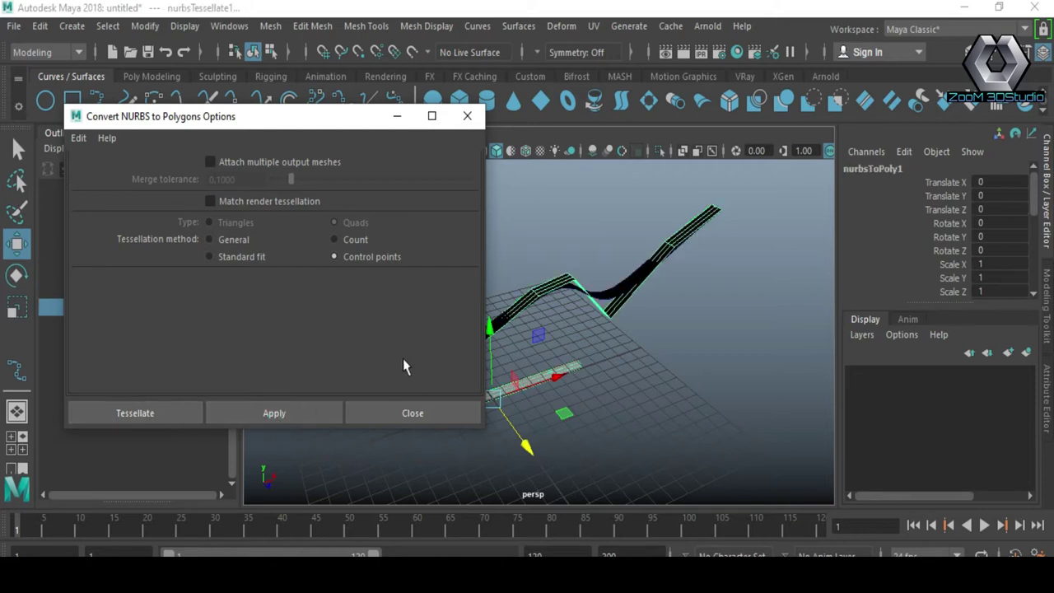
click(394, 410)
mouse_move(393, 409)
alt+mouse_down()
mouse_move(447, 294)
mouse_move(729, 247)
mouse_move(426, 247)
mouse_move(536, 324)
mouse_move(450, 282)
mouse_move(430, 308)
mouse_move(398, 266)
mouse_move(348, 261)
mouse_move(411, 256)
mouse_move(376, 289)
alt+mouse_up()
- Reverse the converted mesh's normals so it shades grey, then reselect nurbsToPoly1
right_click(365, 195)
mouse_move(365, 195)
alt+mouse_down()
mouse_move(482, 337)
mouse_move(527, 297)
alt+mouse_up()
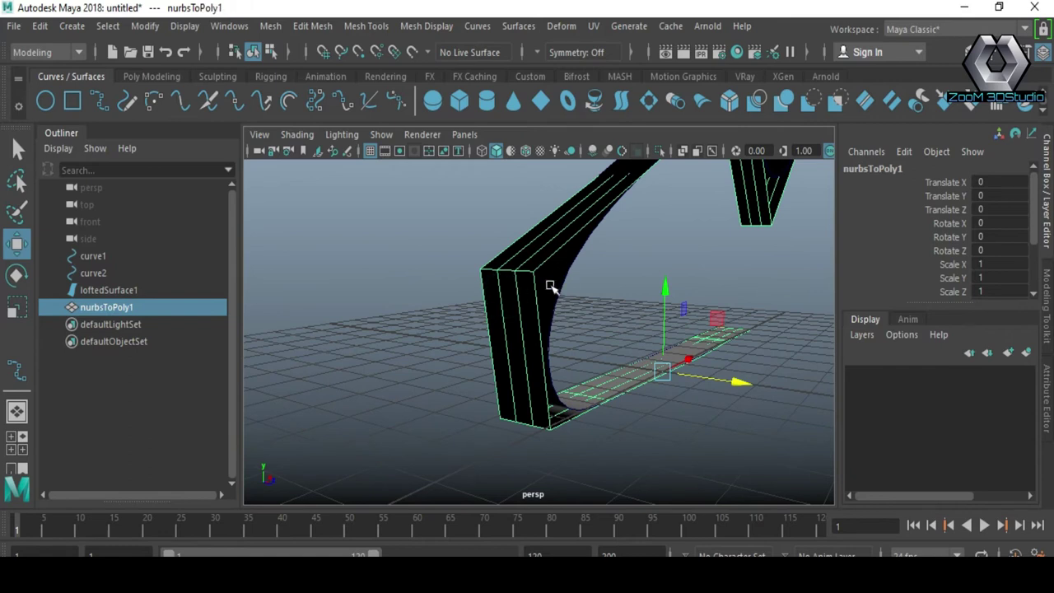
click(429, 27)
click(449, 105)
click(452, 306)
mouse_move(452, 306)
alt+mouse_down()
mouse_move(513, 337)
mouse_move(492, 338)
mouse_move(501, 302)
alt+mouse_up()
click(501, 302)
alt+drag(436, 327, 427, 292)
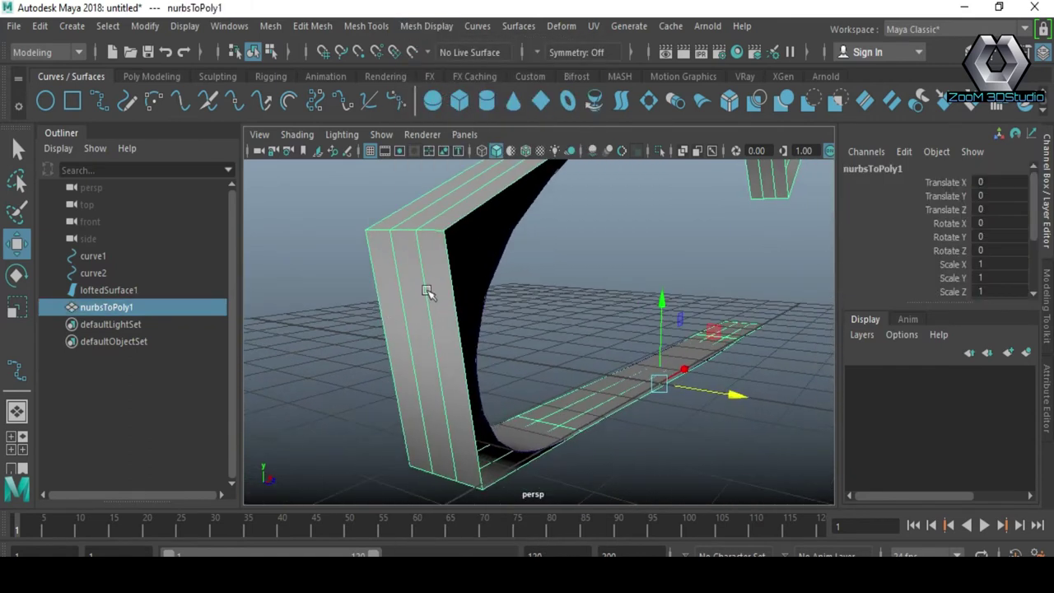
- Insert the first three edge loops across the nurbsToPoly1 strip
click(157, 77)
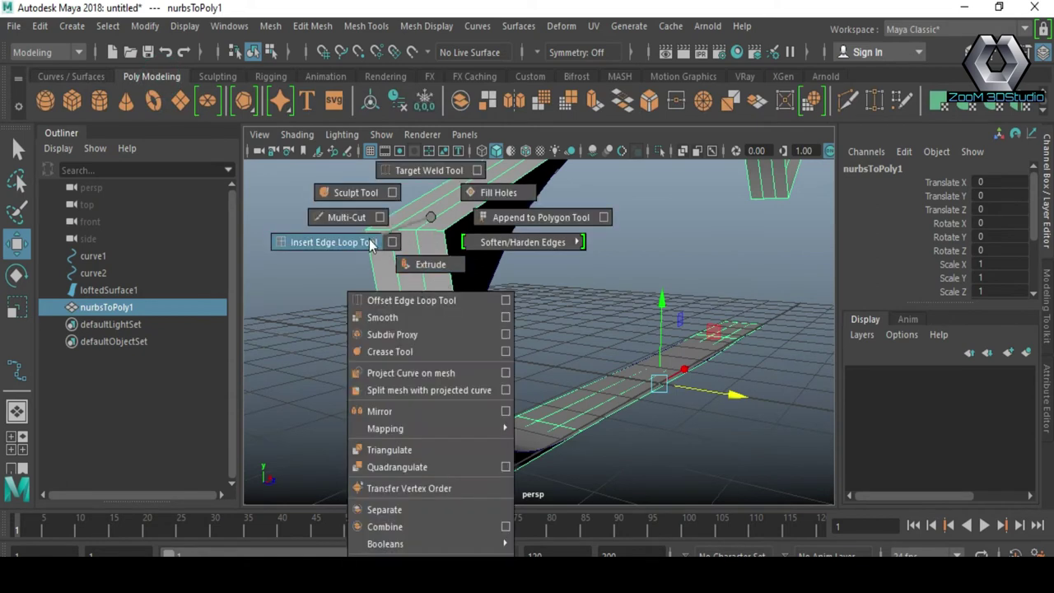
shift+right_drag(430, 219, 371, 240)
click(457, 283)
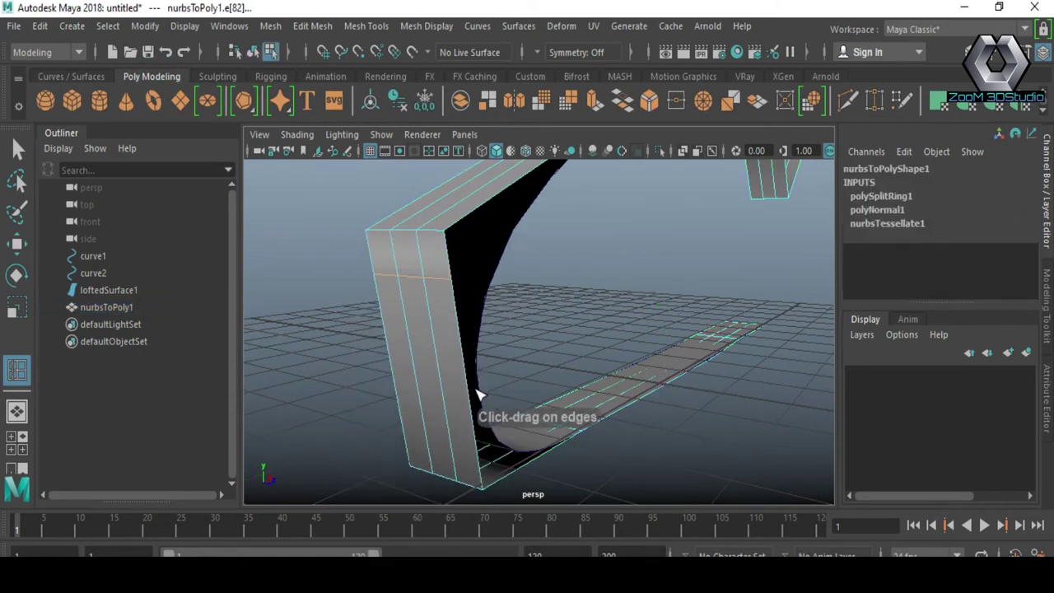
alt+drag(470, 401, 481, 385)
click(456, 402)
click(457, 400)
mouse_move(494, 337)
alt+mouse_down()
mouse_move(431, 315)
mouse_move(571, 370)
mouse_move(438, 402)
mouse_move(502, 389)
alt+mouse_up()
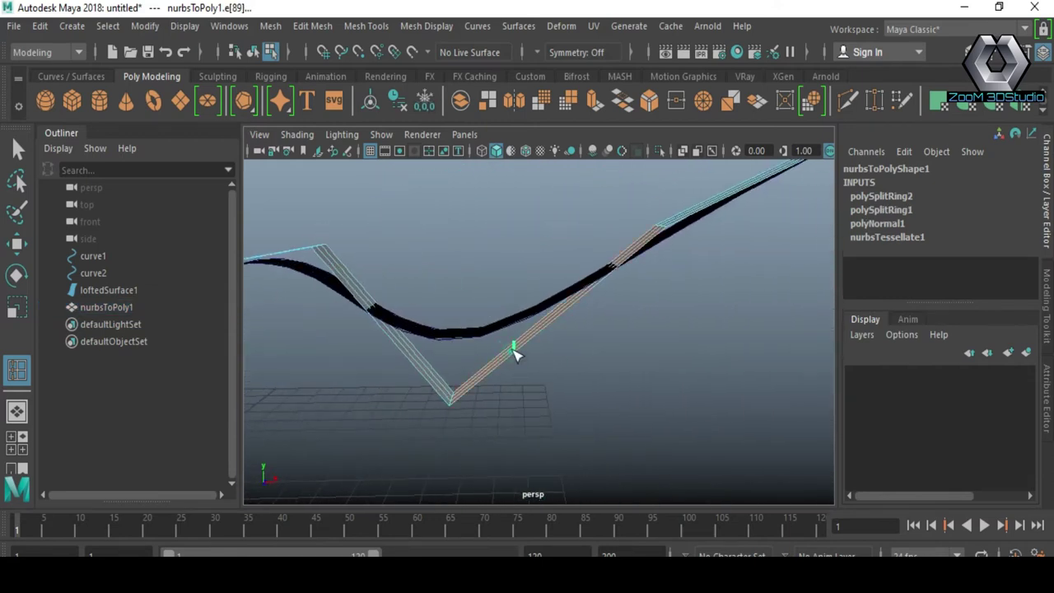
click(514, 353)
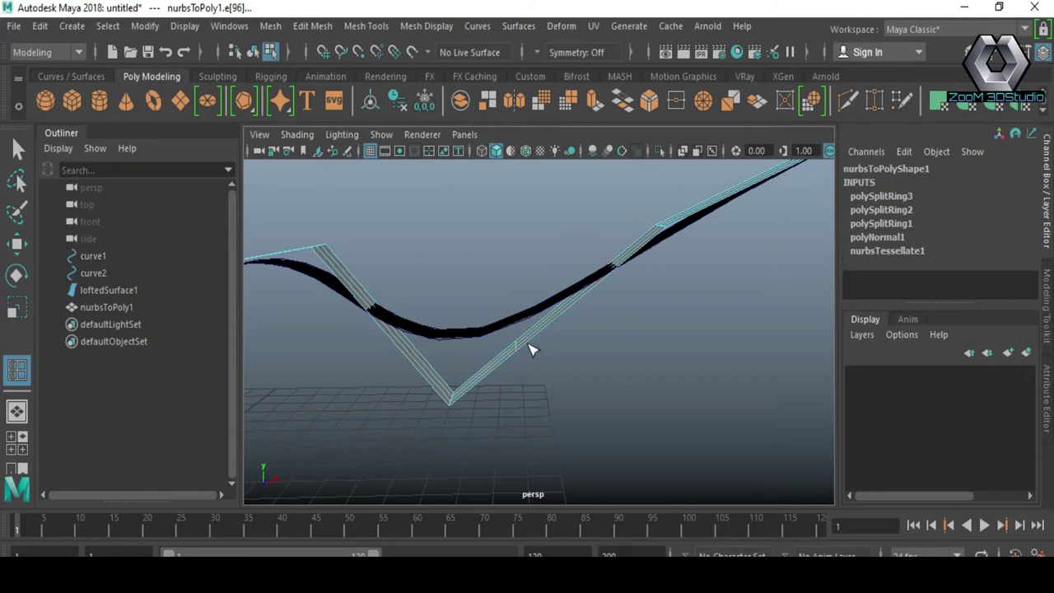
- Add four more edge loops for seven in total, then view the strip from the front
right_drag(527, 340, 639, 373)
mouse_move(528, 389)
alt+mouse_down()
mouse_move(499, 383)
mouse_move(551, 437)
alt+mouse_up()
click(427, 407)
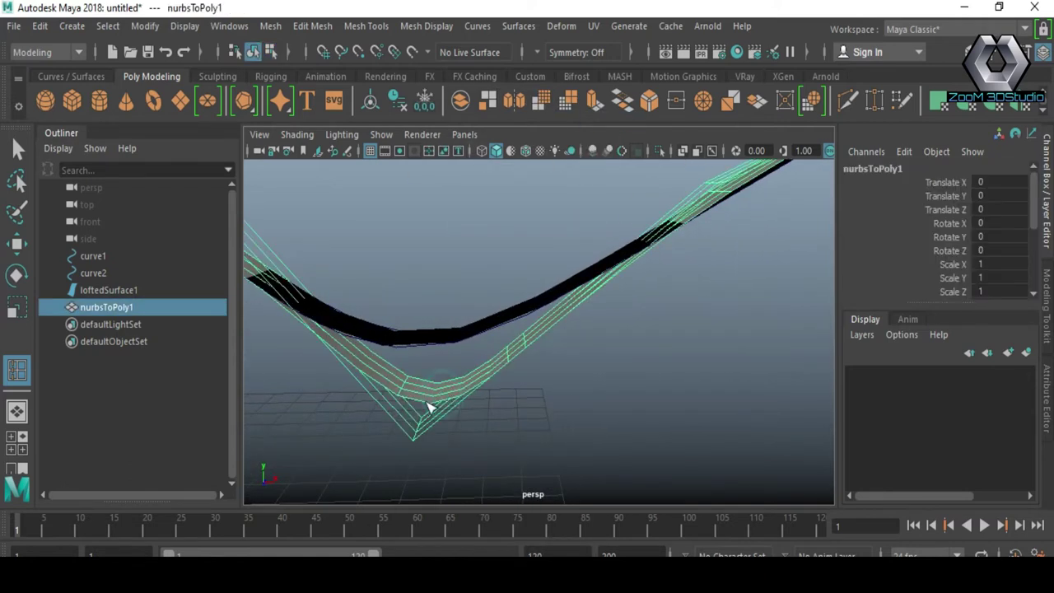
click(337, 344)
mouse_move(437, 466)
alt+mouse_down()
mouse_move(407, 426)
mouse_move(591, 415)
mouse_move(635, 341)
mouse_move(557, 371)
mouse_move(662, 367)
alt+mouse_up()
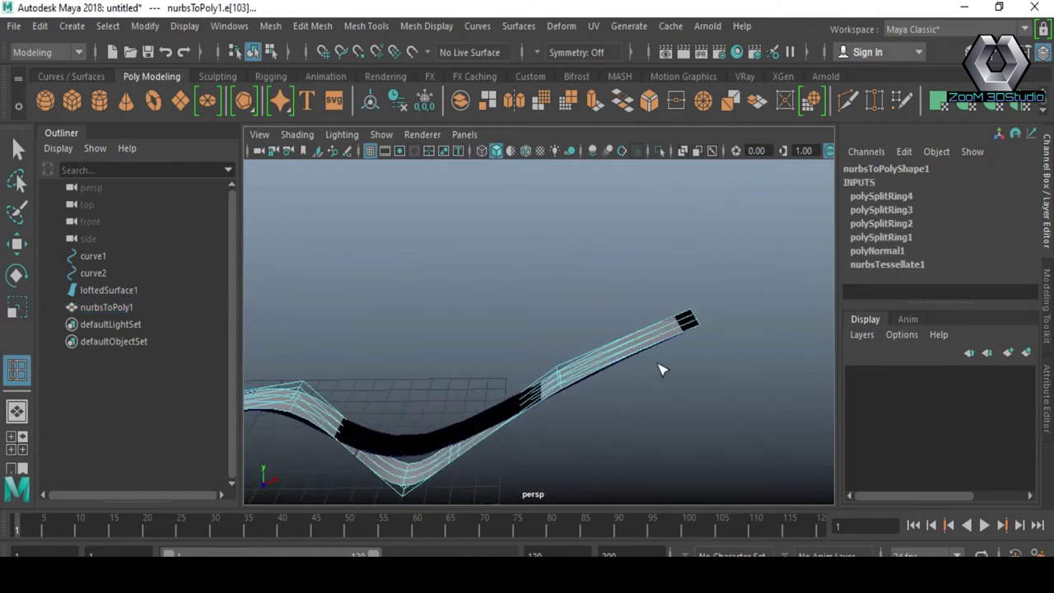
click(686, 327)
mouse_move(605, 379)
alt+mouse_down()
mouse_move(567, 346)
mouse_move(525, 436)
mouse_move(508, 383)
mouse_move(536, 383)
mouse_move(546, 365)
mouse_move(546, 398)
mouse_move(624, 403)
mouse_move(560, 358)
mouse_move(555, 426)
mouse_move(533, 376)
mouse_move(583, 371)
mouse_move(521, 401)
alt+mouse_up()
click(494, 368)
click(546, 396)
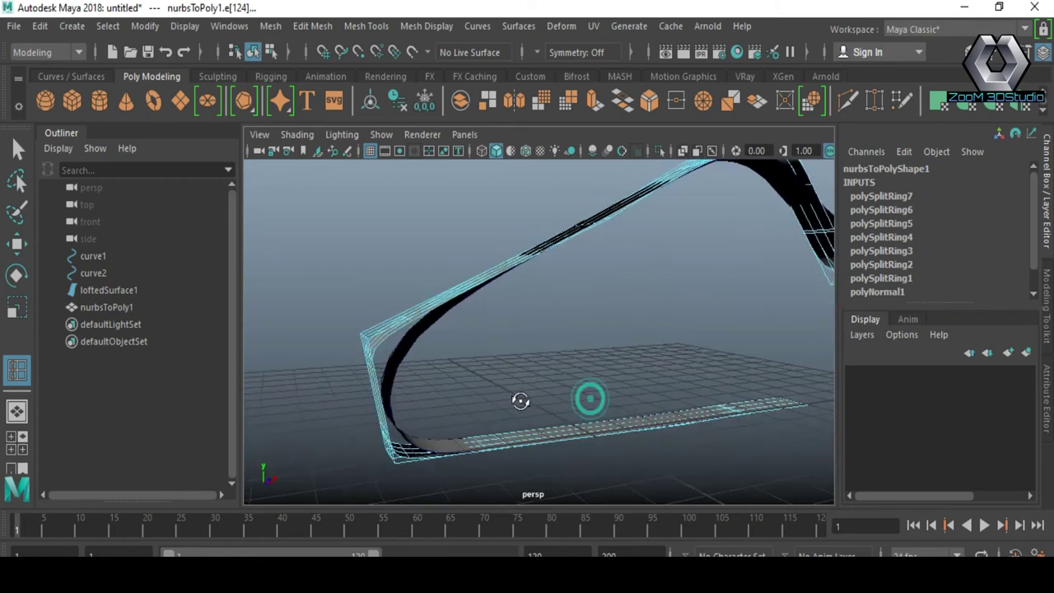
right_drag(437, 317, 536, 255)
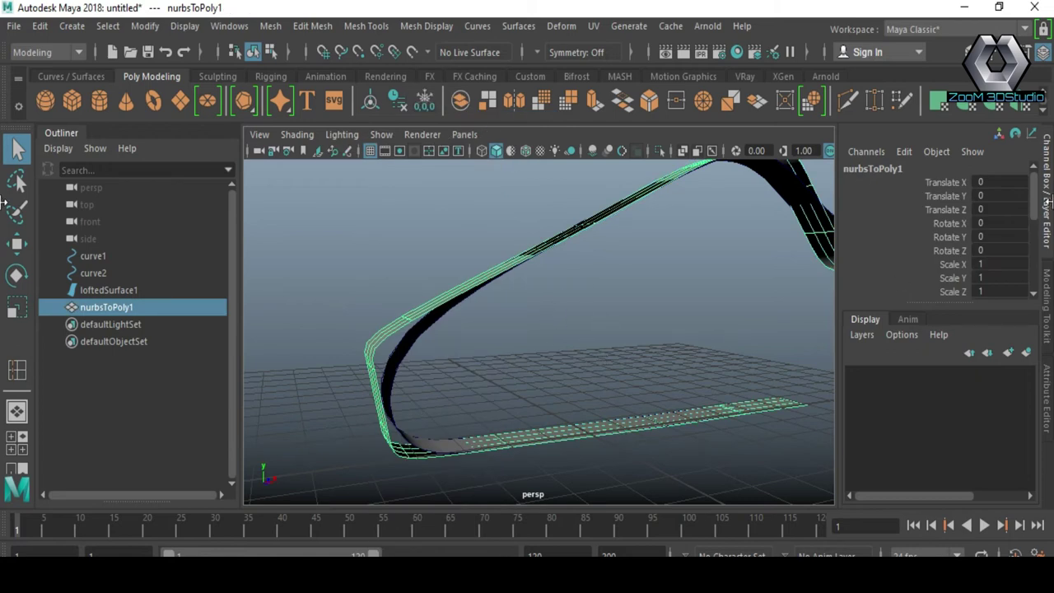
alt+drag(437, 348, 418, 343)
- Switch to the front orthographic view and enter vertex mode on the strip
key(space)
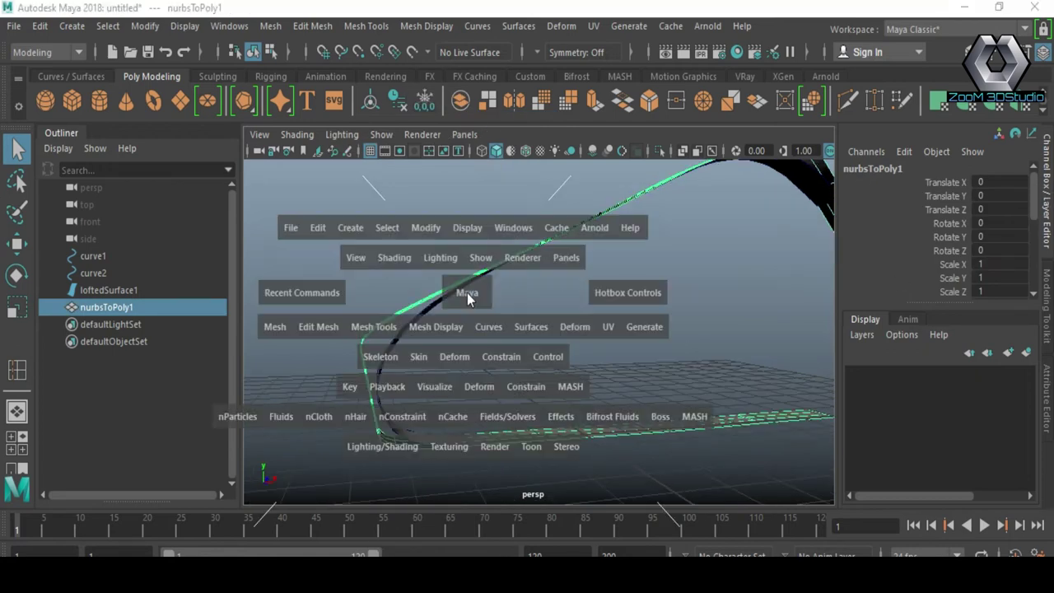
drag(469, 293, 396, 373)
scroll(449, 322, up, 3)
scroll(577, 341, up, 3)
scroll(445, 436, up, 2)
right_drag(439, 146, 365, 167)
click(368, 171)
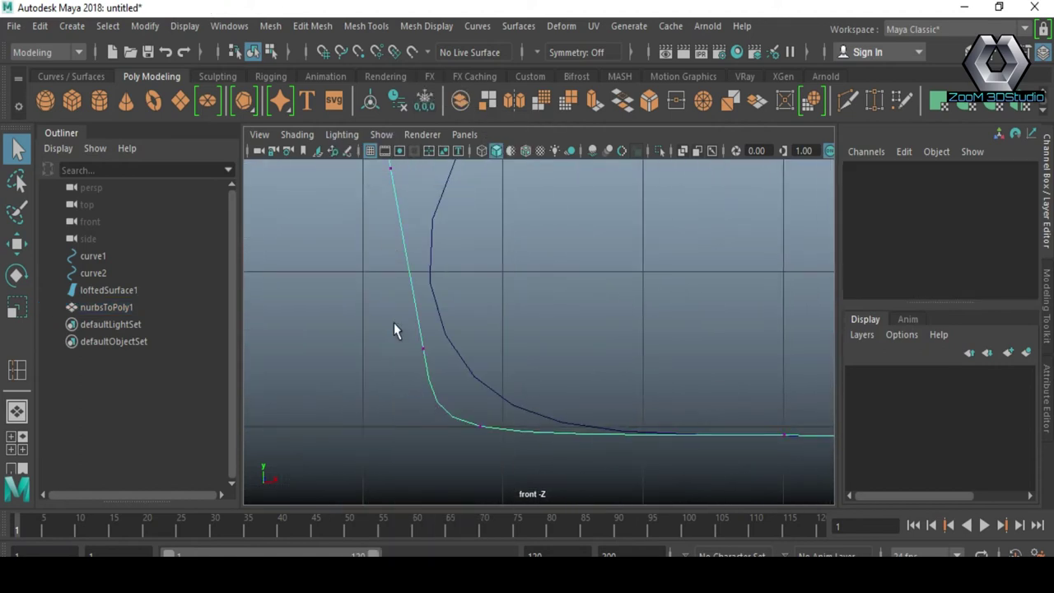
- Move the lower corner vertices and the nose vertex onto the curve
mouse_move(448, 457)
mouse_down()
mouse_move(444, 439)
mouse_move(493, 425)
mouse_up()
drag(392, 344, 461, 399)
drag(434, 383, 446, 350)
scroll(536, 412, down, 2)
scroll(522, 438, down, 2)
mouse_move(306, 311)
mouse_down()
mouse_move(334, 350)
mouse_move(405, 306)
mouse_up()
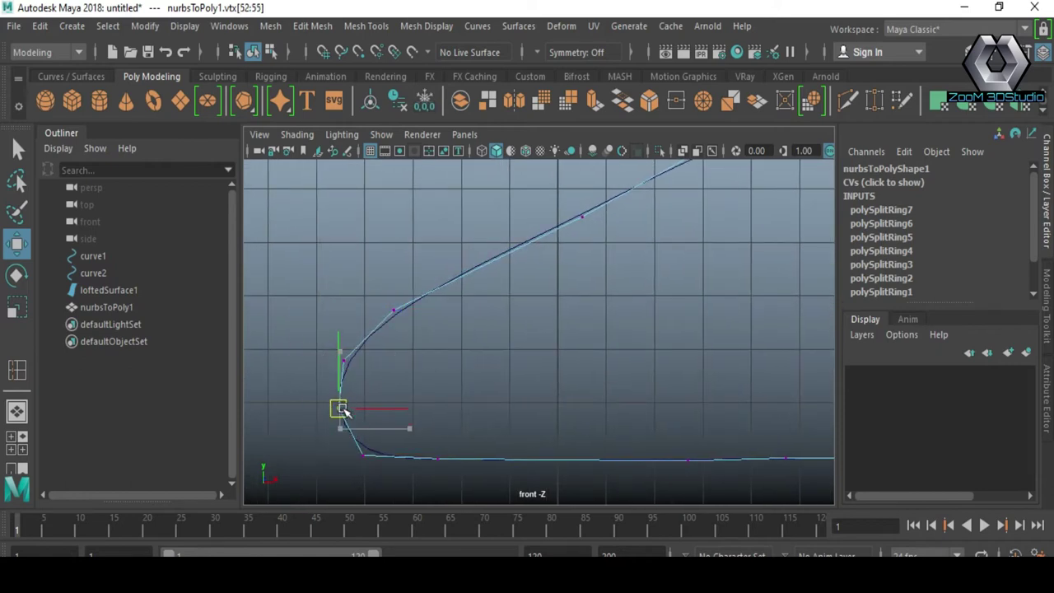
- Raise the vertices at the curve's dip and the one to its right
alt+middle_drag(368, 451, 499, 404)
scroll(492, 403, down, 2)
click(494, 402)
drag(499, 405, 502, 355)
click(579, 341)
drag(579, 341, 576, 318)
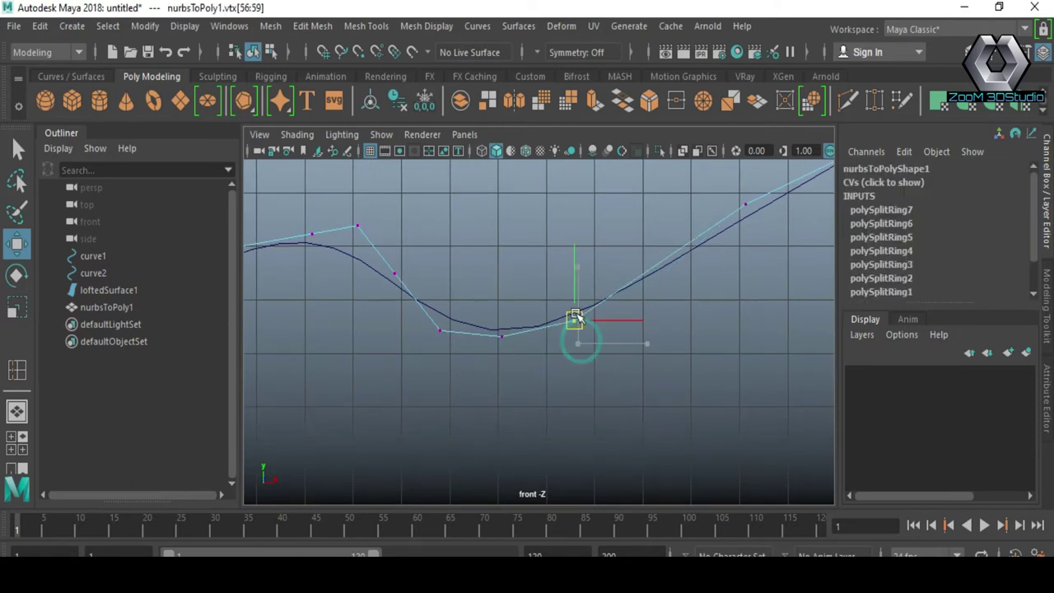
- Select vertex groups along the strip's upper slope to follow the curve
alt+middle_drag(450, 317, 552, 349)
scroll(508, 313, up, 1)
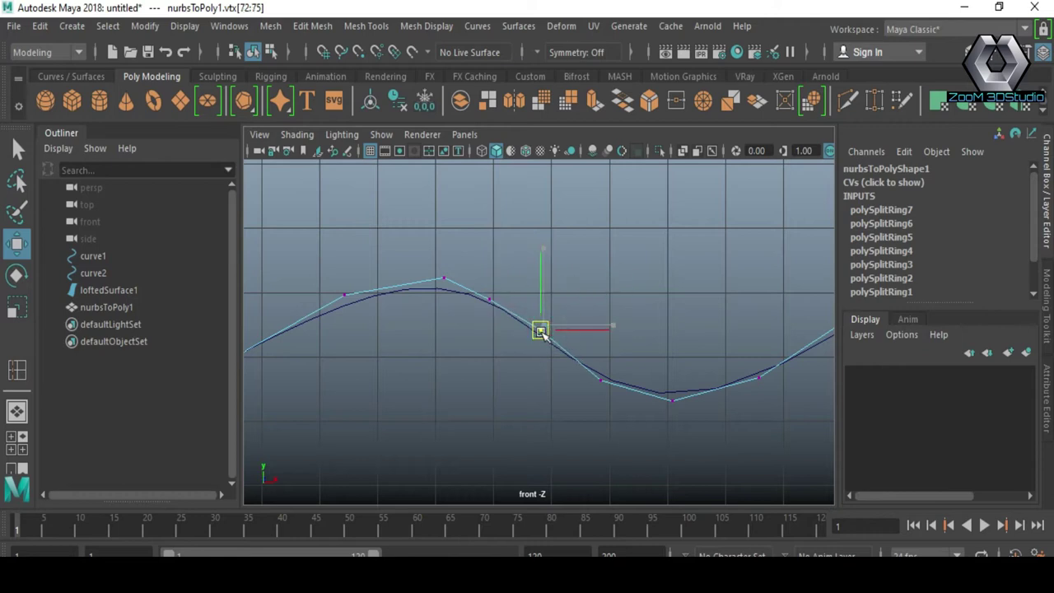
alt+middle_drag(432, 288, 498, 255)
scroll(498, 255, down, 2)
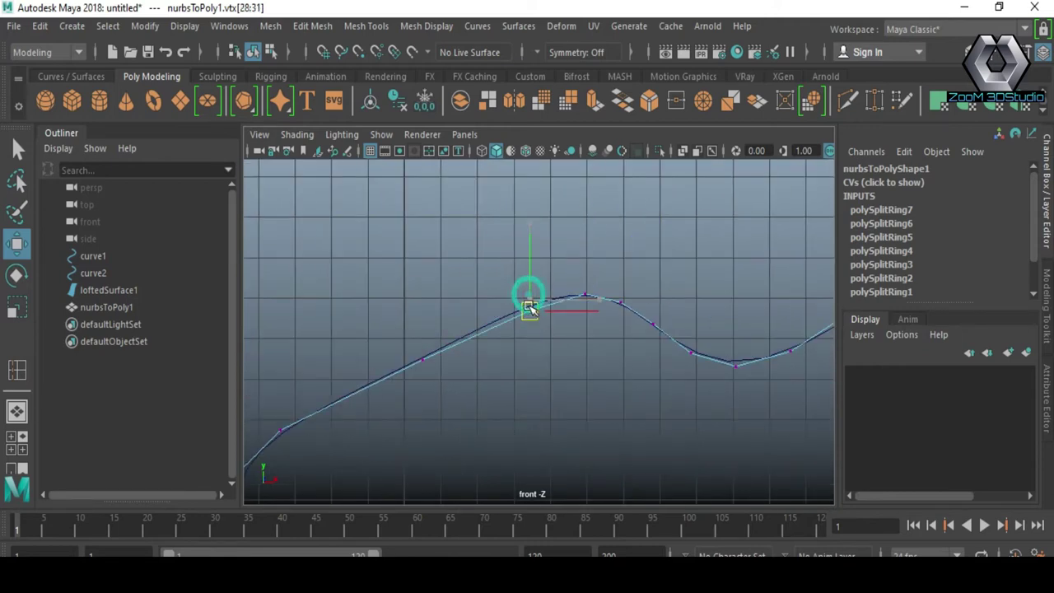
alt+middle_drag(527, 306, 467, 334)
scroll(466, 334, down, 2)
scroll(466, 276, up, 3)
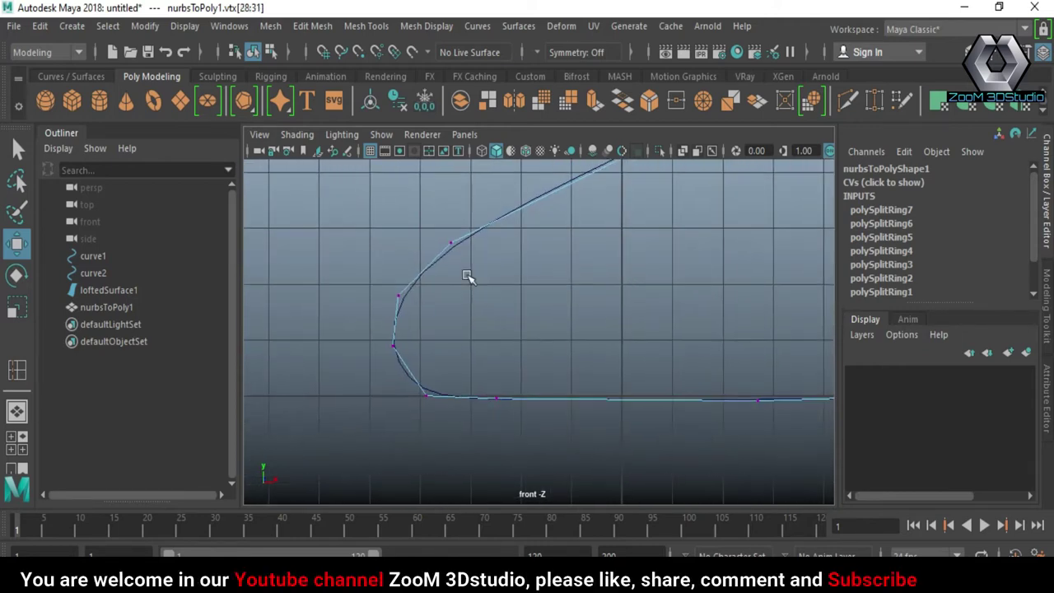
alt+middle_drag(576, 274, 445, 378)
drag(490, 225, 534, 264)
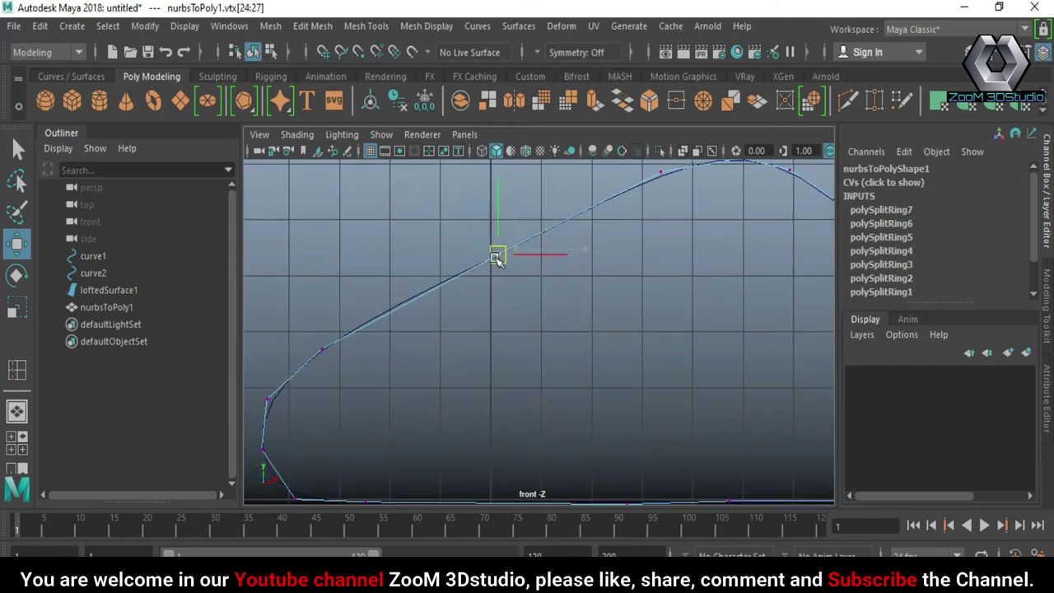
alt+middle_drag(473, 269, 478, 289)
- Line up the vertex at the strip's upper end with the curve
scroll(478, 289, down, 2)
scroll(492, 445, up, 3)
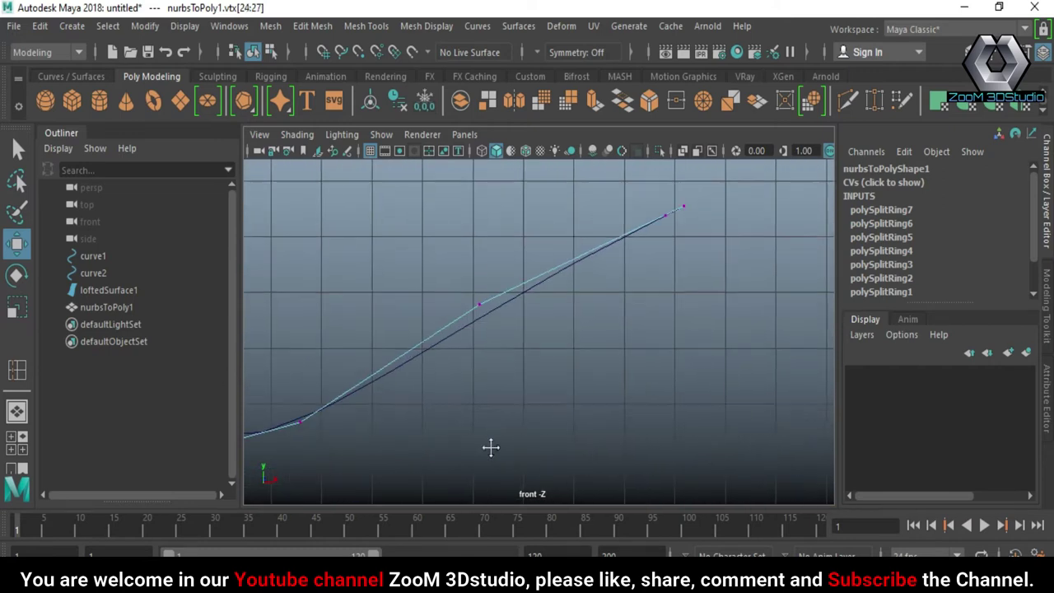
drag(492, 445, 477, 311)
alt+middle_drag(486, 322, 322, 412)
scroll(630, 346, up, 3)
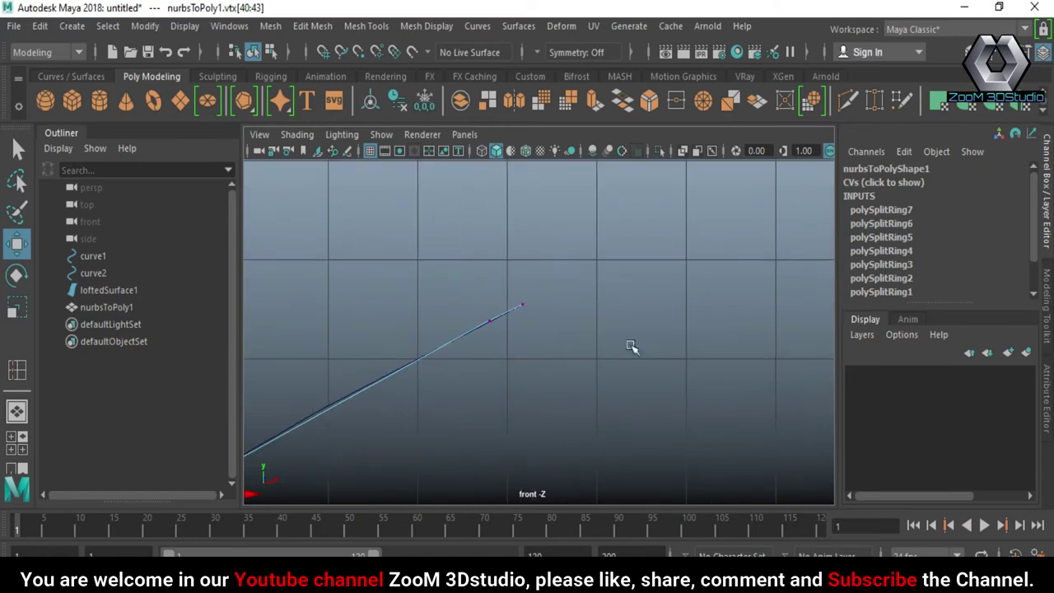
drag(497, 336, 436, 355)
- Return to object selection and view the whole wavy strip
alt+middle_drag(437, 354, 733, 202)
scroll(581, 361, down, 3)
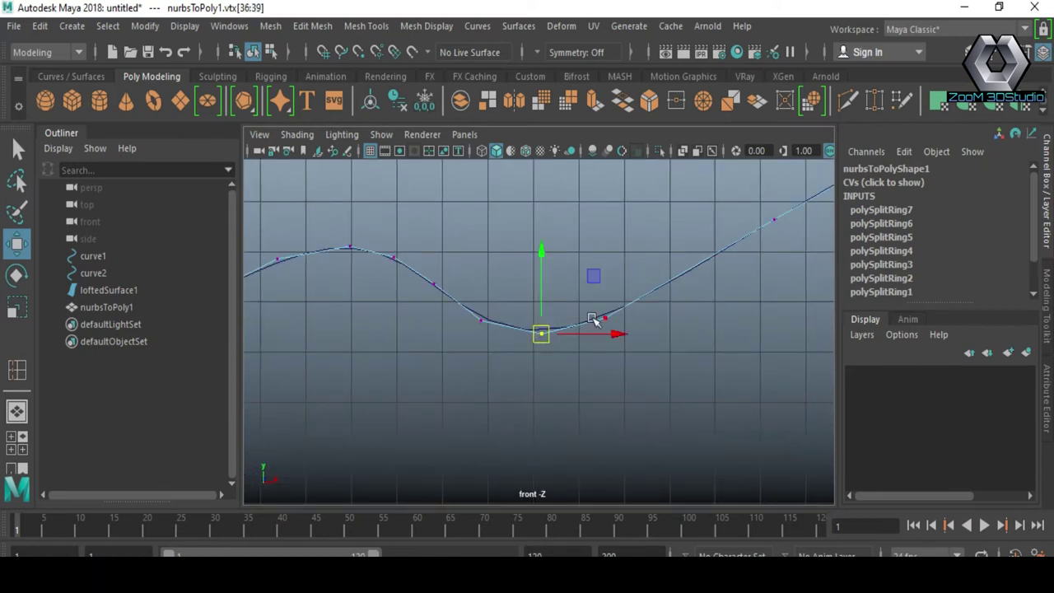
right_drag(593, 320, 556, 349)
mouse_move(570, 357)
alt+middle_down()
mouse_move(885, 287)
mouse_move(760, 371)
mouse_move(596, 346)
mouse_move(424, 470)
mouse_move(654, 341)
mouse_move(364, 388)
alt+middle_up()
- Show the strip in perspective with solid shading and delete its construction history
key(space)
drag(538, 294, 539, 250)
key(5)
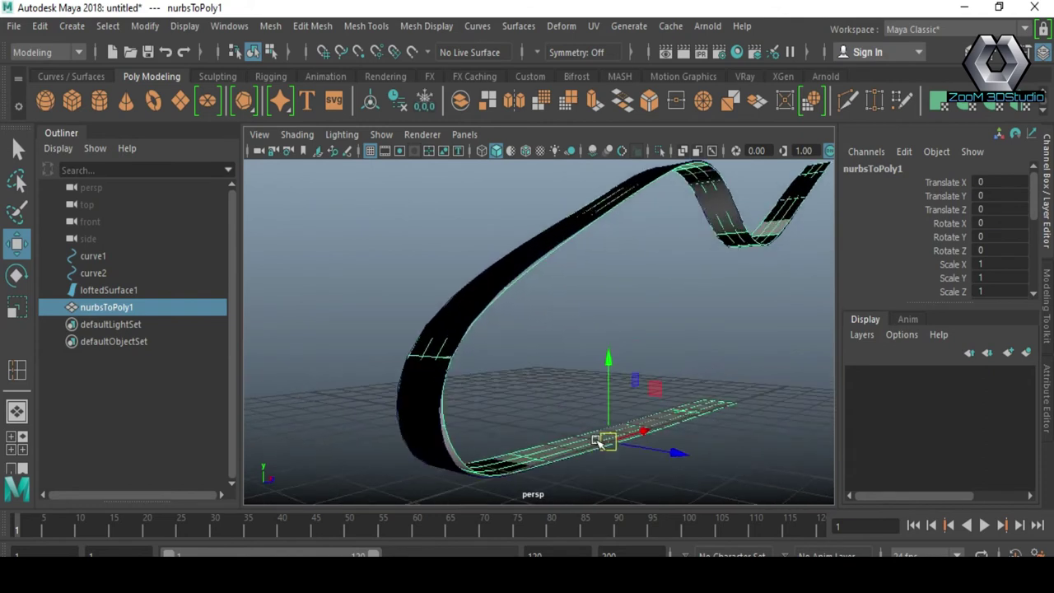
scroll(511, 324, up, 3)
click(107, 290)
shift+click(93, 256)
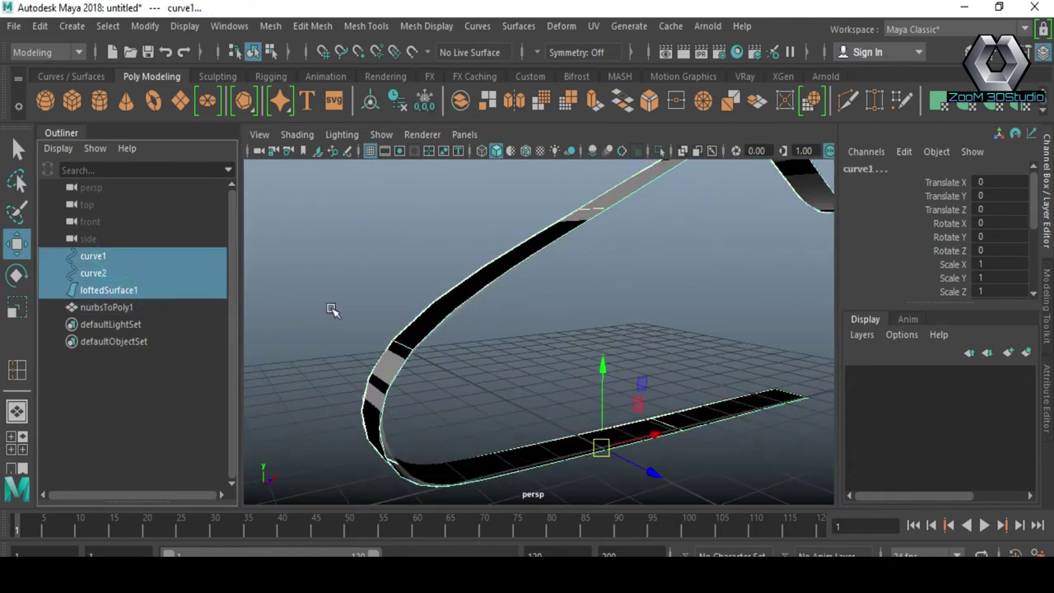
click(107, 290)
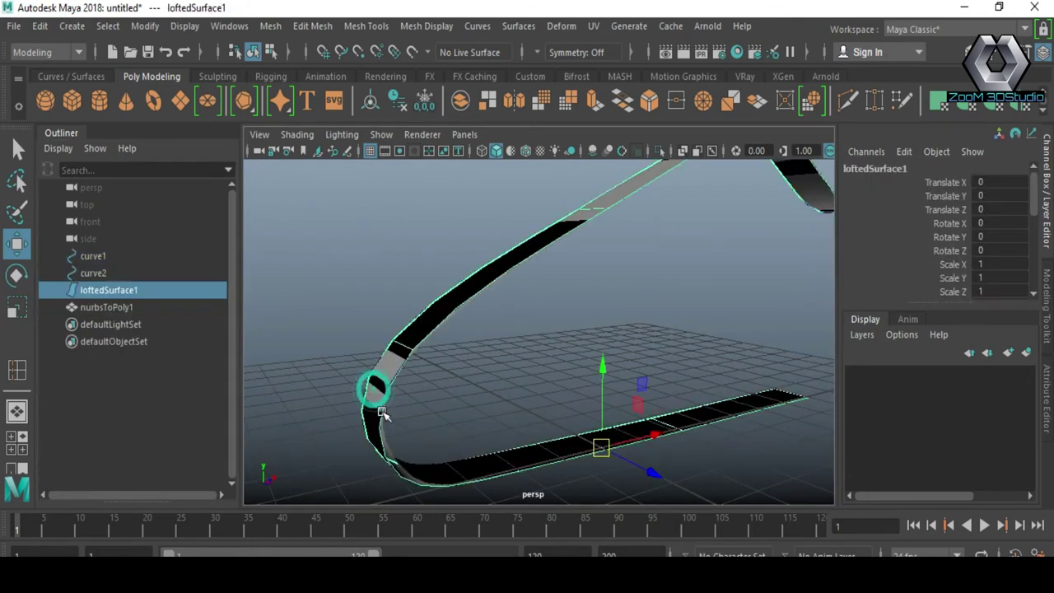
click(107, 307)
click(40, 26)
click(317, 242)
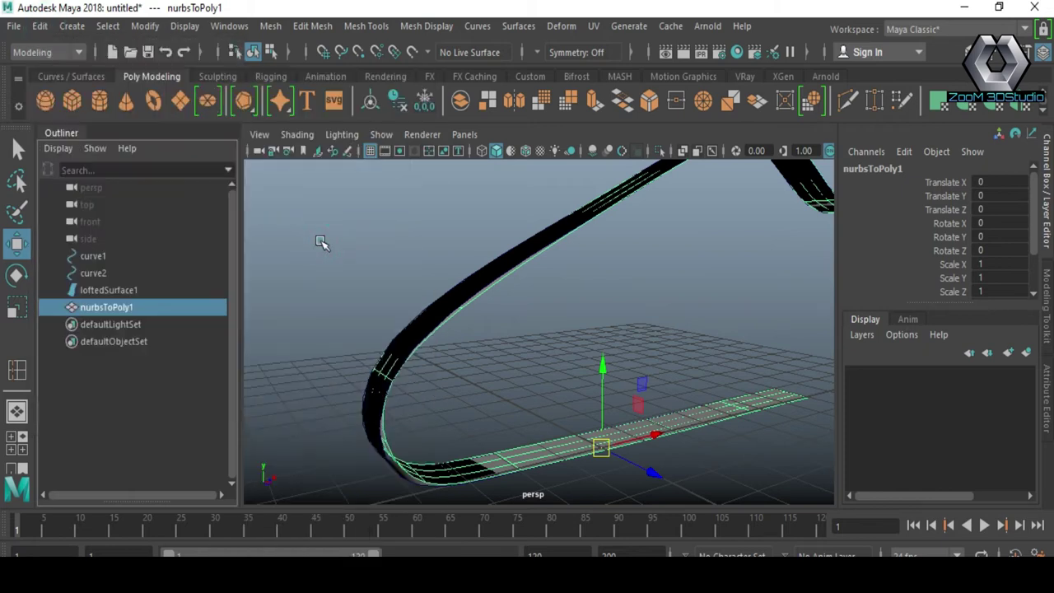
- Delete curve1, curve2 and loftedSurface1, then reselect the strip
drag(118, 290, 104, 261)
key(Delete)
mouse_move(492, 332)
alt+mouse_down()
mouse_move(740, 350)
mouse_move(423, 338)
mouse_move(612, 346)
mouse_move(549, 299)
alt+mouse_up()
click(540, 367)
- Extrude all the strip's faces to a depth of about -0.606
scroll(540, 366, up, 5)
right_drag(478, 165, 482, 190)
click(461, 427)
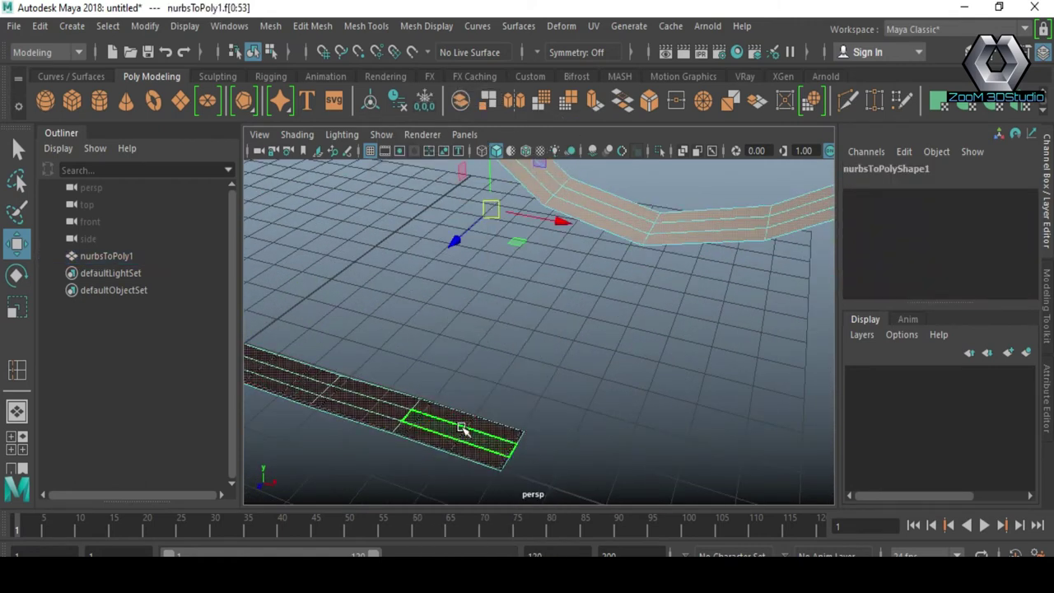
key(F8)
scroll(464, 428, down, 5)
alt+drag(541, 344, 597, 107)
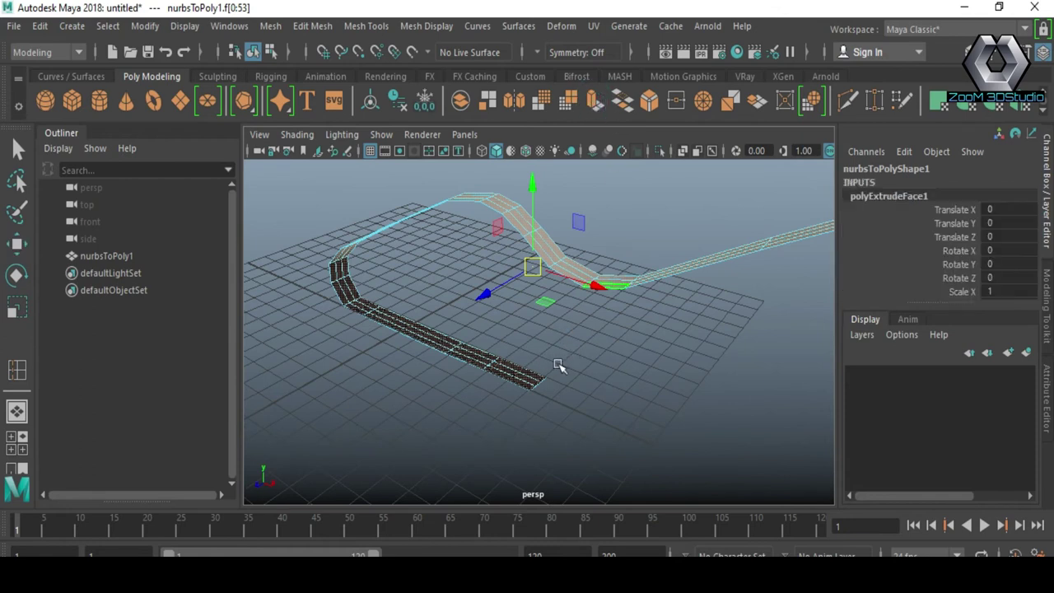
scroll(541, 308, up, 5)
mouse_move(596, 360)
alt+mouse_down()
mouse_move(515, 332)
mouse_move(510, 359)
alt+mouse_up()
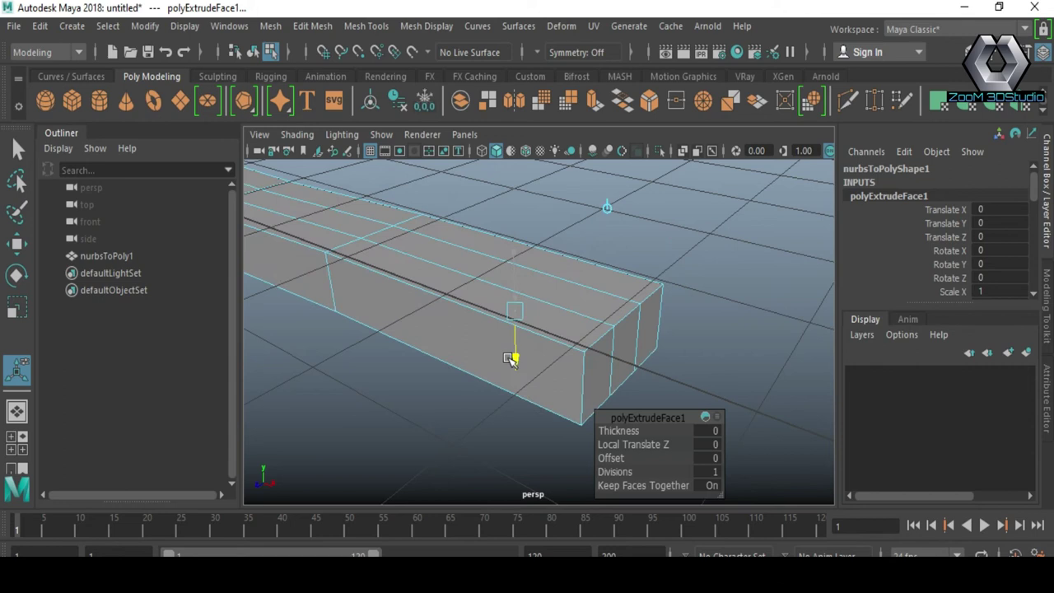
scroll(514, 363, down, 5)
mouse_move(337, 329)
alt+mouse_down()
mouse_move(696, 324)
mouse_move(675, 355)
mouse_move(688, 314)
mouse_move(688, 362)
alt+mouse_up()
alt+drag(689, 363, 626, 377)
- Reverse the strip's normals so it shades grey
scroll(626, 377, up, 3)
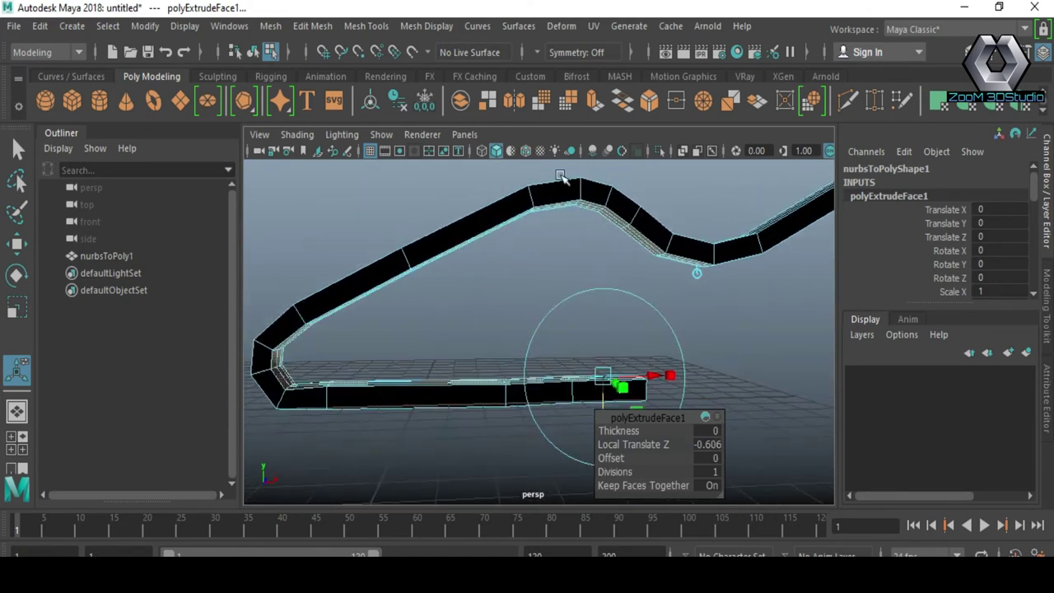
right_drag(557, 176, 634, 120)
click(427, 25)
click(445, 104)
click(473, 280)
mouse_move(485, 322)
alt+mouse_down()
mouse_move(769, 311)
mouse_move(478, 395)
mouse_move(513, 349)
mouse_move(470, 397)
alt+mouse_up()
- Check the corner vertex pair in front view, then reselect the strip object
key(space)
scroll(624, 490, up, 4)
scroll(553, 360, up, 3)
click(494, 294)
right_drag(494, 294, 477, 325)
drag(490, 311, 504, 323)
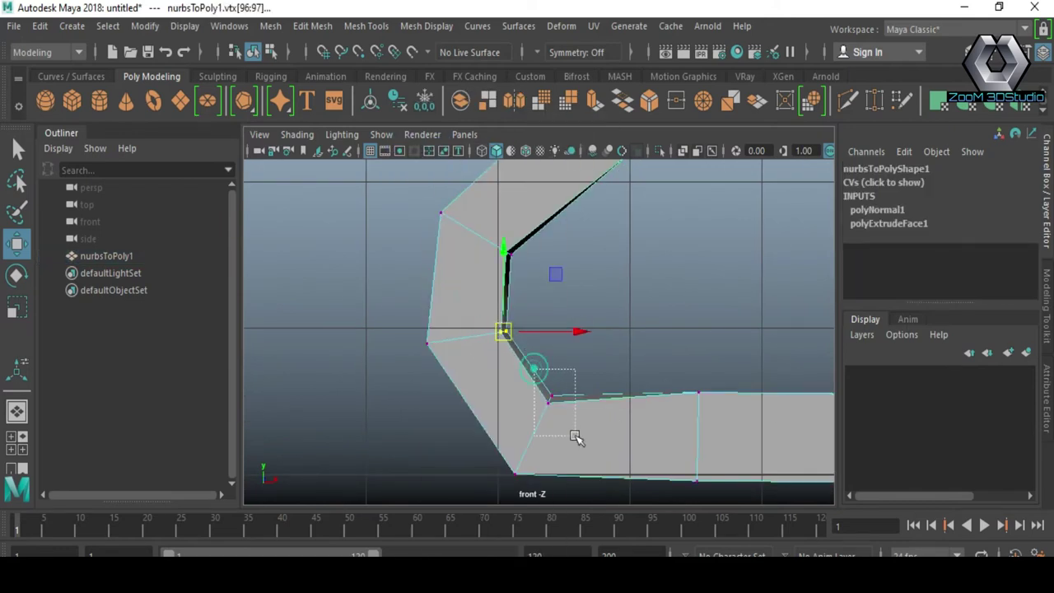
scroll(382, 452, down, 3)
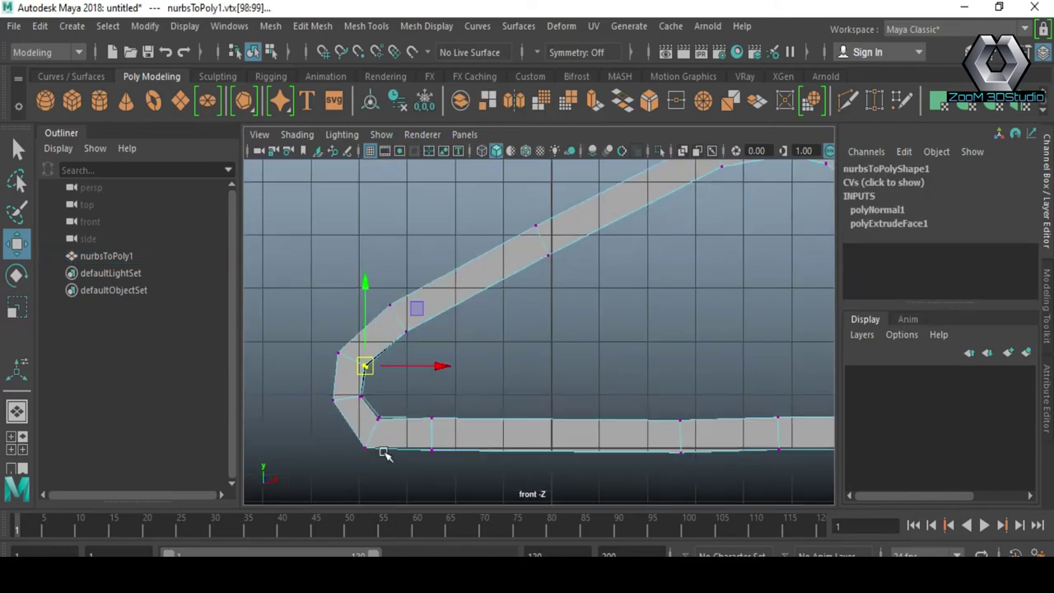
scroll(605, 376, down, 2)
scroll(555, 407, up, 4)
scroll(397, 283, up, 1)
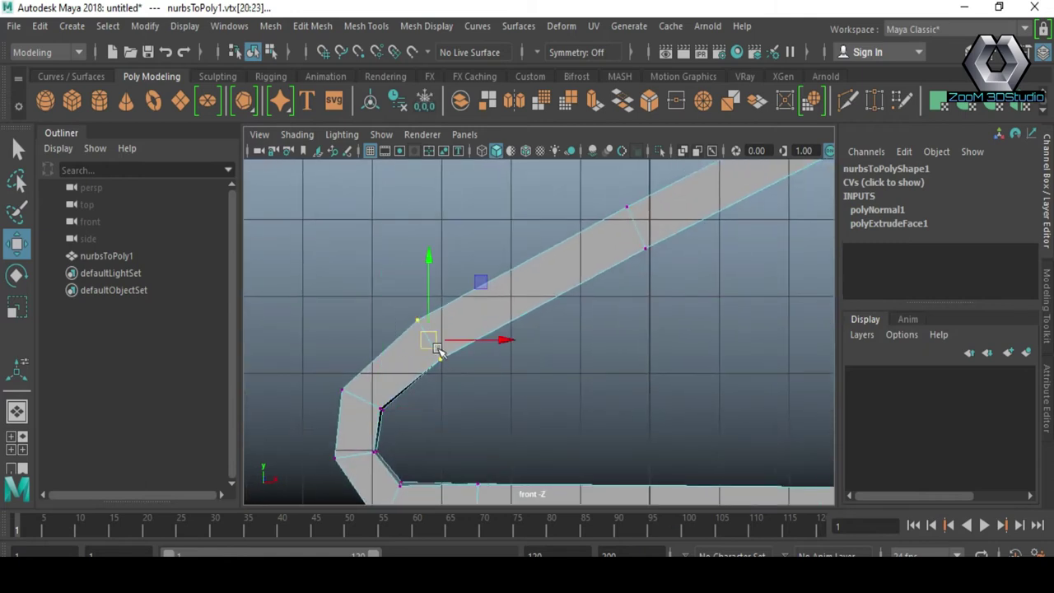
scroll(439, 341, down, 3)
scroll(492, 348, up, 2)
scroll(654, 299, down, 2)
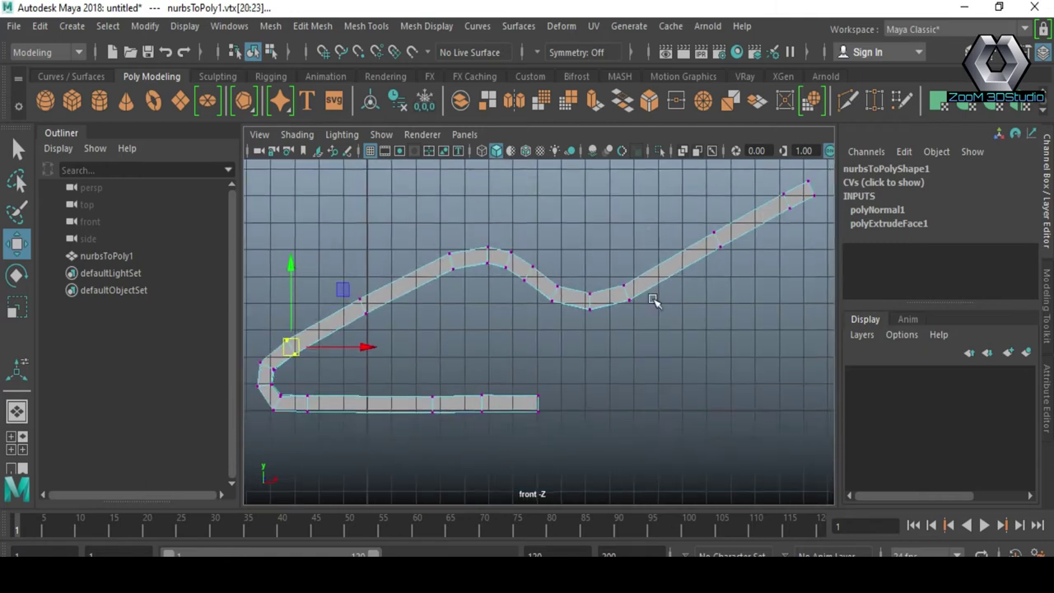
scroll(500, 307, up, 2)
right_click(499, 307)
click(500, 307)
- Orbit to a perspective view of the whole bent strip from above
alt+drag(536, 348, 629, 364)
alt+right_drag(628, 364, 687, 439)
mouse_move(686, 440)
alt+mouse_down()
mouse_move(565, 396)
mouse_move(576, 365)
alt+mouse_up()
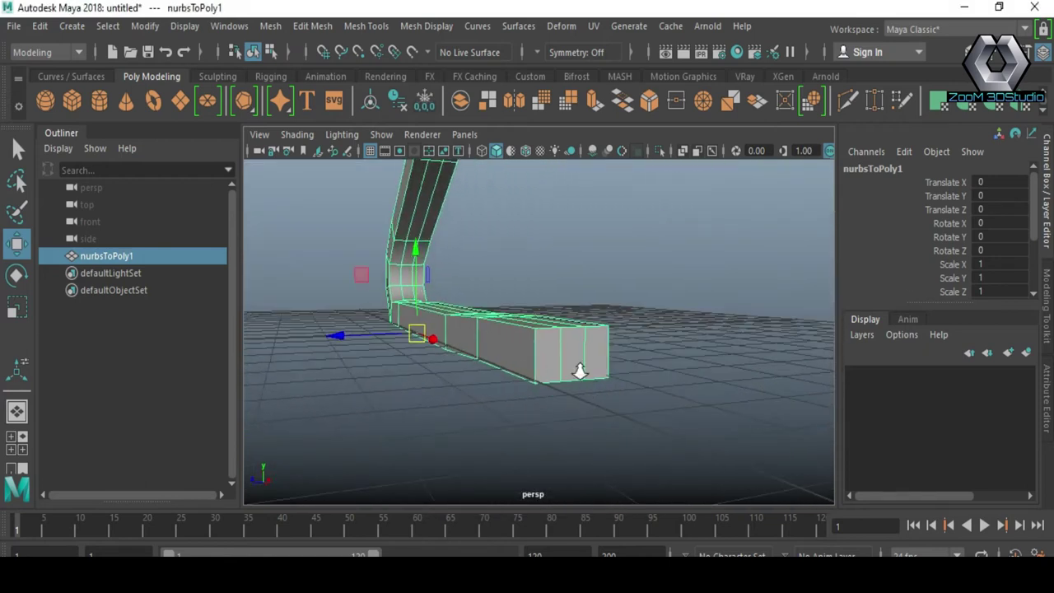
alt+middle_drag(577, 365, 616, 414)
alt+drag(616, 414, 595, 405)
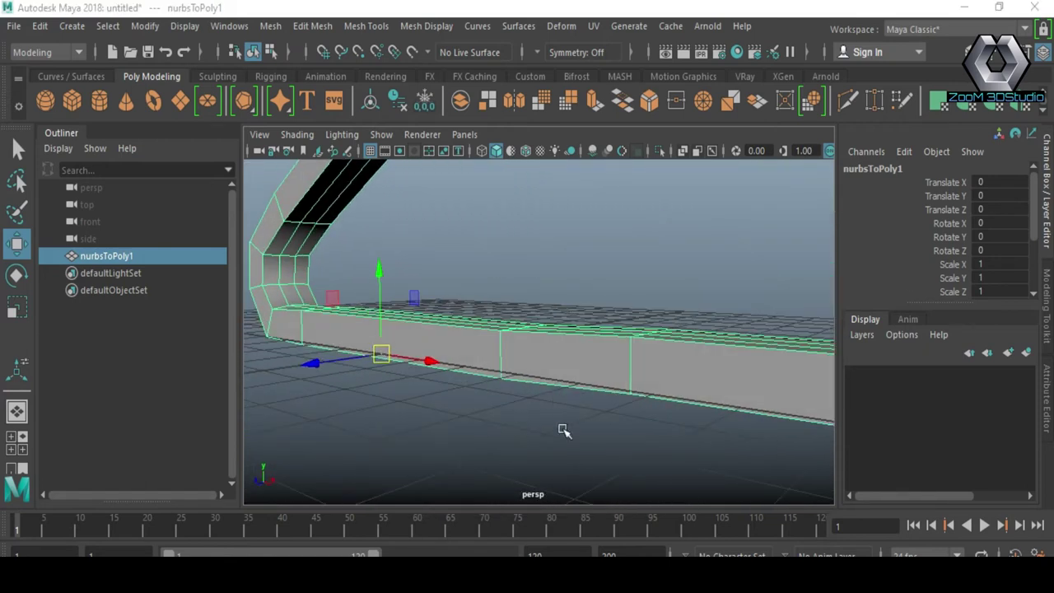
alt+right_drag(564, 430, 400, 318)
mouse_move(400, 318)
alt+mouse_down()
mouse_move(289, 308)
mouse_move(581, 434)
mouse_move(473, 343)
mouse_move(491, 308)
alt+mouse_up()
- In edge mode, select two edge loops running along the strip
right_drag(485, 169, 486, 111)
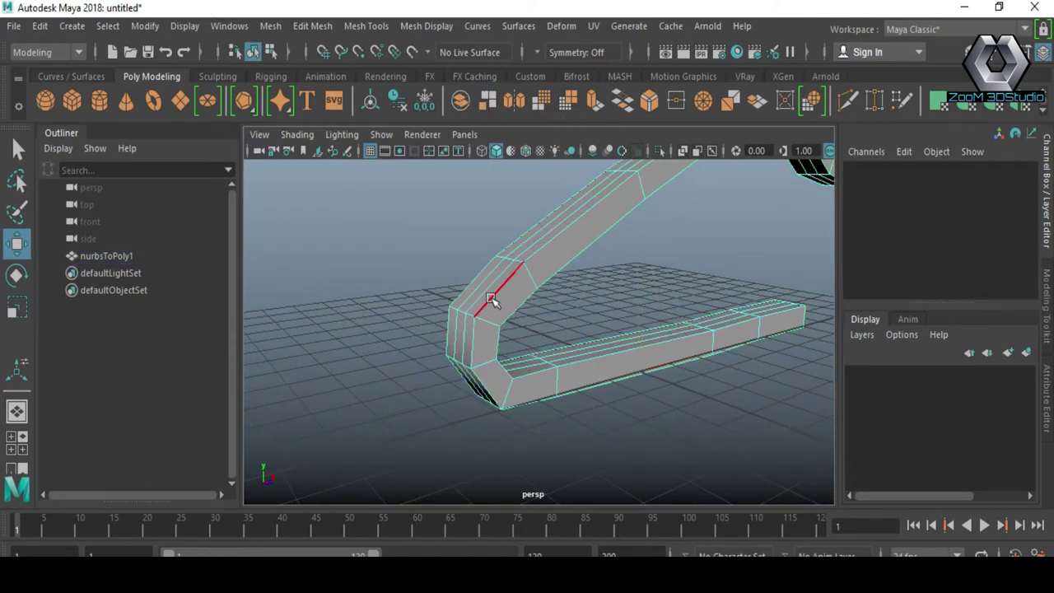
double_click(492, 300)
mouse_move(490, 368)
alt+mouse_down()
mouse_move(612, 423)
mouse_move(587, 347)
mouse_move(615, 414)
mouse_move(732, 384)
mouse_move(668, 364)
mouse_move(482, 411)
mouse_move(544, 387)
alt+mouse_up()
double_click(574, 363)
mouse_move(435, 373)
alt+mouse_down()
mouse_move(496, 400)
mouse_move(471, 305)
mouse_move(586, 426)
mouse_move(521, 347)
alt+mouse_up()
mouse_move(375, 401)
alt+mouse_down()
mouse_move(437, 386)
mouse_move(631, 395)
mouse_move(702, 520)
alt+mouse_up()
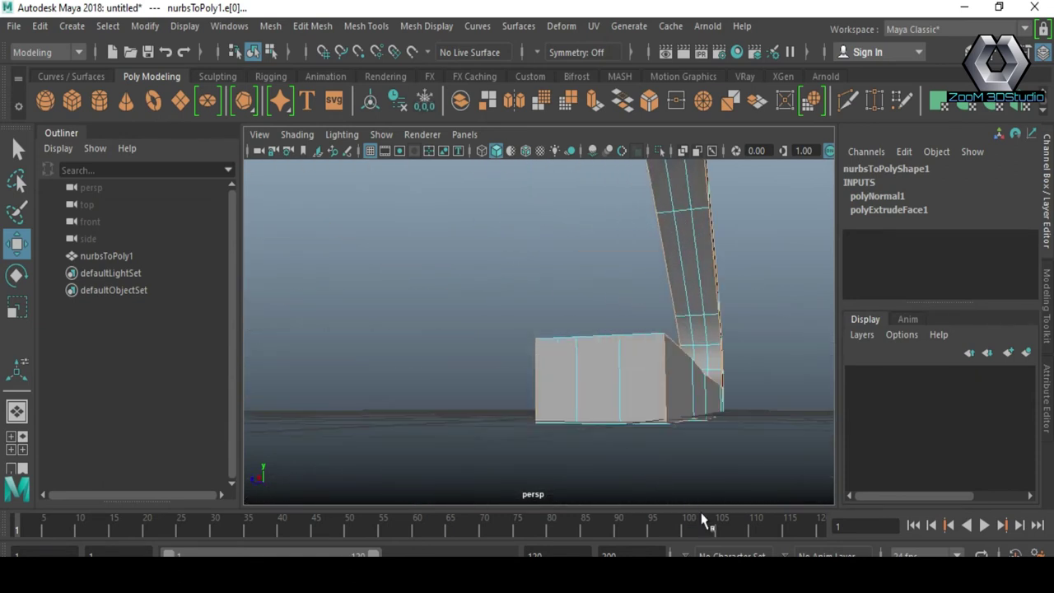
mouse_move(613, 430)
alt+mouse_down()
mouse_move(650, 423)
mouse_move(438, 415)
mouse_move(607, 329)
mouse_move(579, 350)
alt+mouse_up()
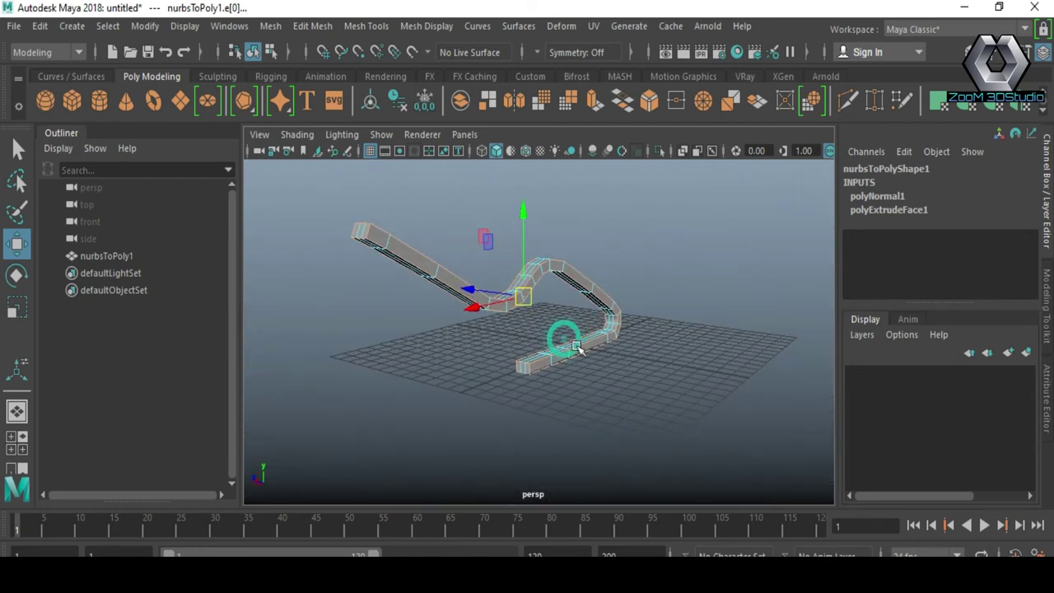
- Apply Edit Mesh > Bevel to the selected edge loops
click(302, 32)
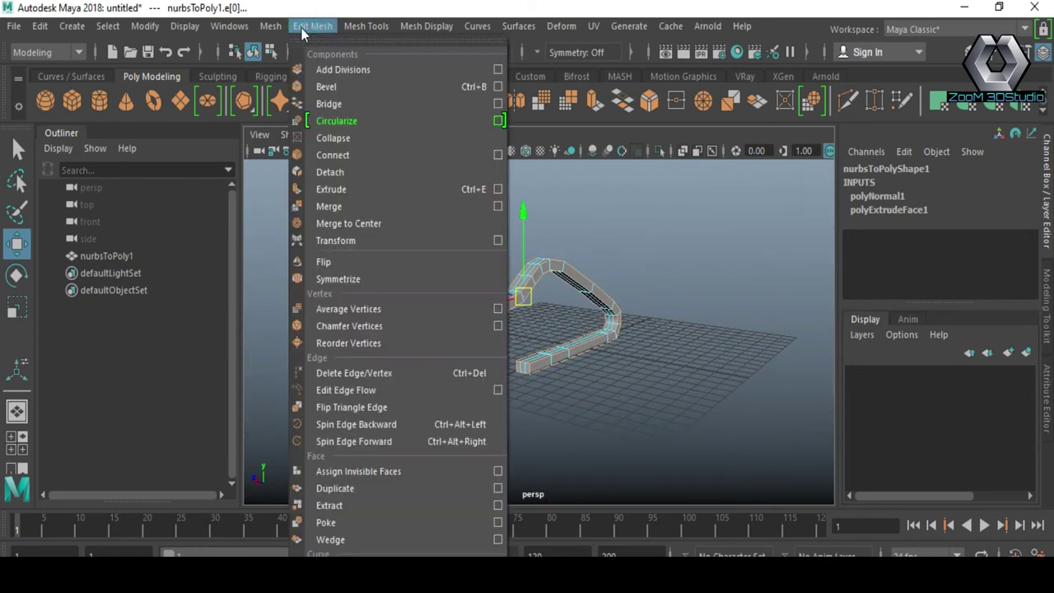
click(469, 89)
mouse_move(529, 288)
alt+mouse_down()
mouse_move(489, 365)
mouse_move(530, 357)
mouse_move(541, 331)
mouse_move(580, 323)
alt+mouse_up()
scroll(541, 331, down, 3)
click(1045, 378)
scroll(423, 388, up, 3)
mouse_move(424, 388)
alt+mouse_down()
mouse_move(505, 383)
mouse_move(527, 398)
alt+mouse_up()
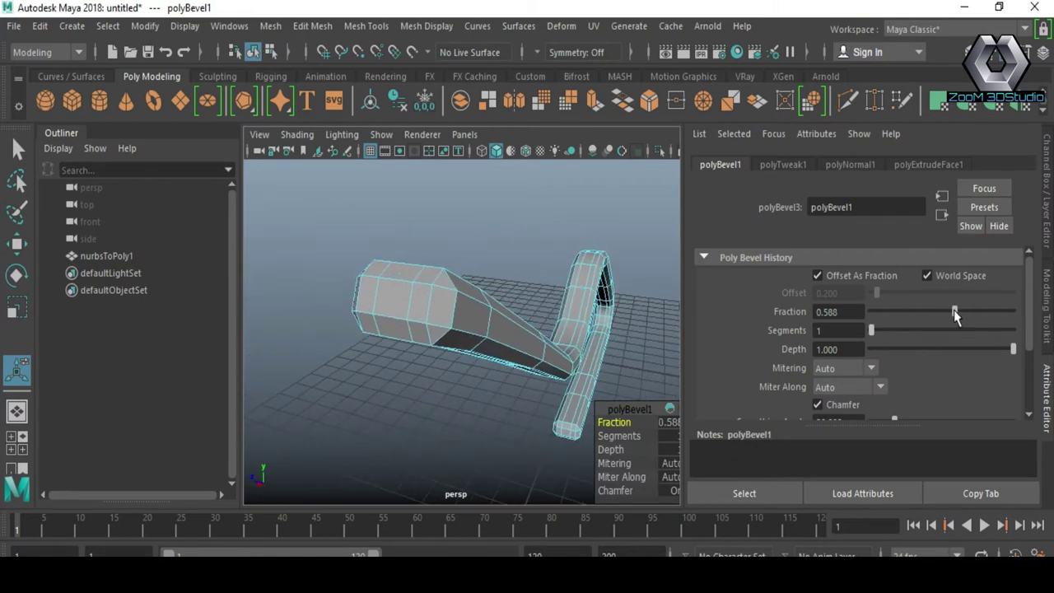
- Set the bevel Fraction to 0.104 and Segments to 3
drag(956, 315, 887, 312)
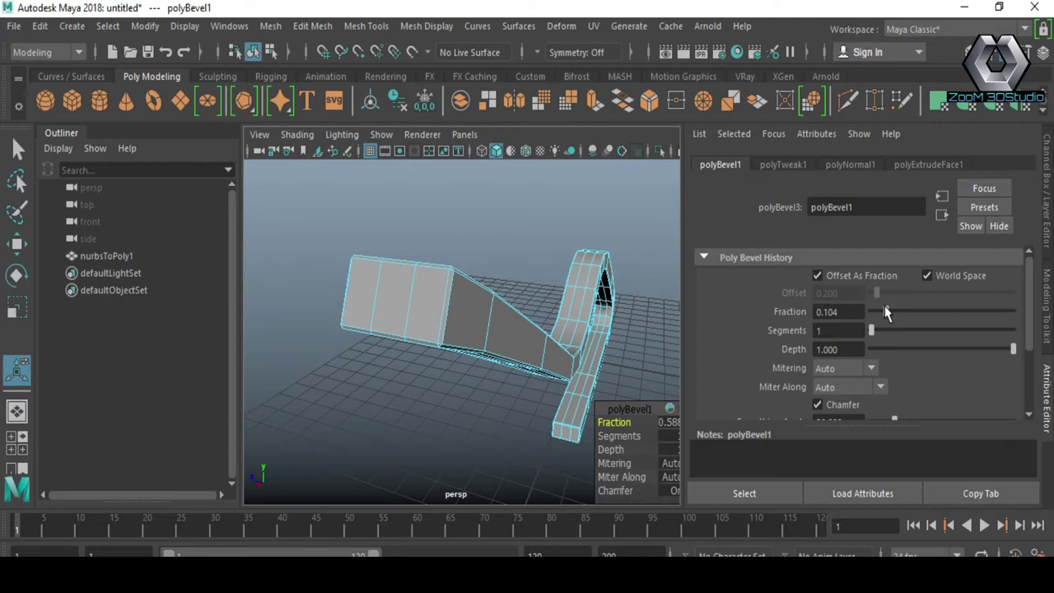
scroll(543, 312, up, 5)
alt+drag(436, 282, 511, 355)
scroll(507, 354, down, 2)
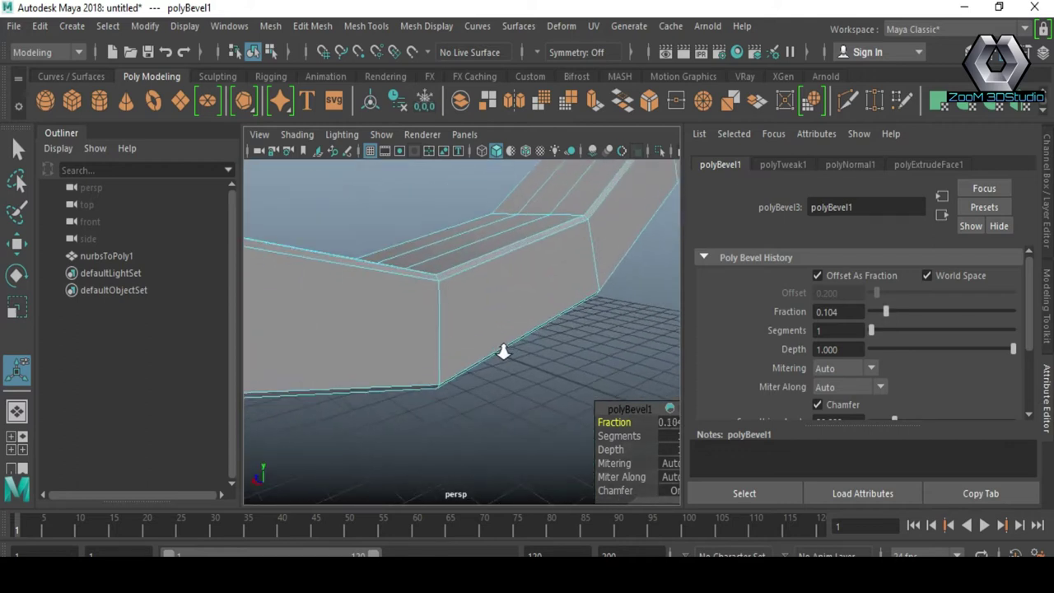
drag(868, 333, 883, 332)
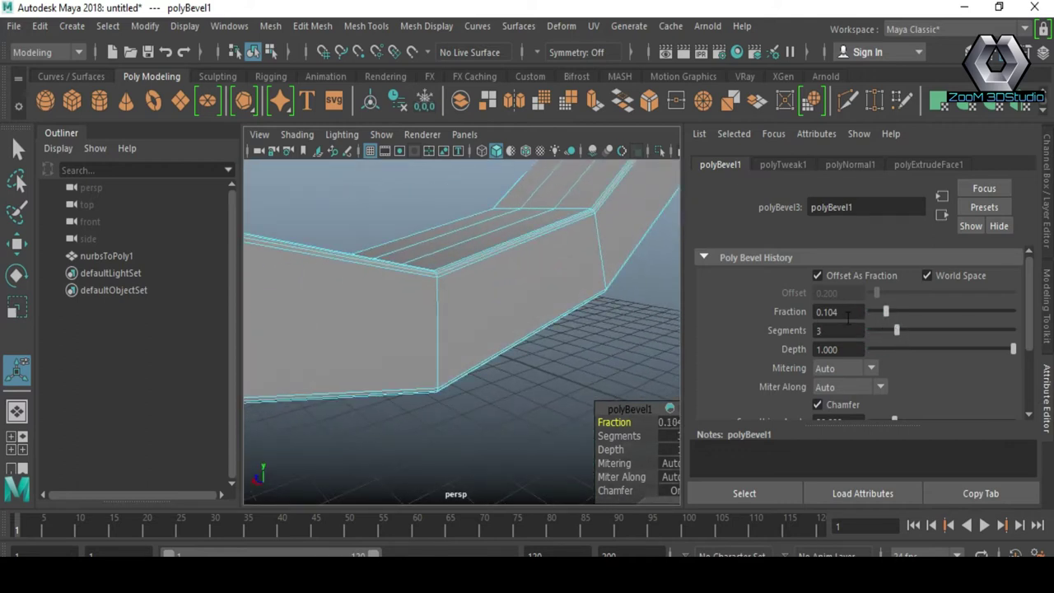
scroll(437, 313, down, 5)
mouse_move(437, 313)
alt+mouse_down()
mouse_move(370, 370)
mouse_move(365, 353)
alt+mouse_up()
- Select the strip, switch to the front view, and zoom onto its lower bend
right_drag(403, 145, 403, 302)
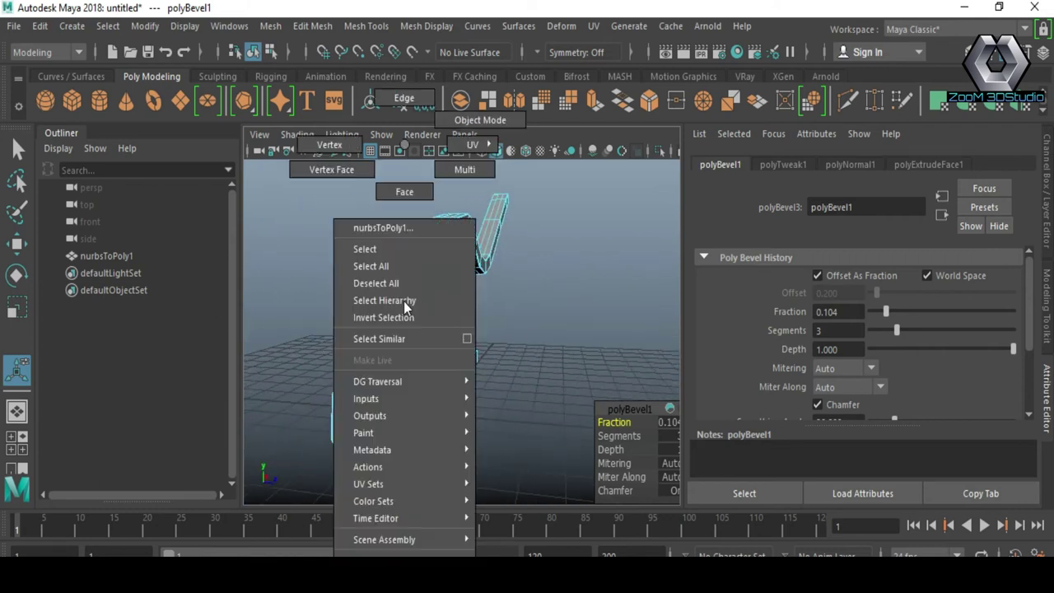
click(403, 302)
mouse_move(400, 291)
alt+mouse_down()
mouse_move(389, 267)
mouse_move(405, 266)
mouse_move(412, 282)
mouse_move(622, 294)
mouse_move(336, 275)
mouse_move(419, 259)
alt+mouse_up()
click(400, 301)
alt+right_drag(419, 258, 548, 301)
click(388, 335)
key(space)
drag(389, 334, 388, 371)
alt+middle_drag(350, 368, 486, 278)
scroll(444, 374, up, 3)
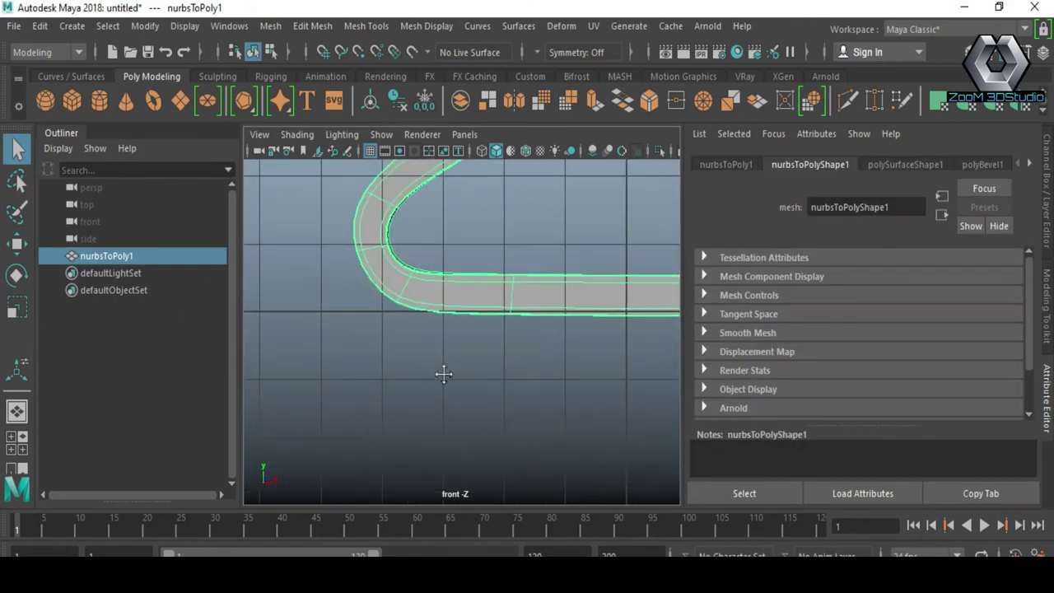
- In vertex mode, marquee-select the lower-bend vertices and shift them right along X
alt+middle_drag(443, 374, 355, 345)
right_drag(390, 303, 450, 288)
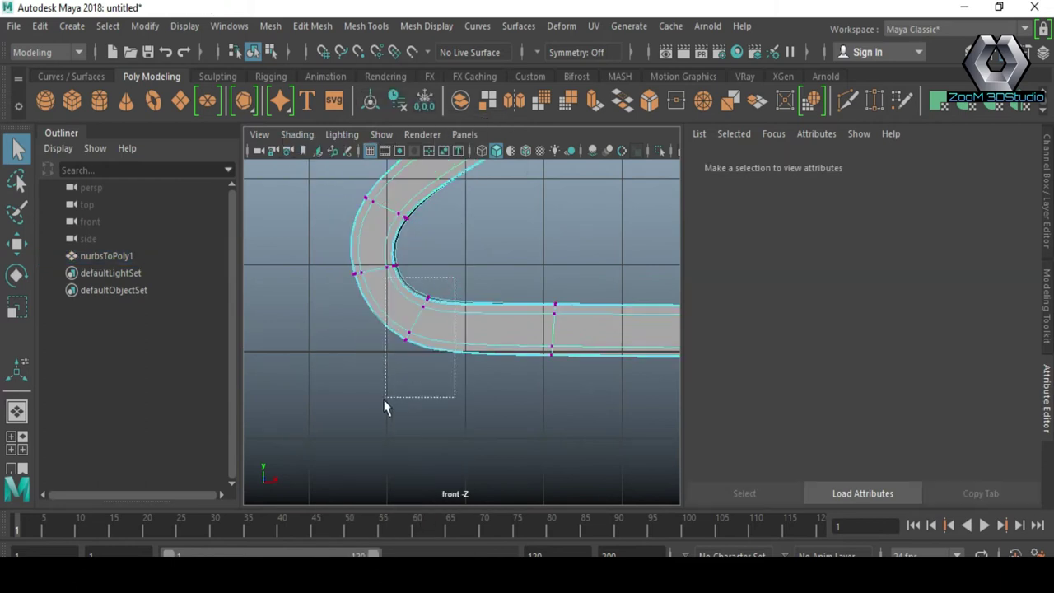
drag(396, 414, 397, 412)
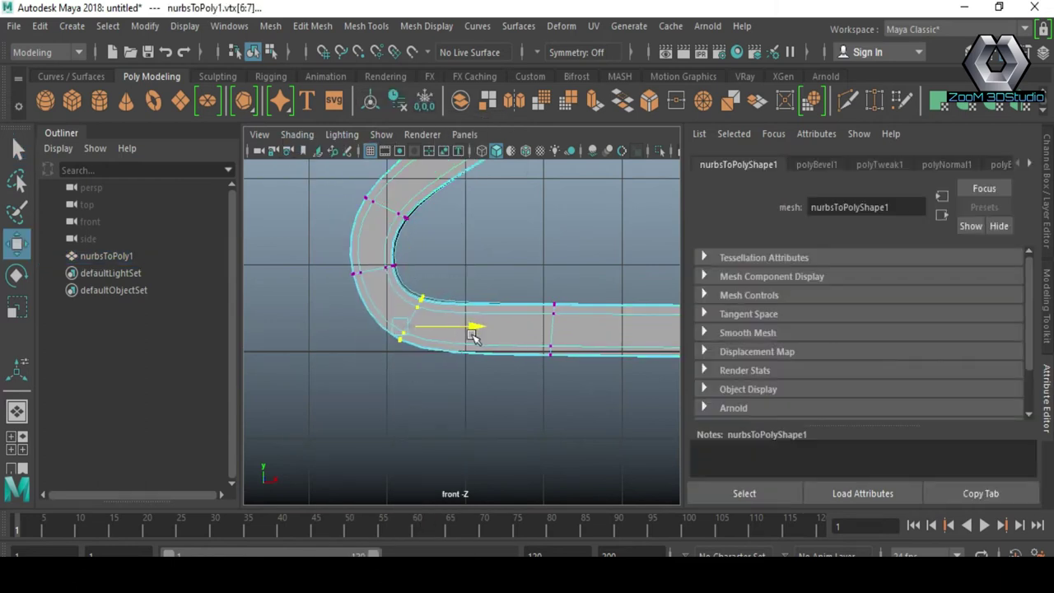
drag(439, 263, 445, 264)
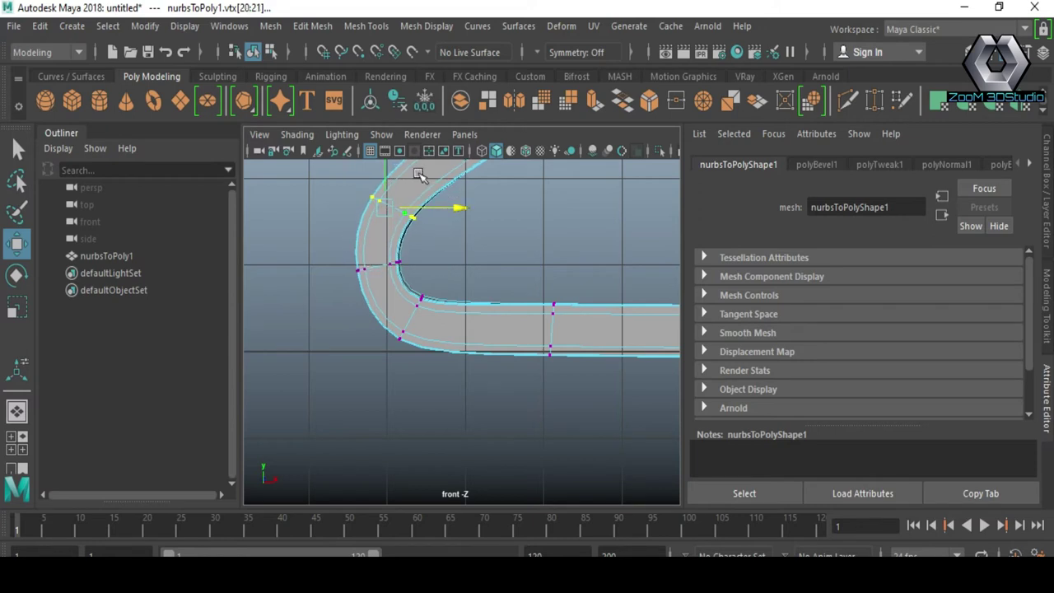
scroll(434, 254, down, 1)
scroll(395, 322, down, 2)
scroll(375, 323, down, 1)
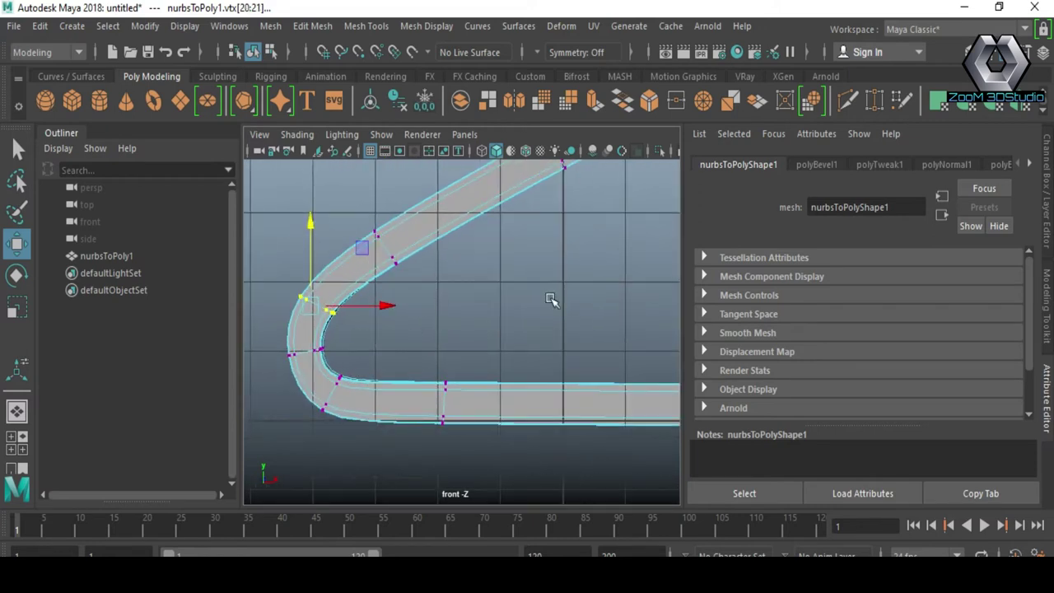
scroll(358, 323, down, 2)
scroll(447, 405, up, 3)
scroll(406, 253, up, 1)
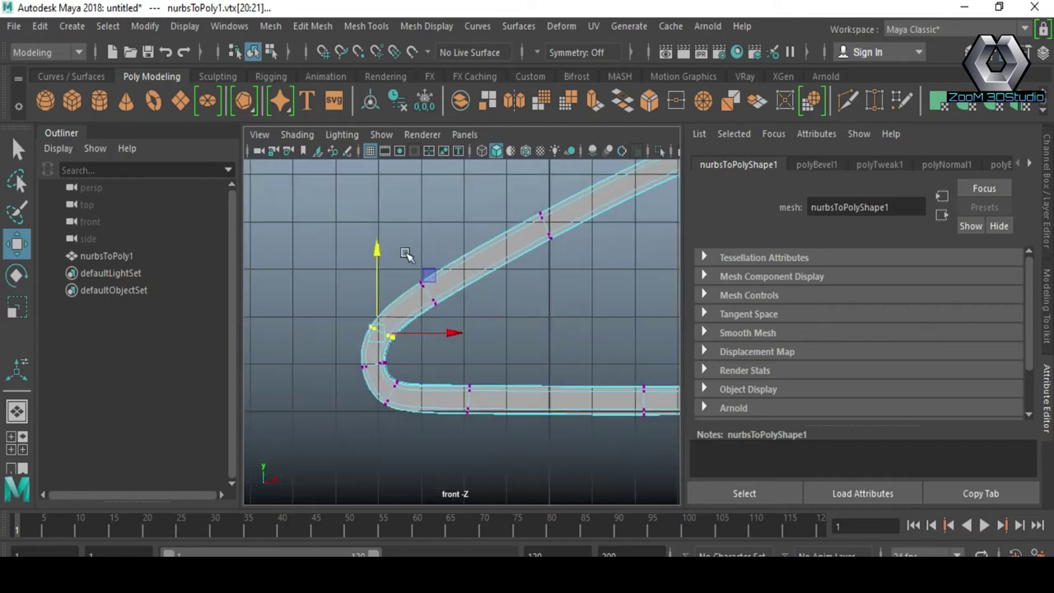
- Return to object mode and the perspective view, orbiting to inspect the reshaped strip
mouse_move(443, 329)
alt+middle_down()
mouse_move(541, 318)
mouse_move(376, 329)
mouse_move(494, 313)
mouse_move(586, 275)
mouse_move(538, 243)
alt+middle_up()
right_drag(539, 242, 600, 219)
click(600, 219)
key(space)
drag(511, 311, 511, 264)
mouse_move(531, 327)
alt+mouse_down()
mouse_move(541, 324)
mouse_move(420, 357)
mouse_move(614, 330)
mouse_move(450, 316)
mouse_move(551, 365)
mouse_move(459, 367)
mouse_move(483, 367)
alt+mouse_up()
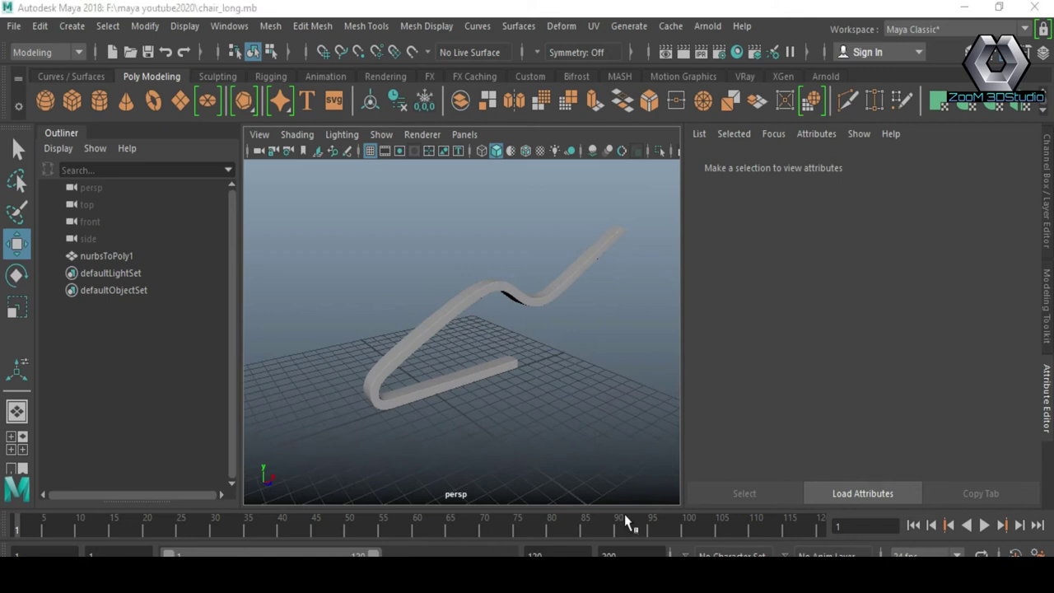
mouse_move(408, 325)
alt+mouse_down()
mouse_move(464, 371)
mouse_move(404, 296)
mouse_move(368, 296)
mouse_move(439, 381)
mouse_move(428, 351)
mouse_move(557, 351)
mouse_move(510, 351)
mouse_move(441, 324)
alt+mouse_up()
- In side view, create a polygon cube, flattened and stretched along Z under the strip's end
key(space)
alt+right_drag(535, 346, 640, 430)
alt+middle_drag(639, 431, 423, 409)
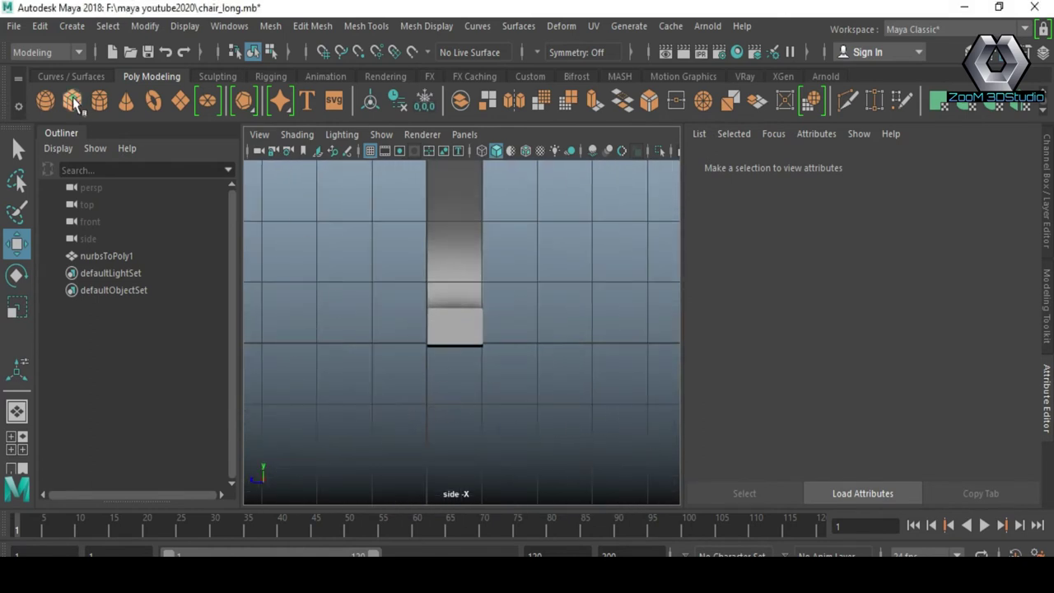
click(72, 97)
drag(427, 261, 428, 238)
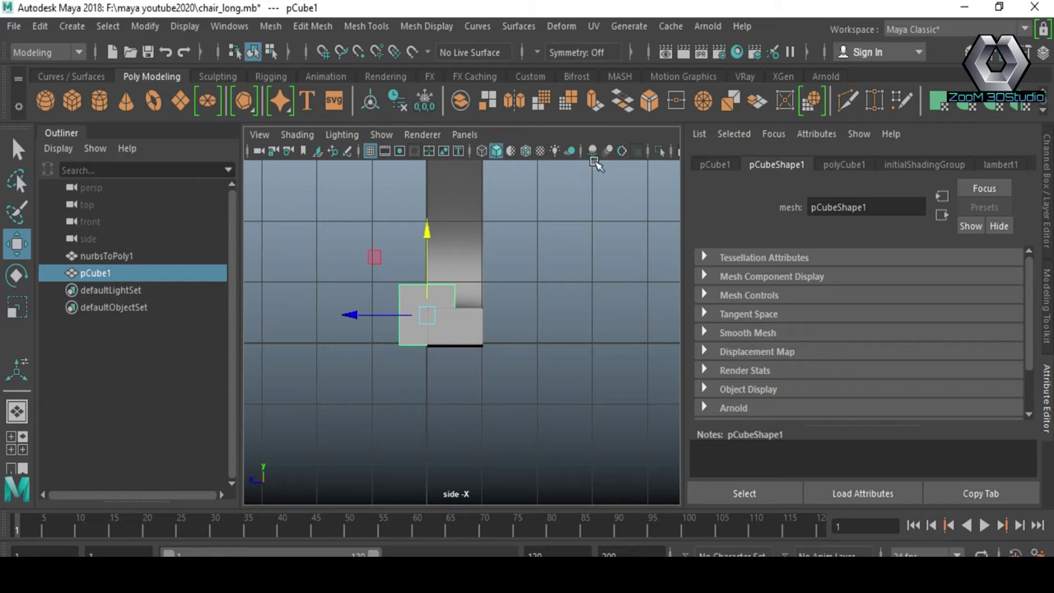
key(ctrl+a)
drag(500, 301, 553, 313)
mouse_move(626, 223)
mouse_down()
mouse_move(626, 257)
mouse_move(628, 247)
mouse_up()
drag(555, 324, 177, 318)
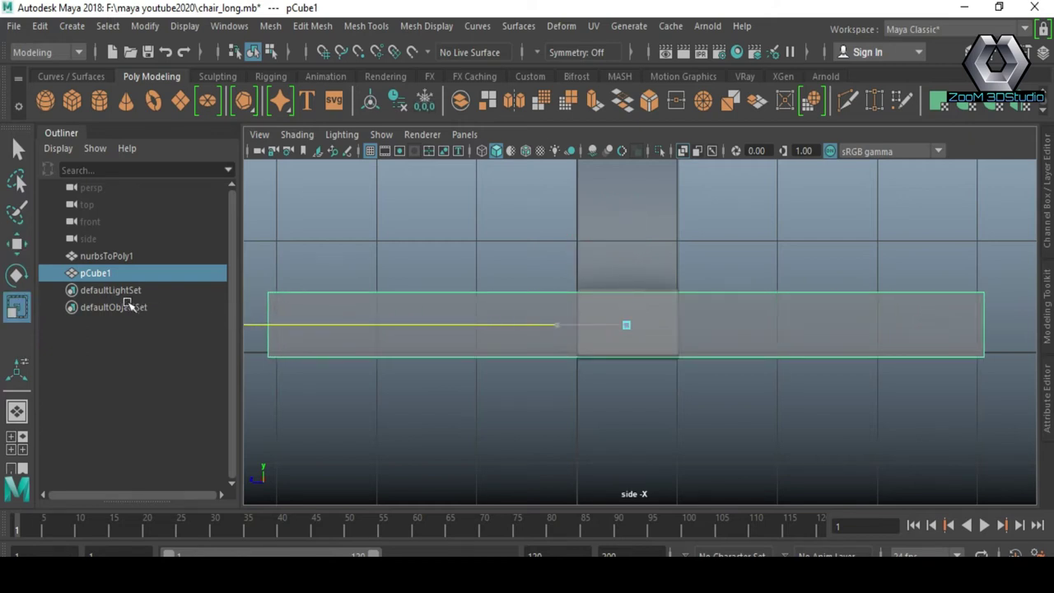
- Expand the cube's creation inputs in the Channel Box and set all subdivisions to 3
click(1045, 236)
scroll(933, 267, down, 3)
click(877, 277)
scroll(939, 247, down, 1)
click(935, 239)
drag(942, 253, 943, 267)
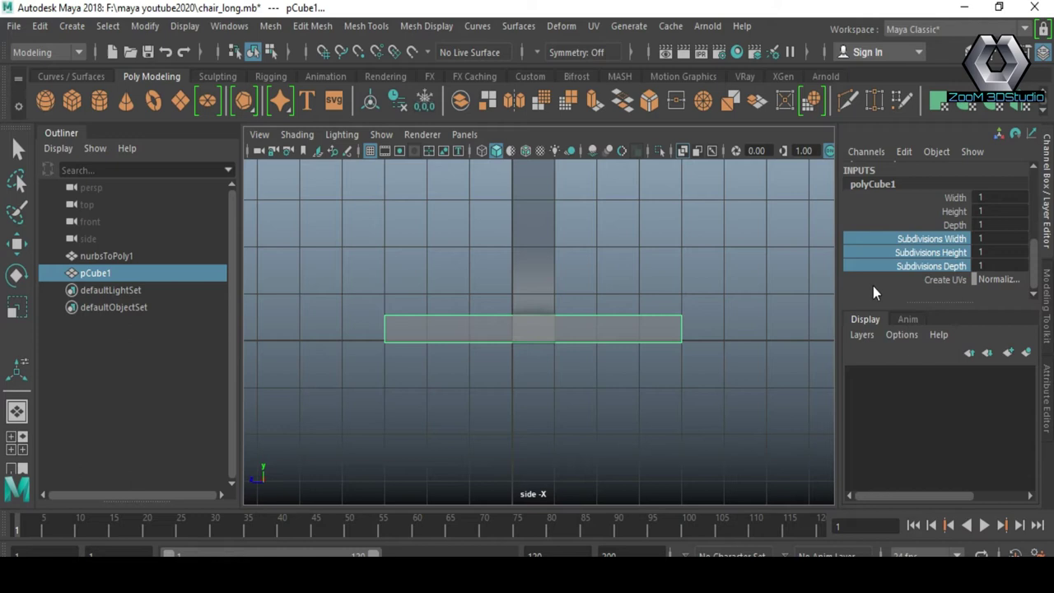
click(996, 239)
text(3)
key(Return)
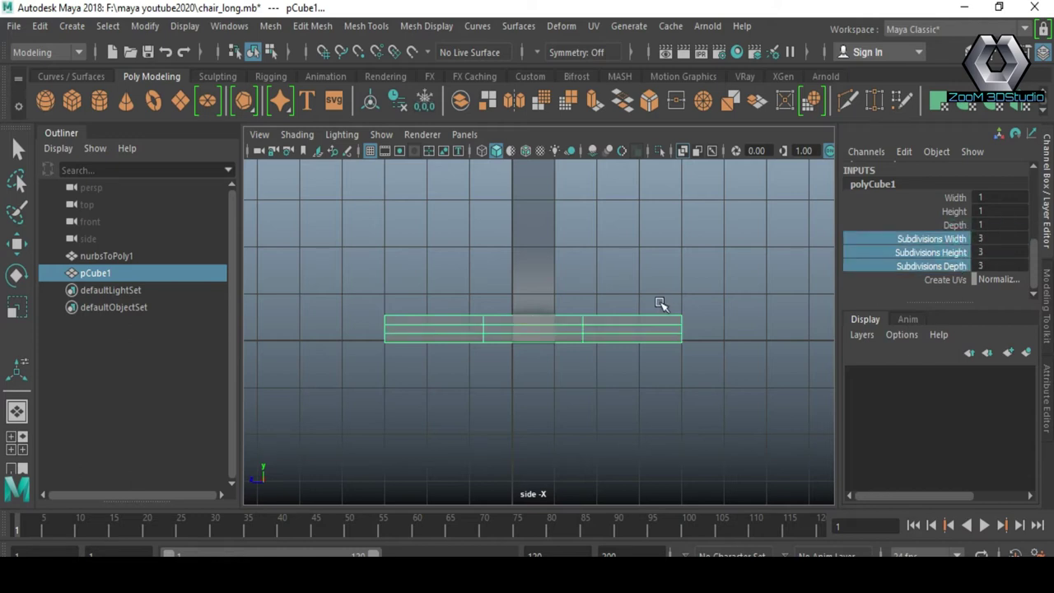
- Adjust the subdivisions to width 1, height 3 and depth 5
mouse_move(671, 305)
middle_down()
mouse_move(730, 298)
mouse_move(723, 294)
middle_up()
click(931, 252)
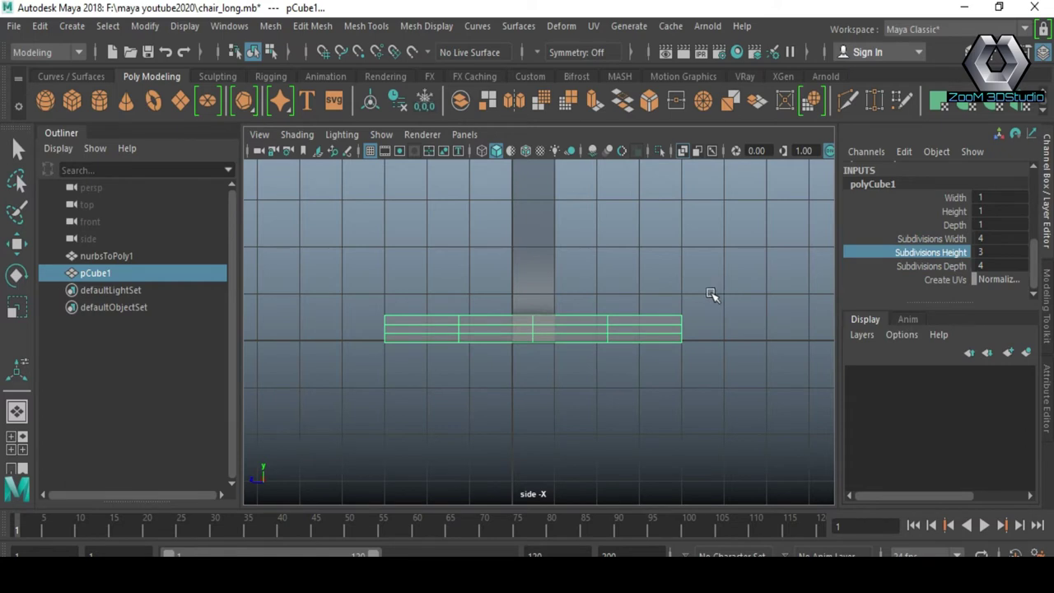
click(956, 267)
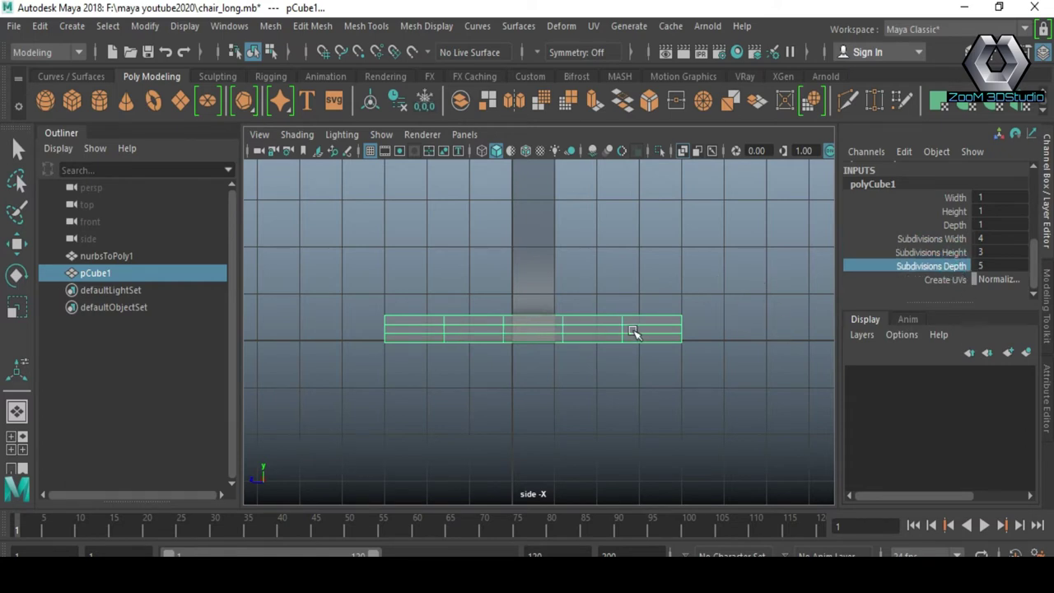
click(932, 239)
middle_drag(684, 280, 702, 279)
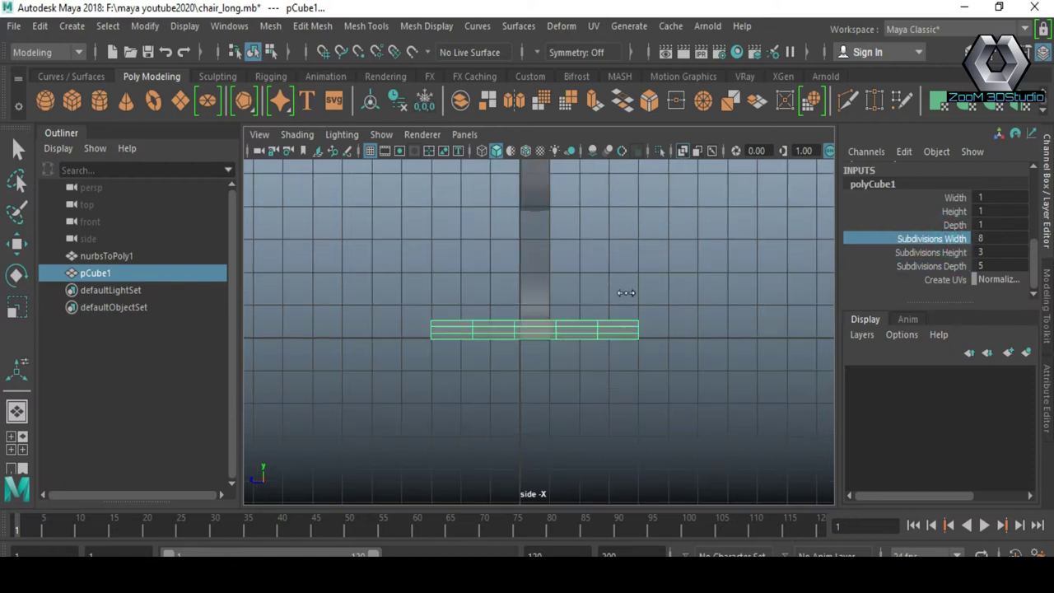
scroll(511, 355, up, 3)
scroll(533, 353, up, 1)
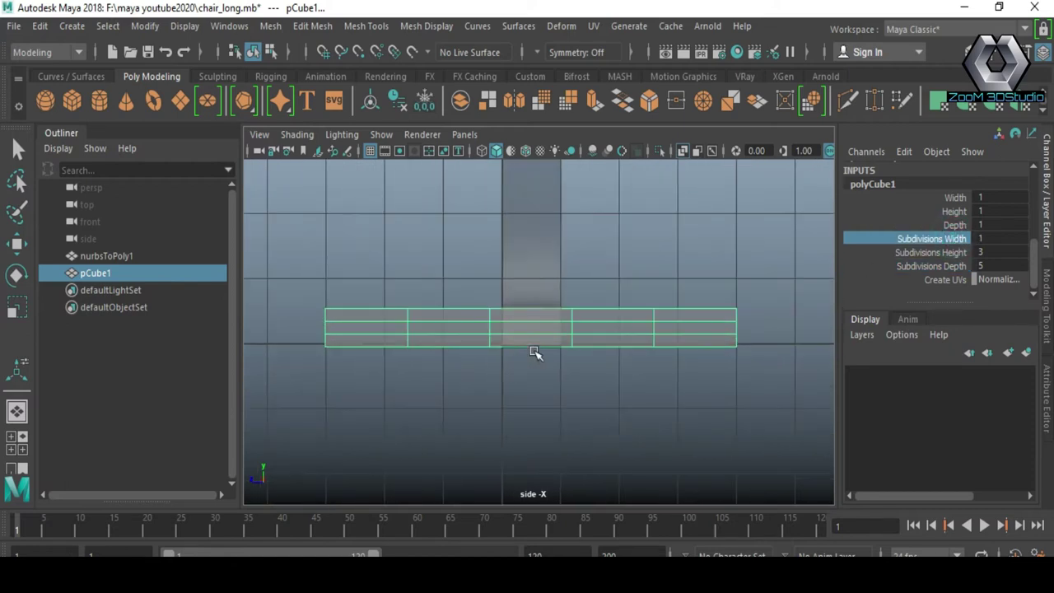
- Pull the box's middle vertex columns down to bend it into an arc
right_drag(486, 190, 412, 148)
drag(392, 277, 649, 422)
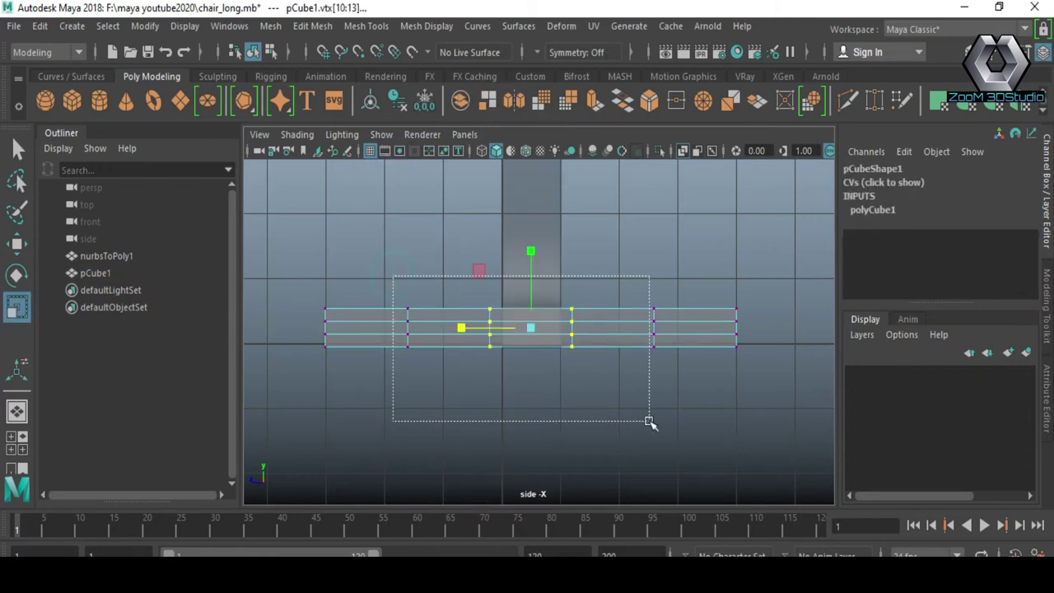
key(w)
drag(531, 256, 546, 262)
drag(444, 239, 576, 376)
mouse_move(534, 258)
mouse_down()
mouse_move(536, 269)
mouse_move(534, 237)
mouse_move(534, 276)
mouse_up()
key(r)
key(w)
- Scale the two outer vertex columns taller
drag(383, 282, 428, 403)
shift+drag(626, 280, 650, 414)
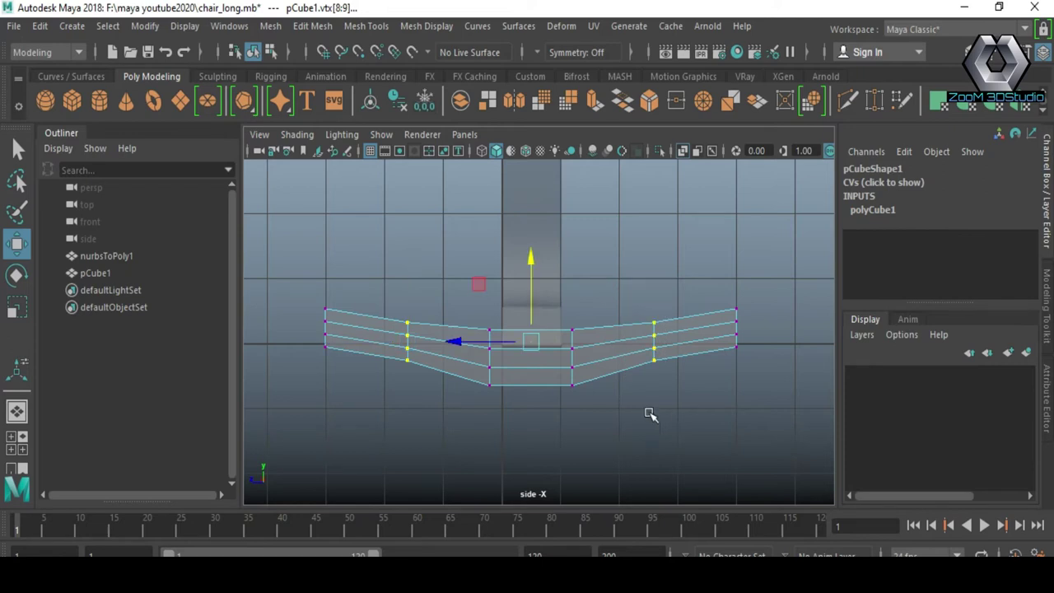
key(r)
mouse_move(532, 262)
mouse_down()
mouse_move(534, 245)
mouse_move(534, 266)
mouse_up()
key(w)
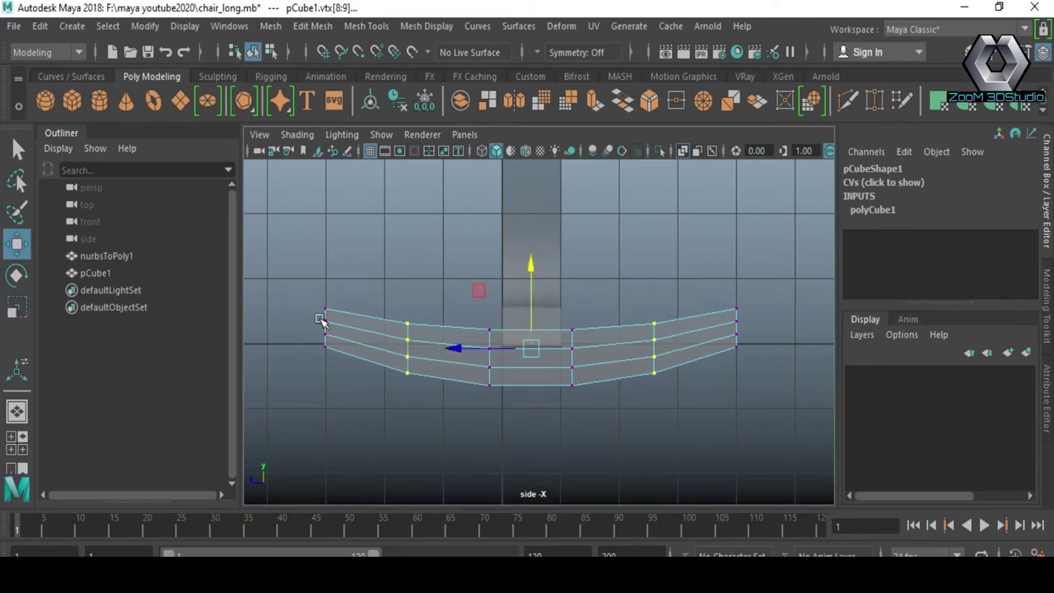
- Push the left-end vertices further left
drag(338, 341, 346, 346)
scroll(494, 376, down, 2)
scroll(430, 348, up, 3)
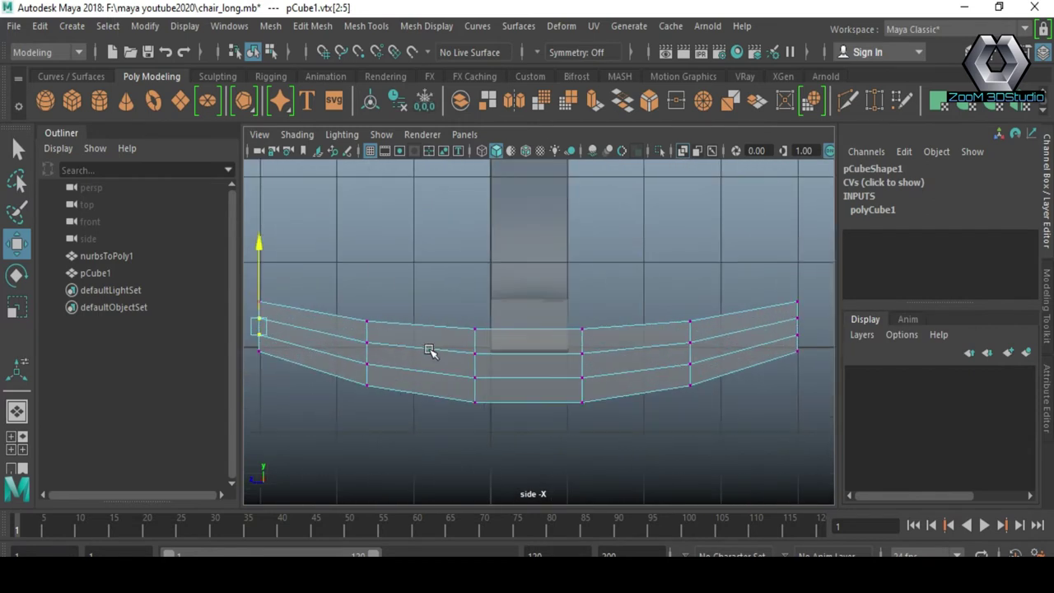
scroll(408, 323, up, 1)
scroll(408, 323, up, 2)
scroll(395, 360, up, 1)
drag(395, 360, 374, 355)
- Scale the vertices at both slat ends down in Y to taper them thinner
drag(460, 278, 470, 428)
scroll(598, 423, down, 3)
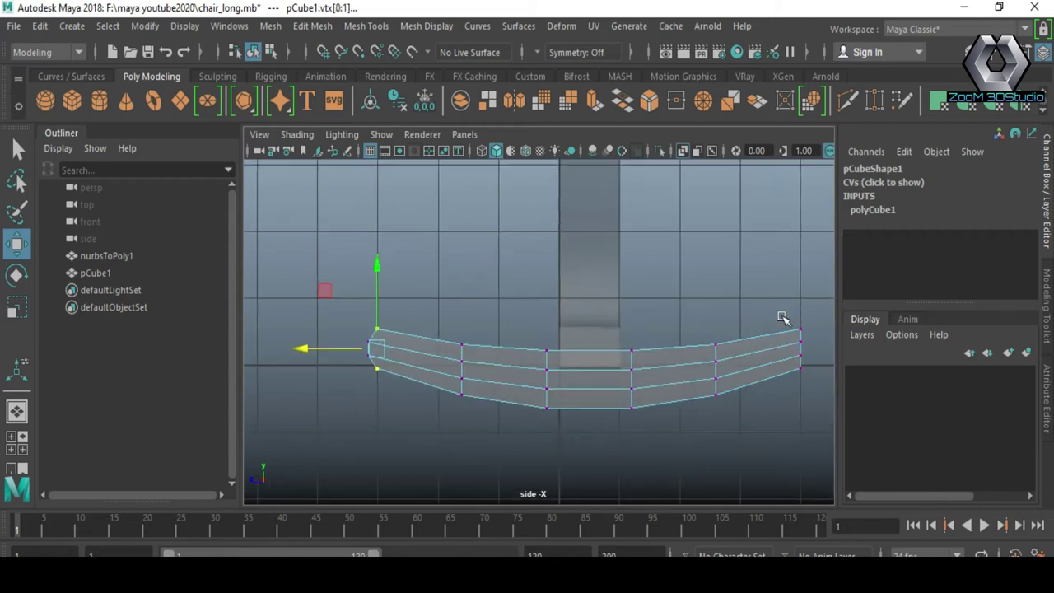
shift+drag(811, 338, 811, 339)
shift+drag(794, 363, 807, 387)
key(r)
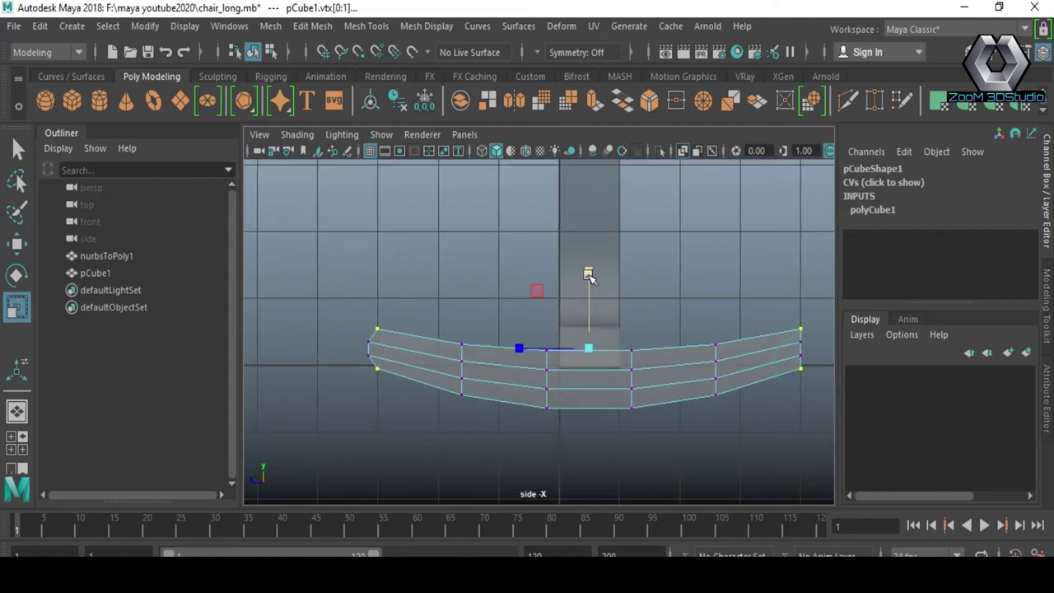
drag(369, 317, 372, 405)
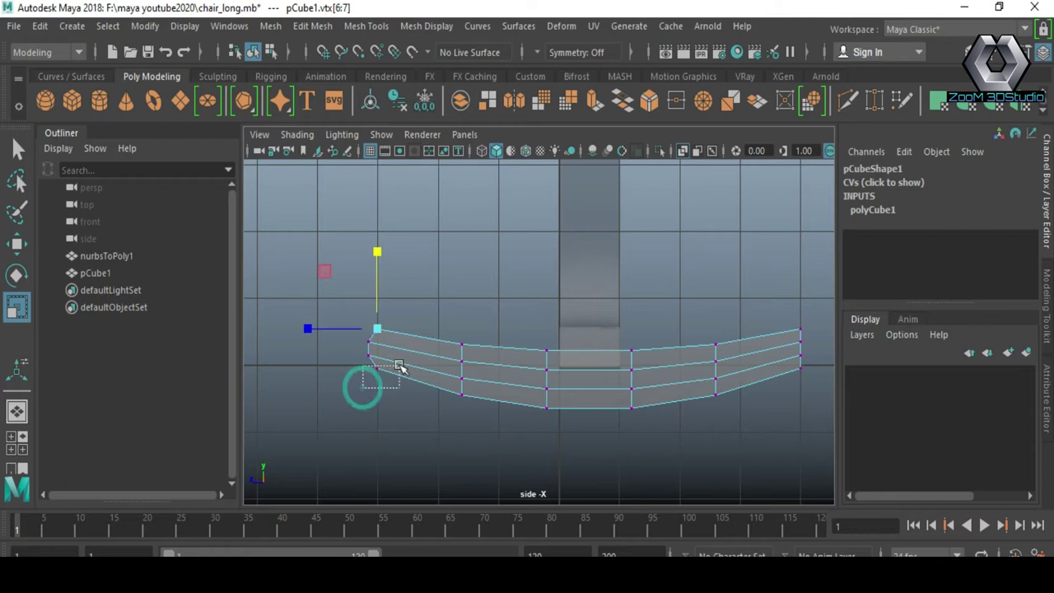
shift+drag(777, 294, 804, 367)
drag(590, 279, 590, 294)
- Try extruding a horizontal edge on the slat, then undo the extrusion
alt+middle_drag(643, 363, 519, 401)
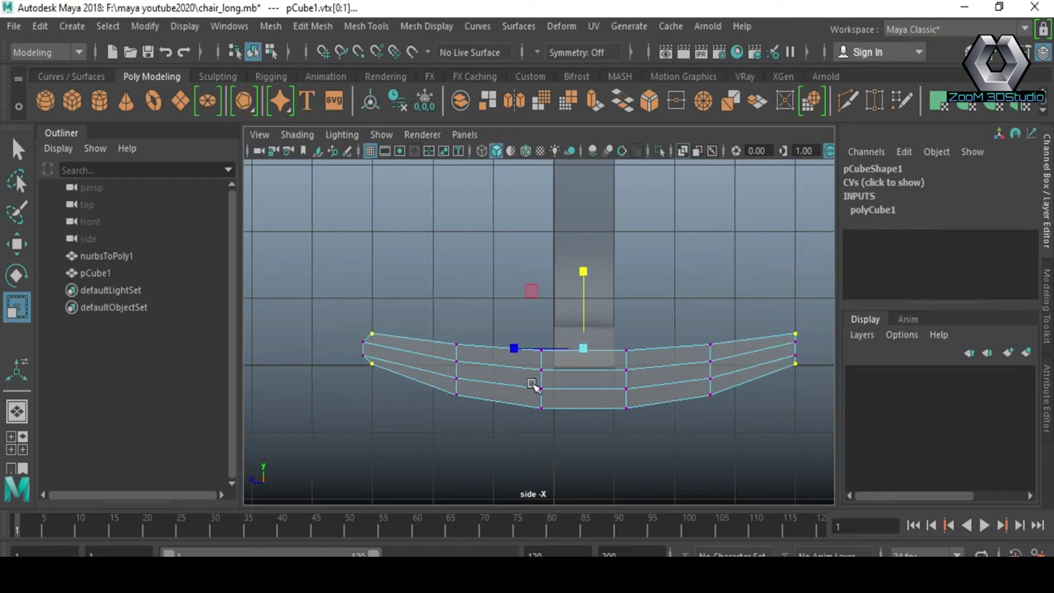
scroll(588, 336, up, 3)
scroll(591, 357, up, 2)
scroll(697, 292, down, 5)
scroll(557, 323, down, 2)
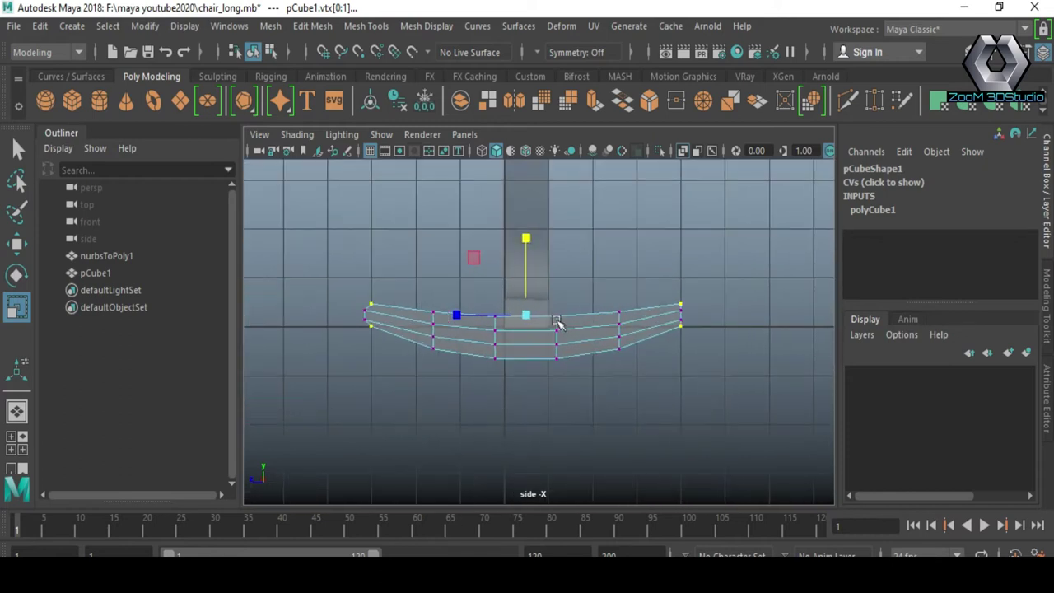
scroll(558, 329, up, 1)
scroll(559, 337, up, 2)
scroll(513, 330, up, 1)
right_drag(549, 302, 518, 321)
click(507, 361)
shift+right_drag(507, 361, 507, 373)
key(ctrl+z)
key(ctrl+z)
- Insert an edge loop across the slat
click(521, 362)
shift+right_drag(521, 363, 494, 513)
scroll(576, 349, down, 5)
right_drag(556, 148, 602, 122)
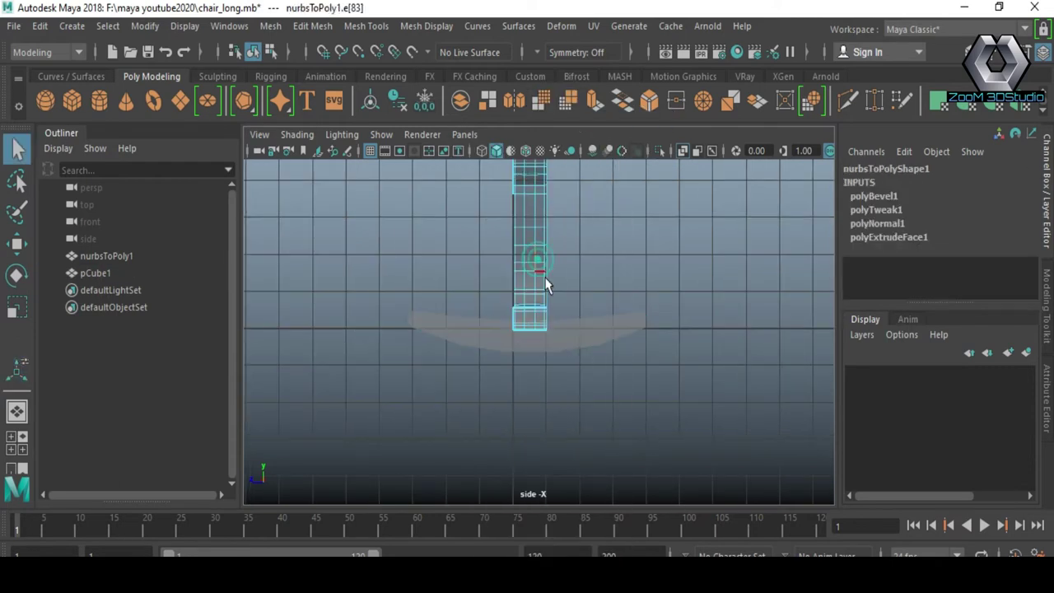
- Remove the faces of the slat's right half and zoom onto the left end
click(572, 335)
right_drag(572, 334, 573, 381)
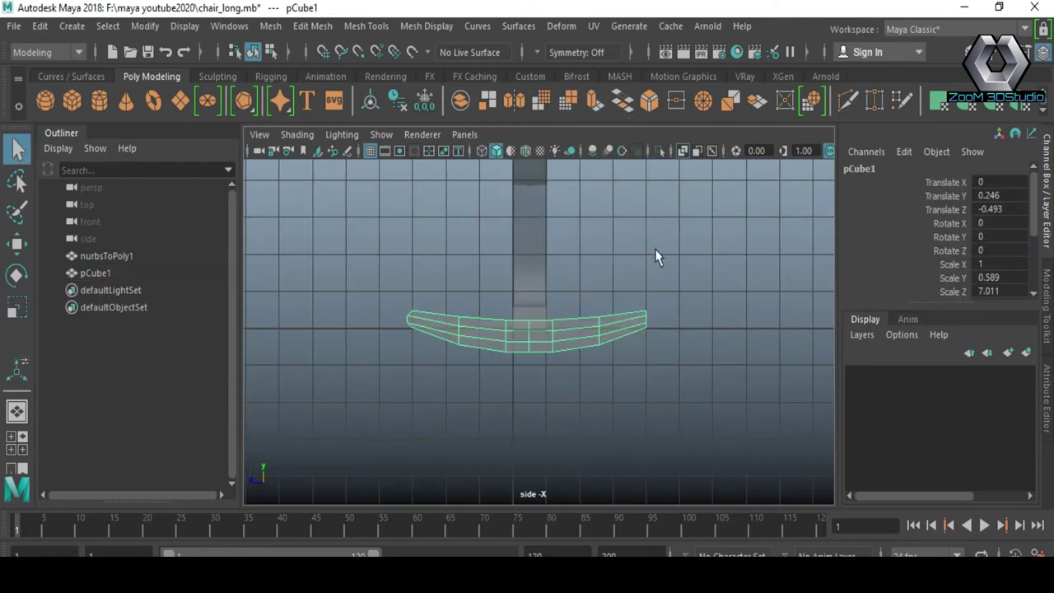
click(545, 411)
alt+drag(544, 411, 466, 397)
scroll(524, 317, up, 3)
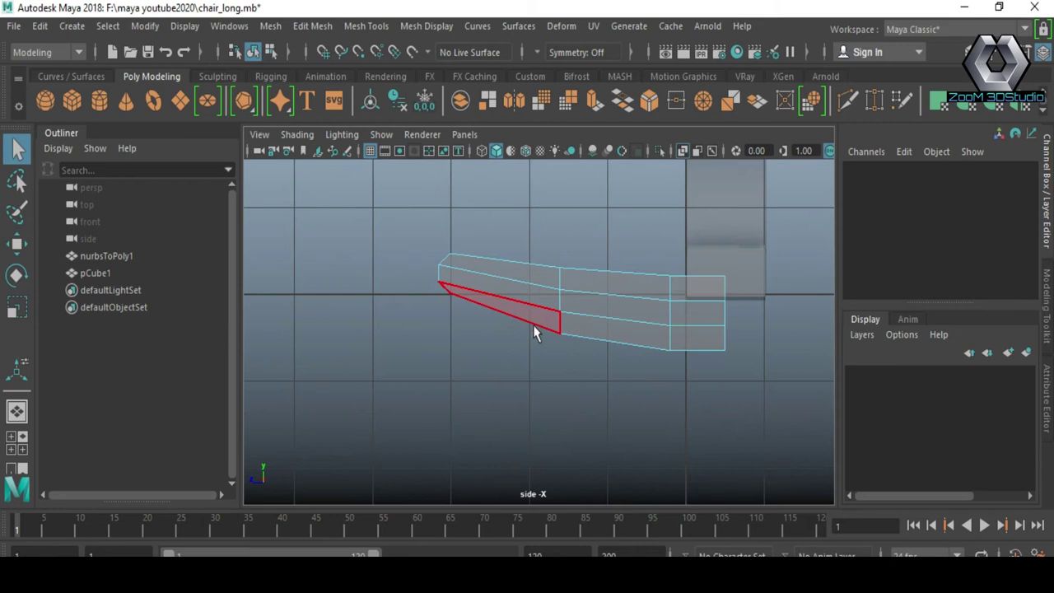
scroll(540, 339, up, 2)
scroll(494, 362, up, 3)
scroll(454, 384, up, 2)
scroll(420, 362, up, 2)
- Lower and rotate the vertices at the slat's left tip
right_drag(392, 342, 339, 329)
drag(336, 278, 372, 348)
key(w)
drag(375, 242, 426, 321)
key(e)
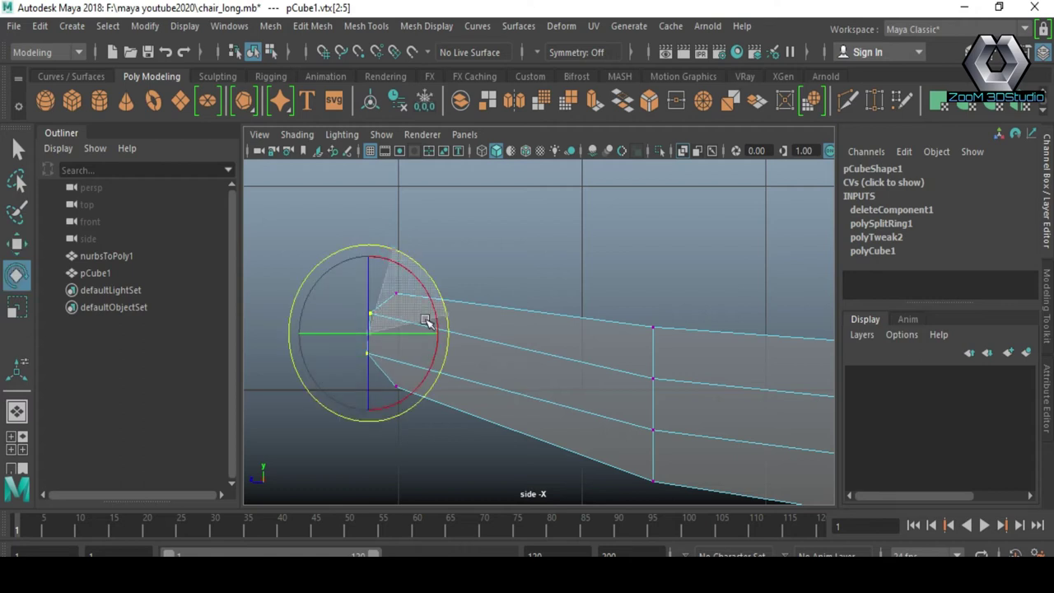
key(q)
drag(385, 378, 409, 419)
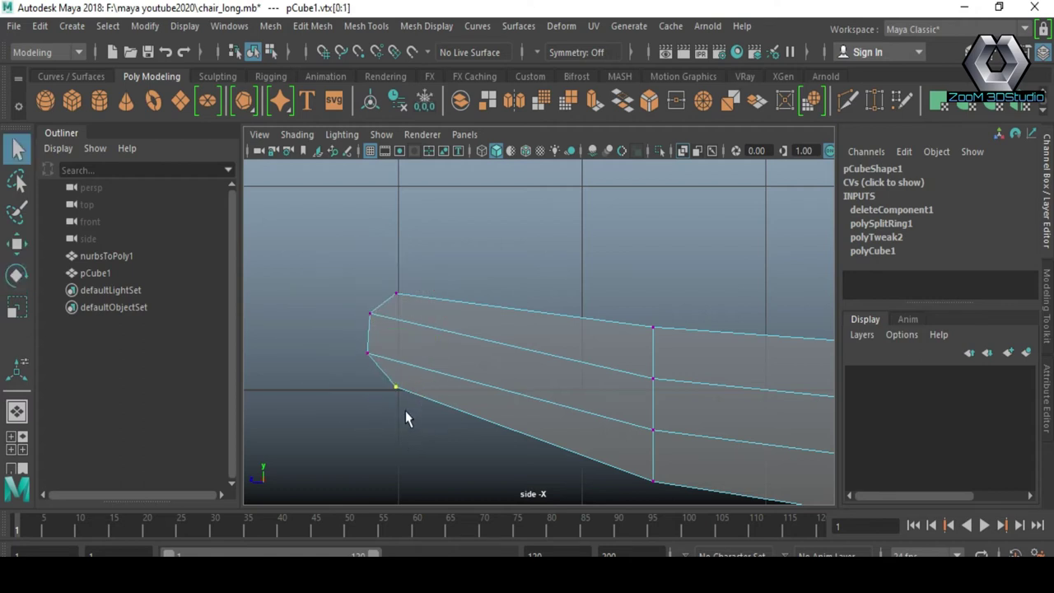
- Preview the slat smoothed, then lower the selected tip vertices slightly
key(3)
key(1)
scroll(490, 444, down, 3)
scroll(473, 435, down, 3)
scroll(473, 435, up, 2)
alt+middle_drag(472, 434, 503, 370)
scroll(513, 386, up, 1)
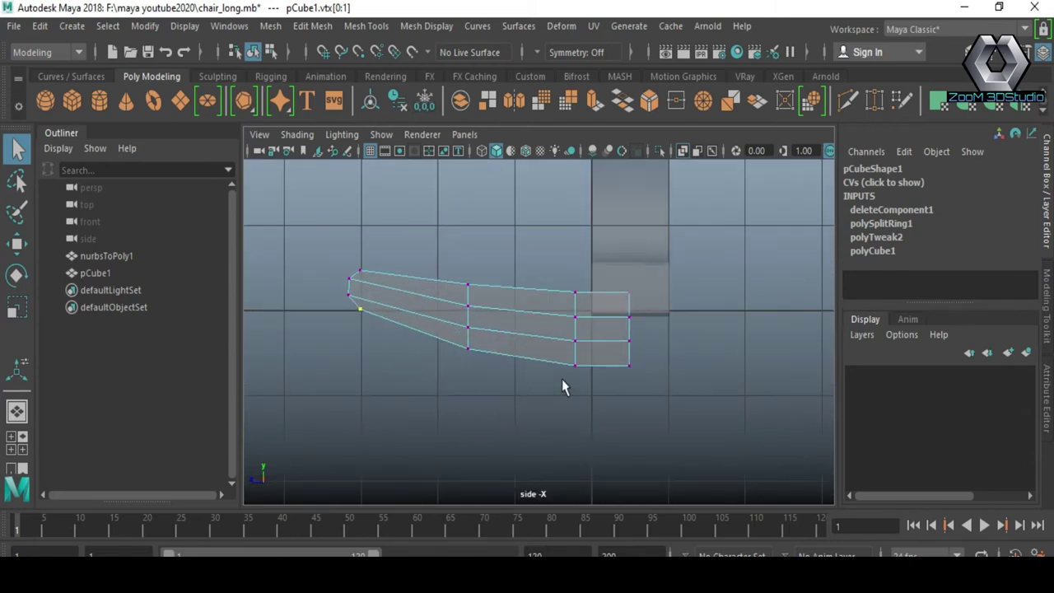
scroll(462, 367, up, 1)
right_drag(389, 219, 421, 218)
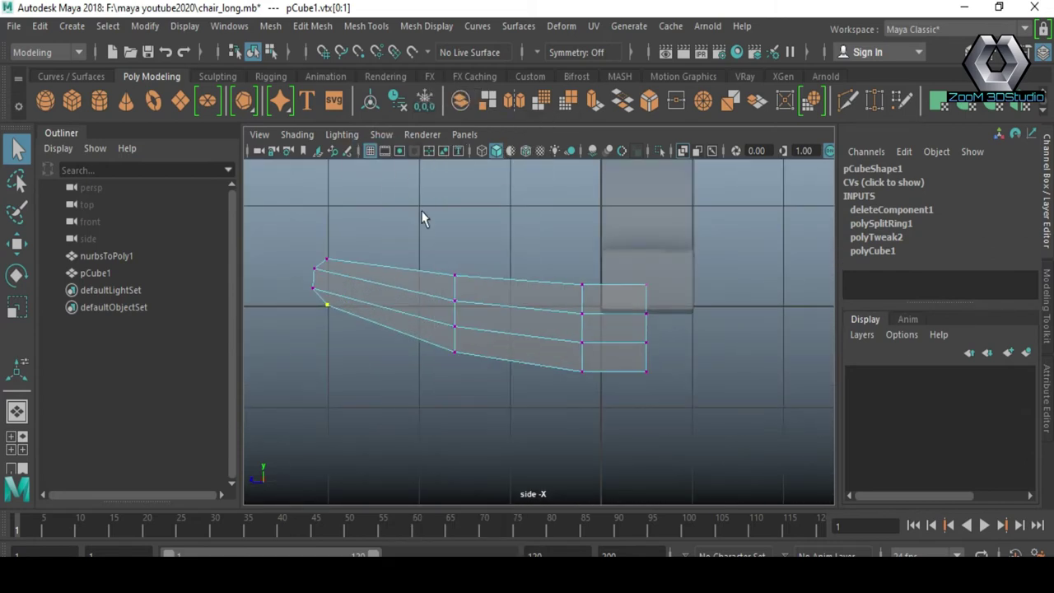
key(w)
drag(549, 210, 549, 220)
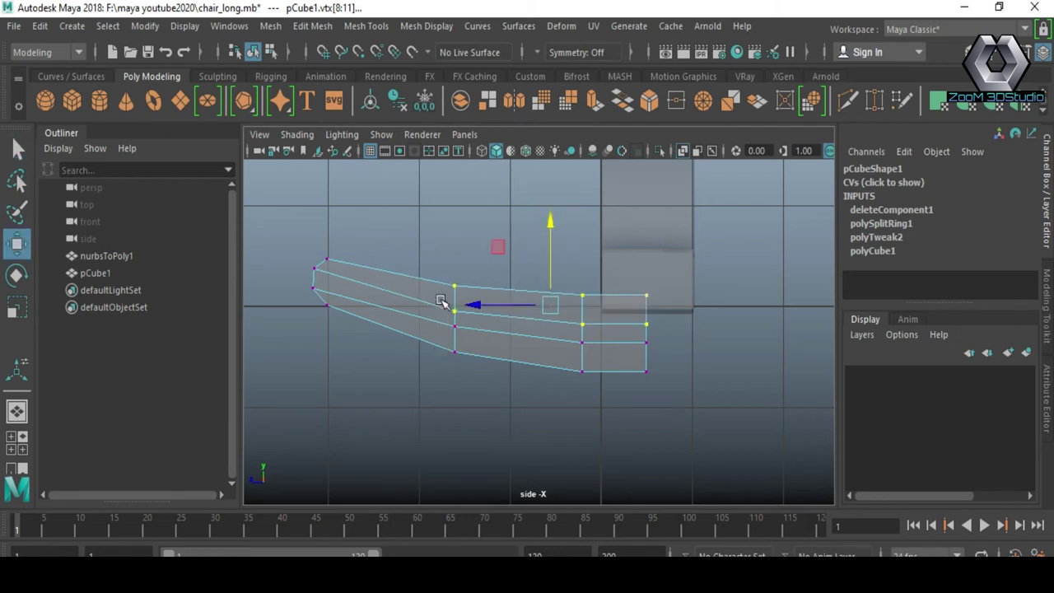
- Raise the two bottom-right vertices of the tip slightly
drag(604, 327, 604, 327)
ctrl+drag(478, 323, 477, 324)
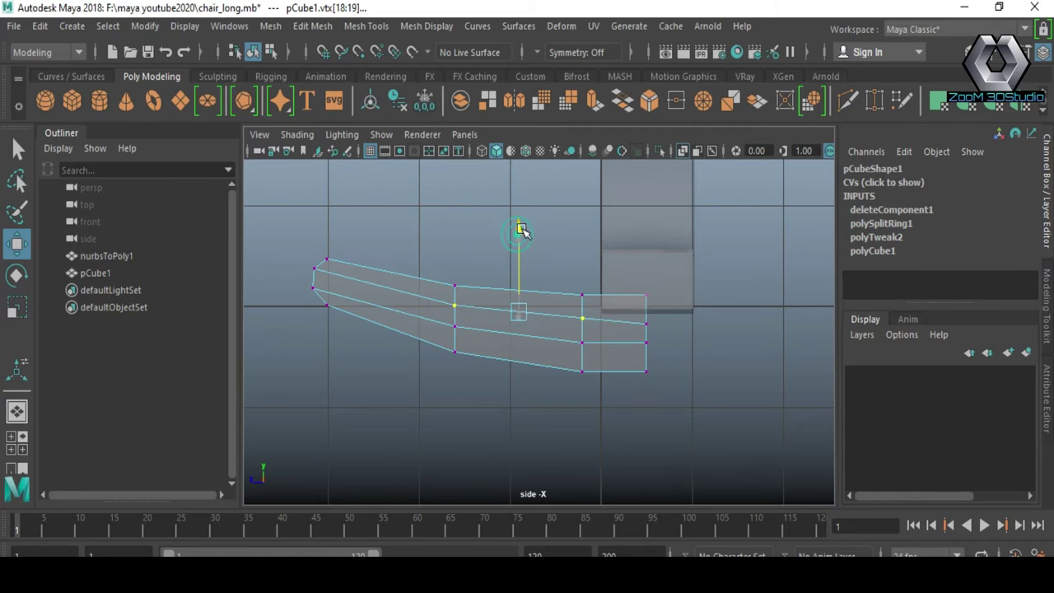
drag(673, 355, 673, 356)
drag(614, 290, 614, 282)
- Scale the left-end vertices closer together vertically
drag(481, 344, 481, 345)
drag(274, 255, 350, 329)
key(r)
drag(322, 207, 325, 221)
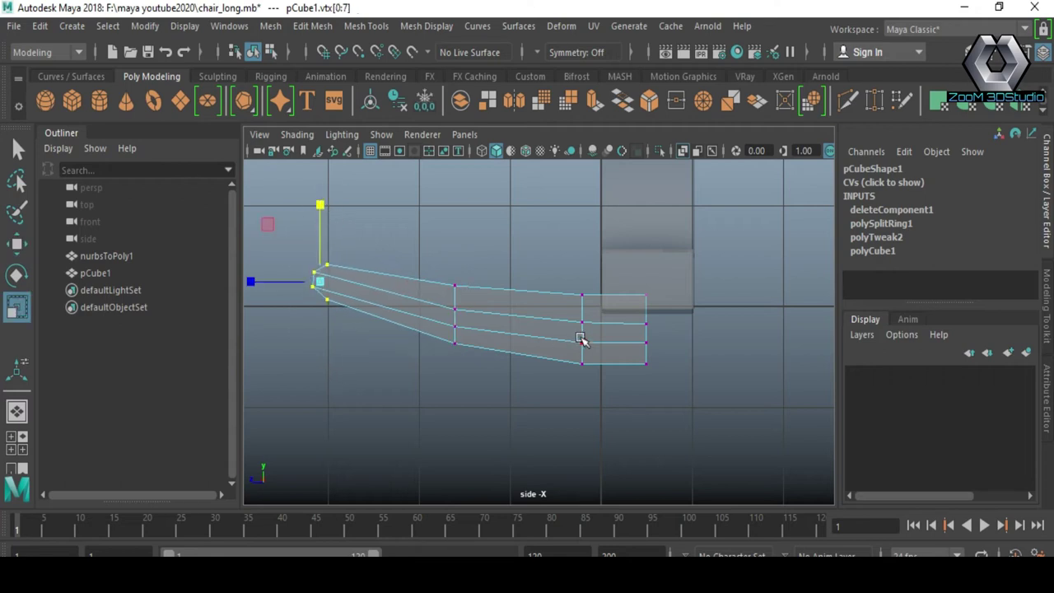
scroll(581, 339, up, 3)
- Slide the end vertices left along their edges with Slide Vertex, then view in perspective
alt+middle_drag(518, 370, 520, 302)
shift+right_drag(470, 299, 448, 301)
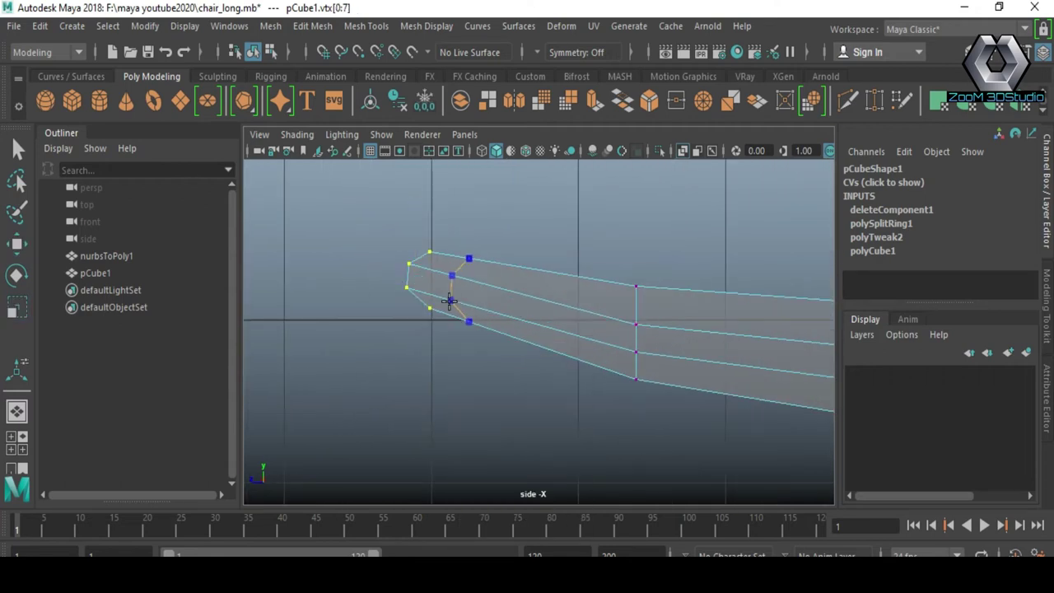
drag(449, 300, 428, 294)
scroll(607, 375, down, 5)
scroll(577, 369, up, 2)
key(space)
drag(565, 348, 575, 316)
scroll(573, 312, up, 4)
scroll(568, 322, up, 3)
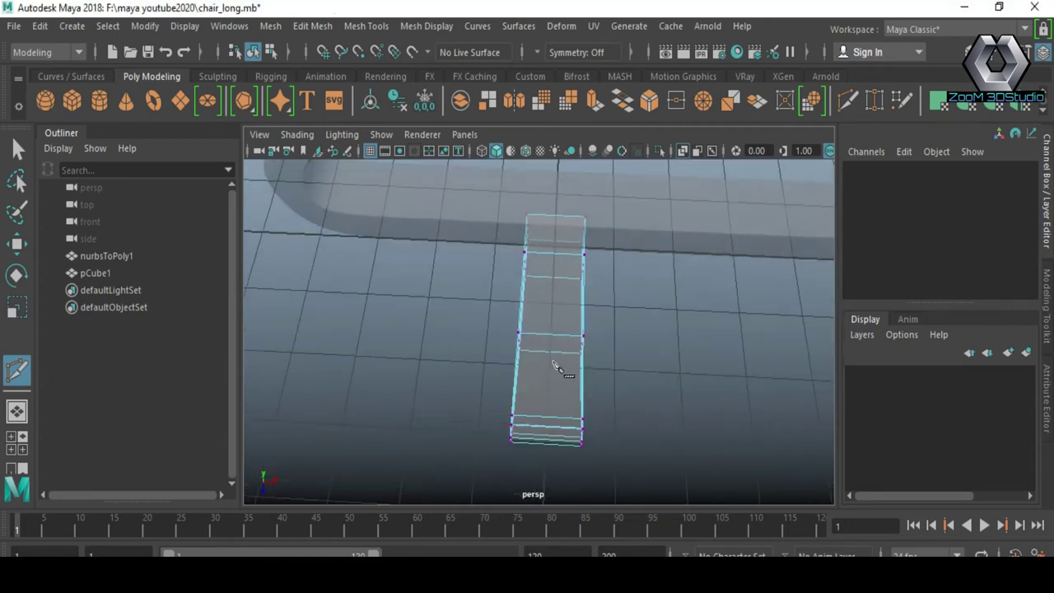
key(q)
right_drag(549, 149, 593, 174)
mouse_move(611, 353)
alt+mouse_down()
mouse_move(564, 380)
mouse_move(414, 285)
mouse_move(635, 338)
alt+mouse_up()
key(w)
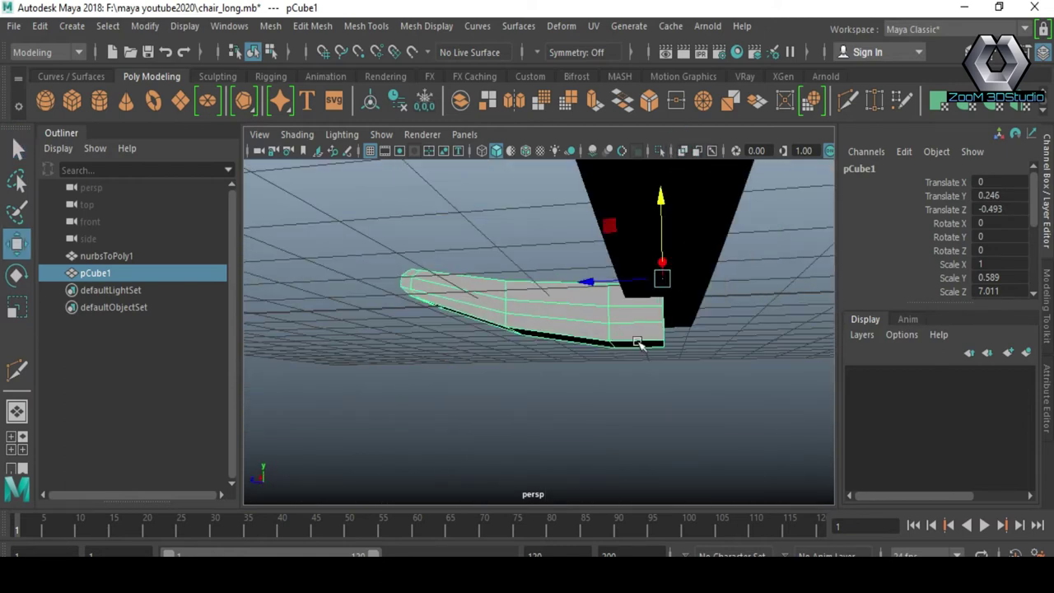
key(ctrl+d)
key(r)
drag(586, 282, 653, 280)
click(998, 292)
key(Return)
mouse_move(602, 442)
alt+mouse_down()
mouse_move(522, 384)
mouse_move(624, 382)
alt+mouse_up()
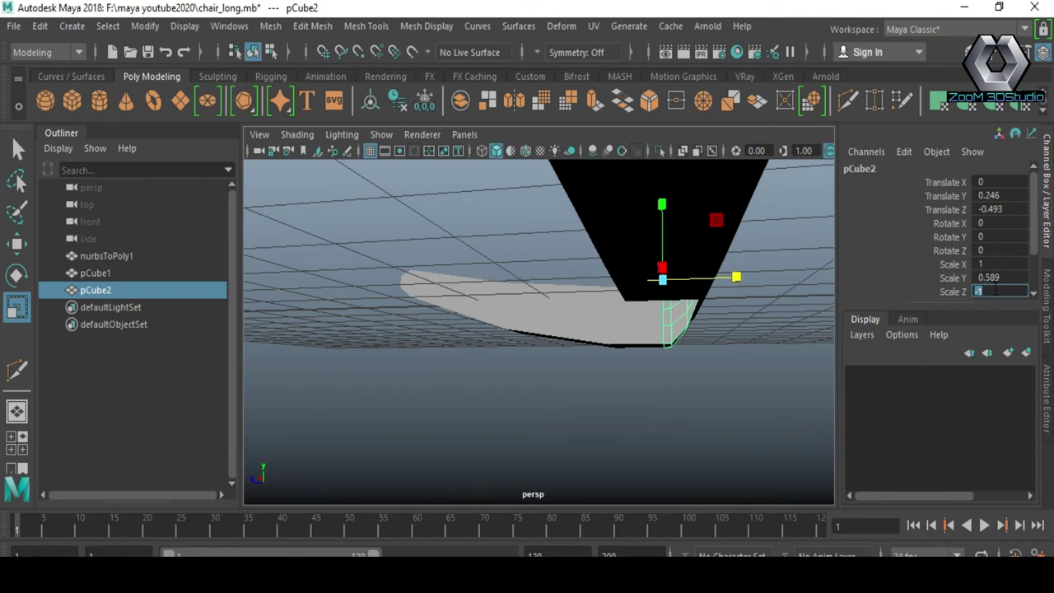
text(1)
key(Return)
text(-1)
key(Return)
click(659, 354)
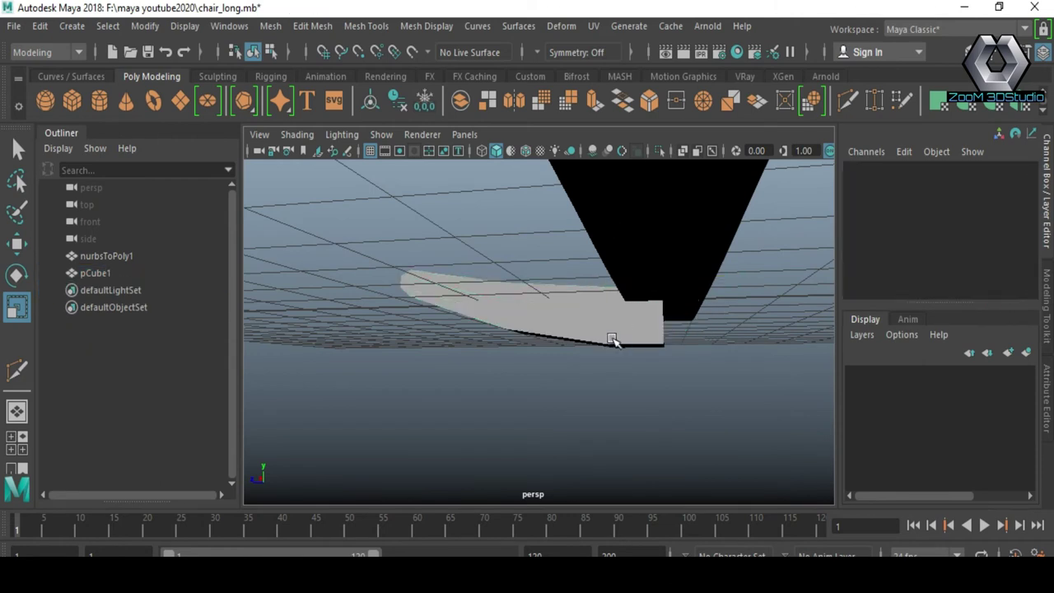
click(612, 341)
key(space)
- In side view, snap the half slat's pivot to its cut end and freeze its transformations
click(626, 373)
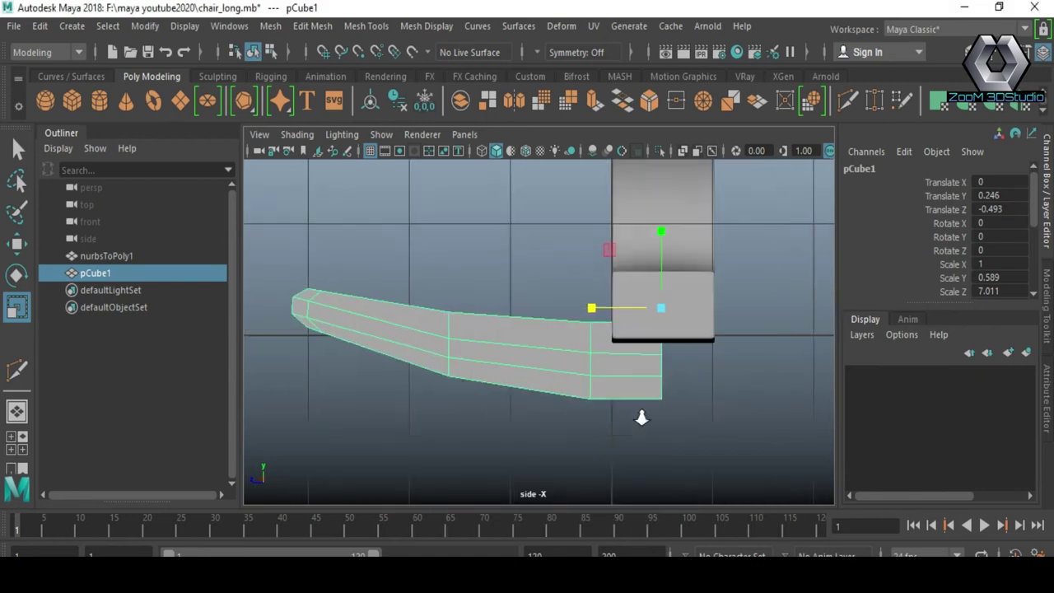
scroll(640, 419, up, 4)
key(w)
click(497, 336)
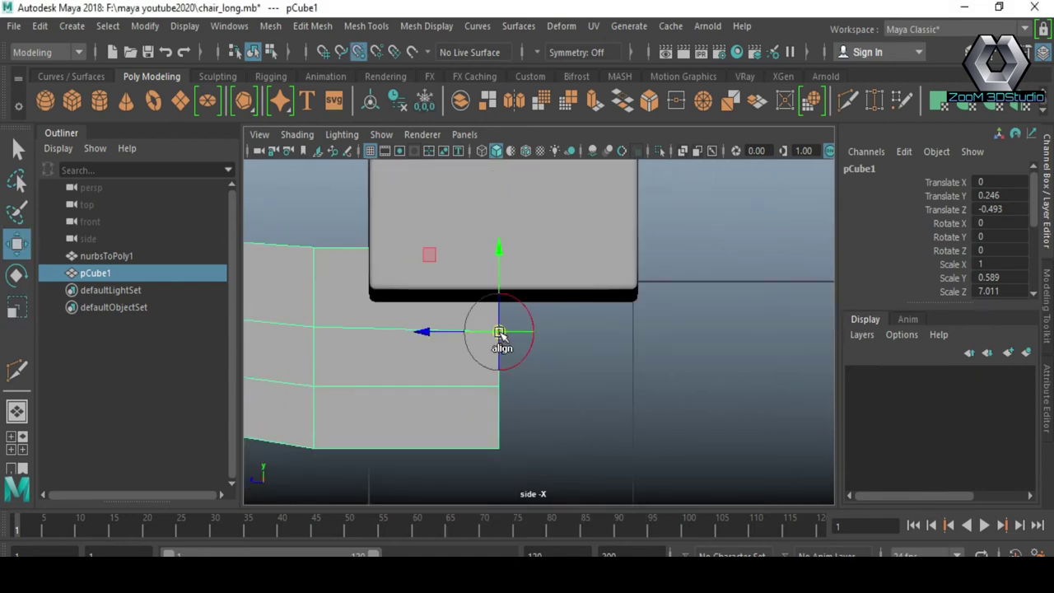
scroll(528, 372, down, 4)
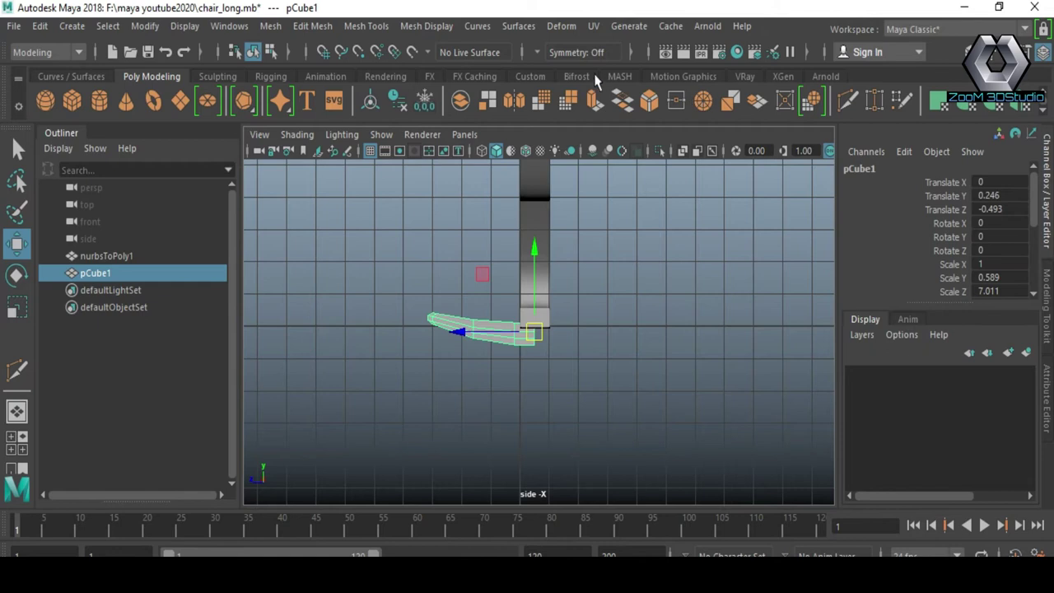
click(144, 25)
click(173, 103)
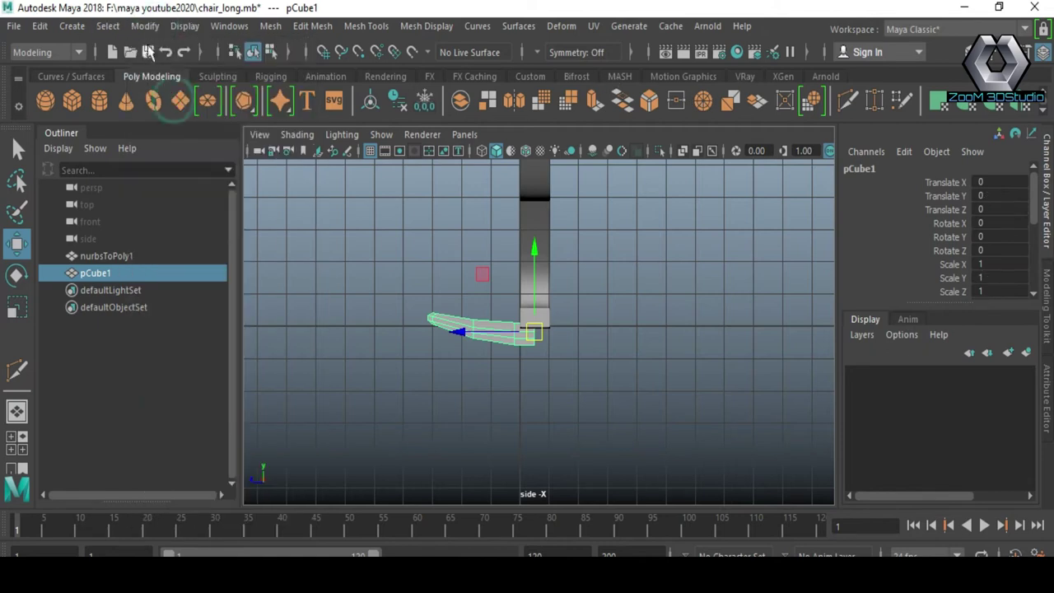
- Duplicate the half slat and mirror the copy with Scale Z -1
scroll(522, 362, up, 2)
scroll(519, 369, up, 2)
key(ctrl+d)
key(r)
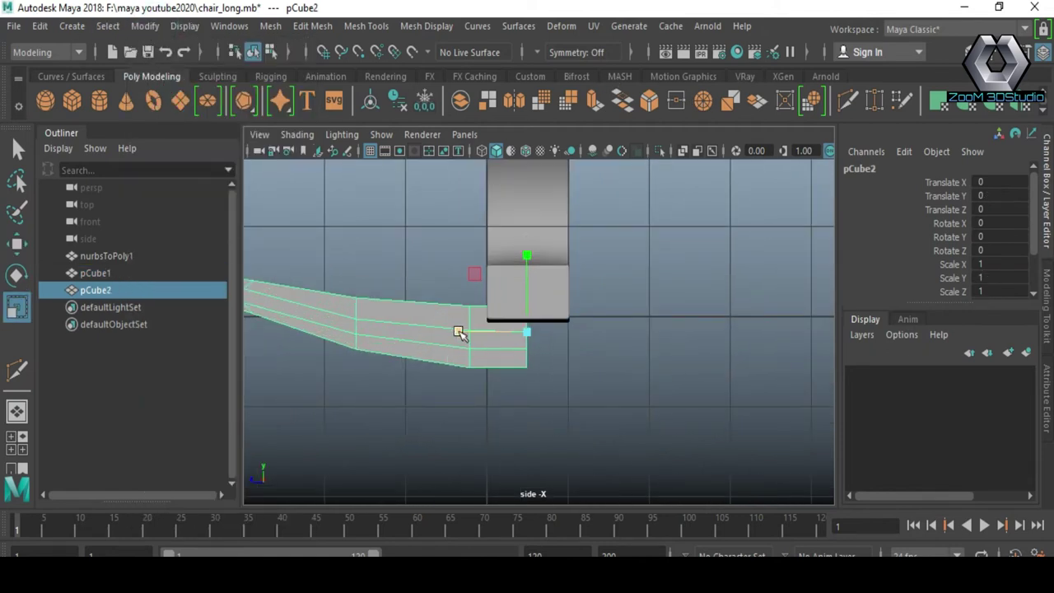
drag(451, 332, 596, 332)
drag(1017, 310, 956, 373)
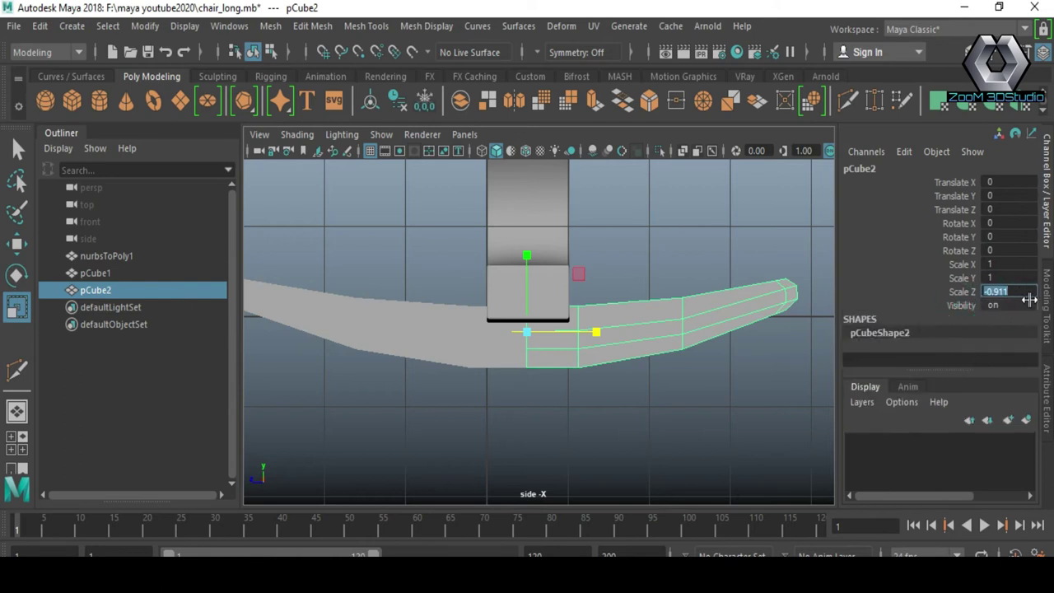
key(Return)
- Combine both halves into pCube3 and merge its seam vertices at 0.01 threshold
scroll(479, 379, up, 2)
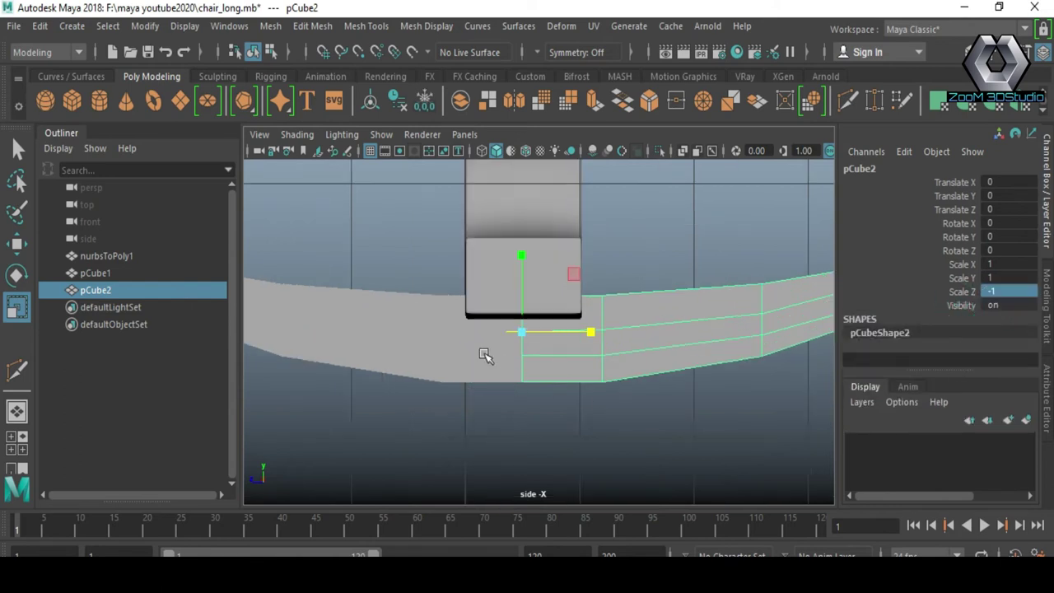
shift+click(485, 355)
shift+right_drag(523, 346, 469, 172)
key(F9)
shift+right_click(521, 346)
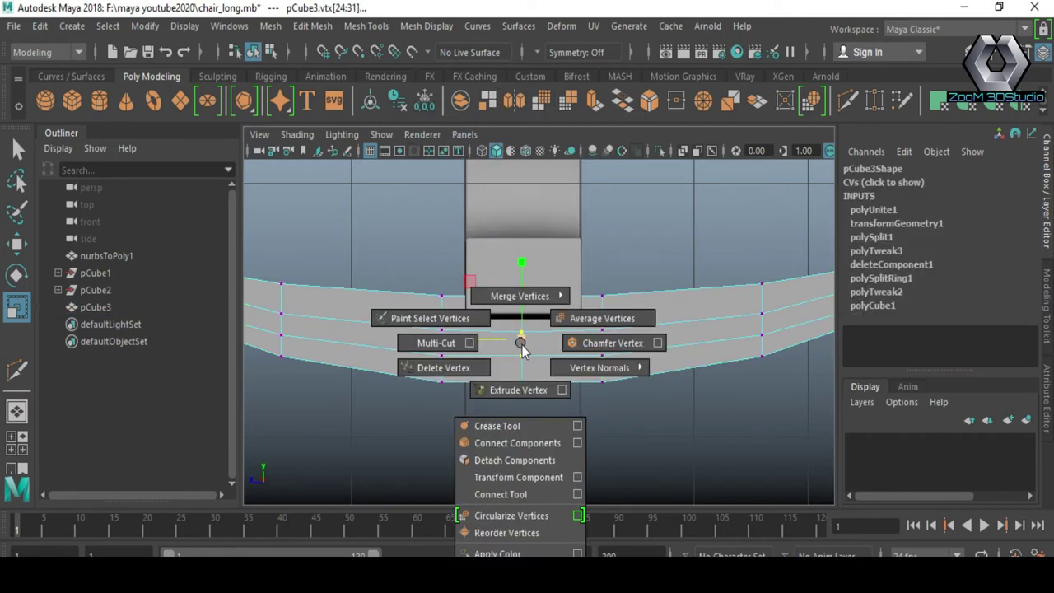
shift+right_drag(521, 346, 607, 268)
right_drag(589, 145, 647, 119)
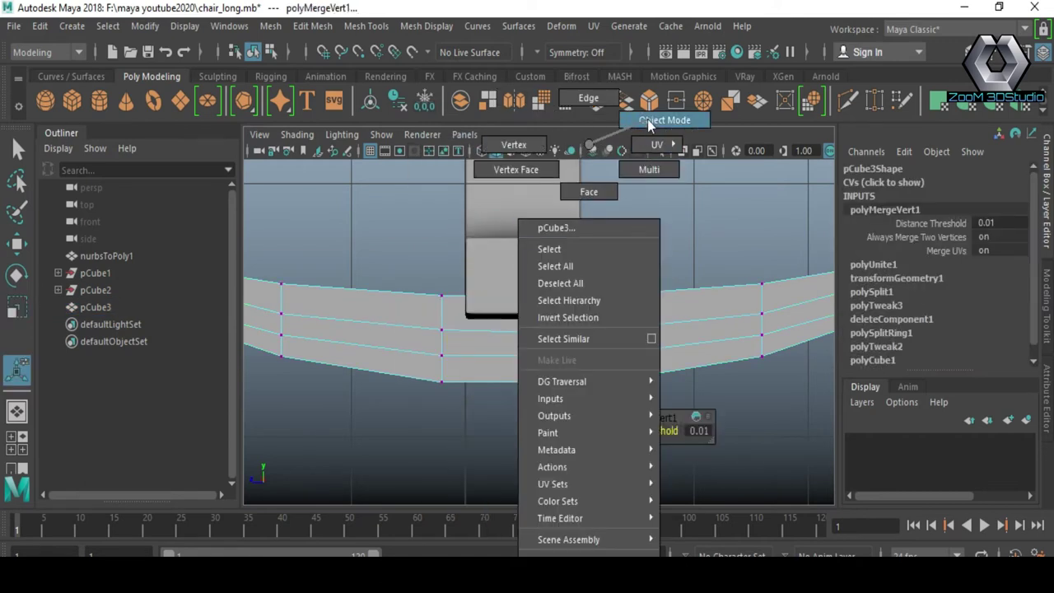
- Lift the combined slat pCube3 onto the frame at Translate Y 0.832
key(w)
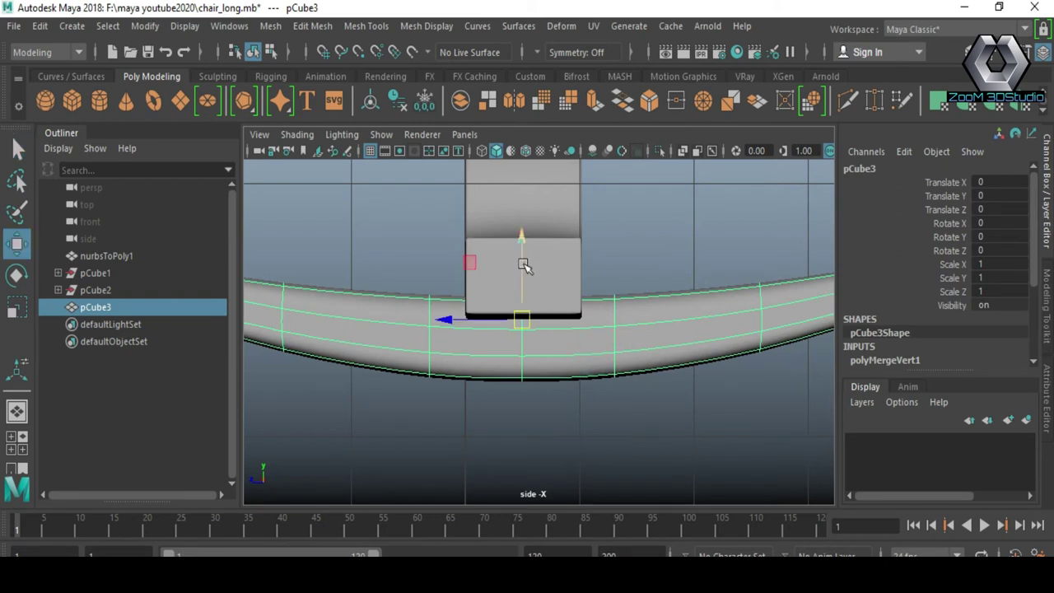
drag(521, 261, 518, 301)
scroll(513, 341, down, 5)
scroll(537, 337, up, 1)
mouse_move(567, 327)
mouse_down()
mouse_move(527, 329)
mouse_move(687, 393)
mouse_up()
drag(634, 272, 626, 216)
mouse_move(670, 302)
alt+mouse_down()
mouse_move(595, 287)
mouse_move(528, 324)
mouse_move(555, 321)
alt+mouse_up()
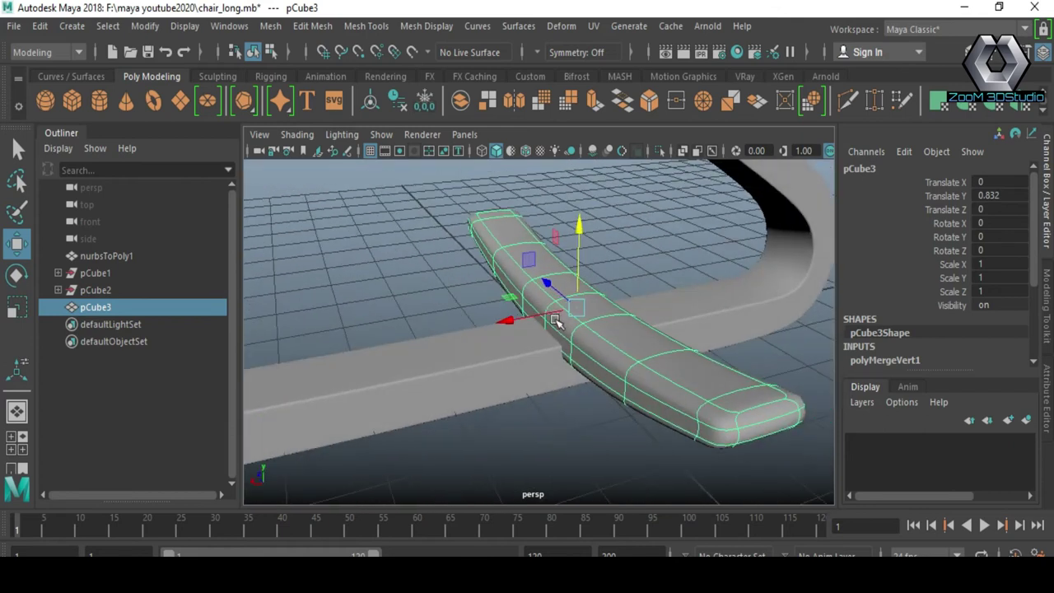
- Duplicate the slat as pCube4, put pCube3 on a hidden layer1, and select the copy
key(ctrl+d)
click(1025, 420)
click(859, 446)
mouse_move(593, 272)
alt+mouse_down()
mouse_move(555, 329)
mouse_move(560, 388)
alt+mouse_up()
drag(569, 234, 573, 272)
click(434, 306)
mouse_move(434, 306)
alt+mouse_down()
mouse_move(555, 404)
mouse_move(631, 369)
mouse_move(483, 307)
mouse_move(536, 330)
mouse_move(647, 330)
mouse_move(527, 349)
mouse_move(596, 317)
mouse_move(546, 359)
alt+mouse_up()
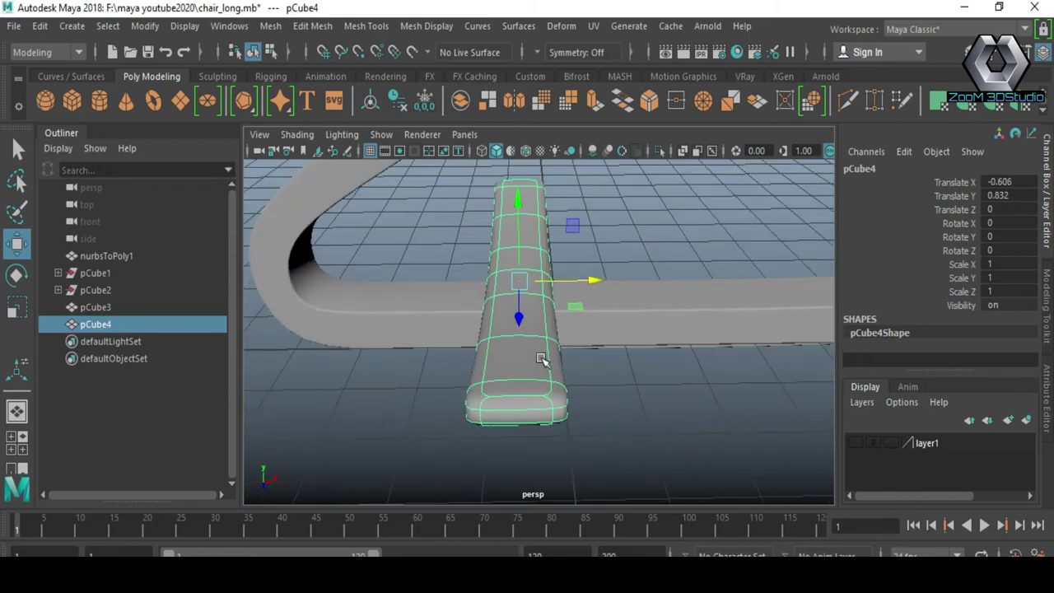
- Reshape pCube4 into a thinner, taller slat and shift it left along X
key(r)
drag(584, 282, 532, 285)
mouse_move(532, 285)
alt+mouse_down()
mouse_move(586, 299)
mouse_move(434, 260)
mouse_move(443, 257)
mouse_move(482, 426)
mouse_move(453, 348)
mouse_move(436, 341)
mouse_move(565, 337)
mouse_move(552, 363)
mouse_move(568, 367)
mouse_move(537, 368)
alt+mouse_up()
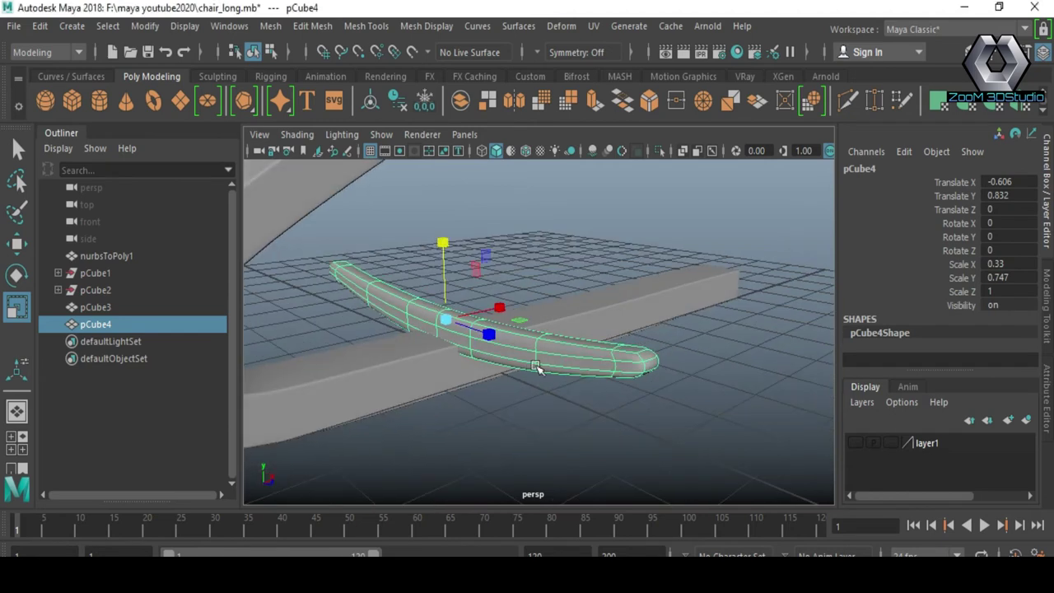
key(w)
mouse_move(499, 304)
mouse_down()
mouse_move(461, 311)
mouse_move(532, 377)
mouse_move(494, 377)
mouse_move(546, 404)
mouse_move(593, 381)
mouse_move(400, 348)
mouse_move(428, 346)
mouse_up()
key(r)
mouse_move(409, 262)
mouse_down()
mouse_move(409, 245)
mouse_move(370, 346)
mouse_move(428, 354)
mouse_up()
drag(541, 264, 522, 259)
mouse_move(522, 258)
alt+mouse_down()
mouse_move(494, 358)
mouse_move(538, 337)
mouse_move(532, 344)
mouse_move(430, 236)
mouse_move(473, 395)
mouse_move(410, 393)
mouse_move(468, 331)
mouse_move(471, 352)
alt+mouse_up()
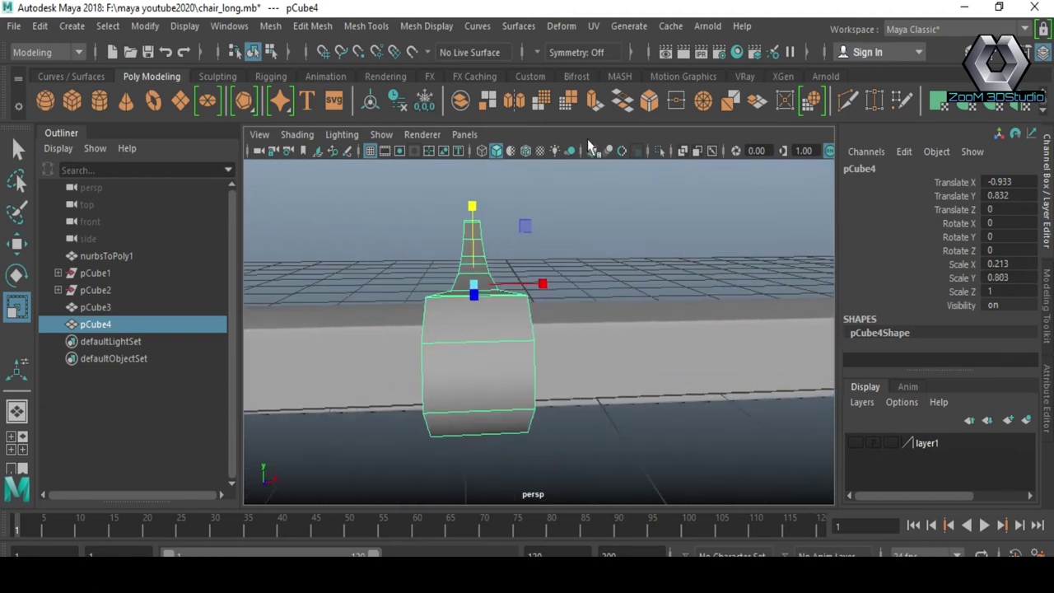
- Insert two edge loops across the slat
shift+right_drag(465, 256, 336, 243)
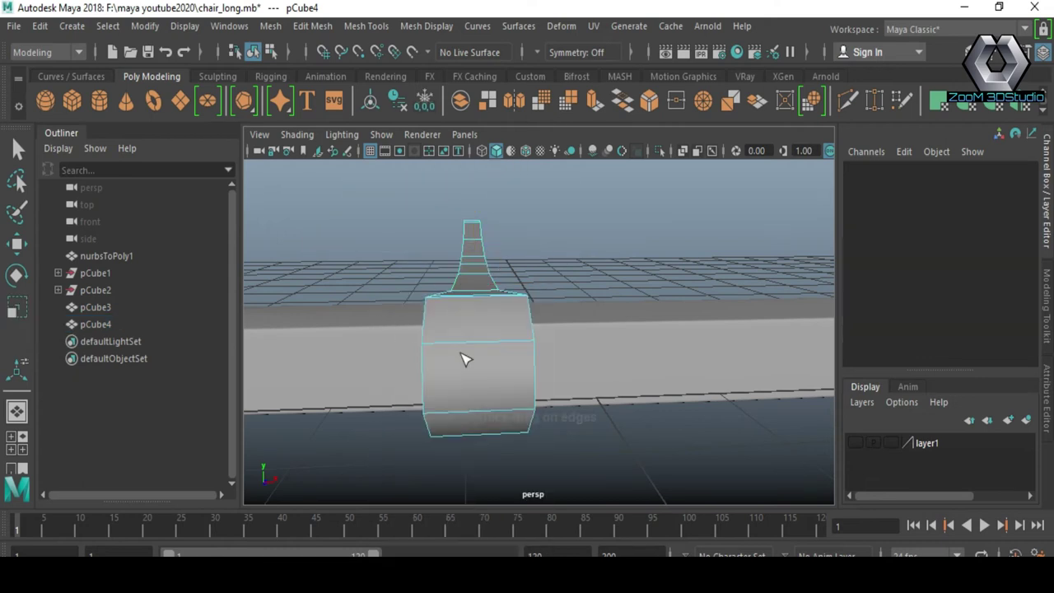
click(428, 352)
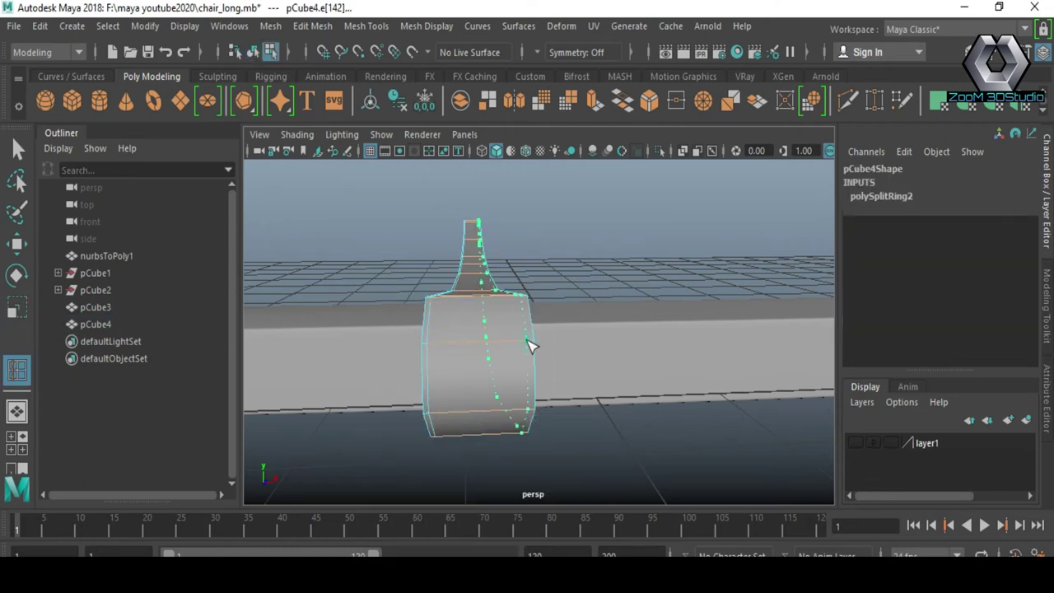
click(534, 350)
alt+drag(534, 350, 490, 367)
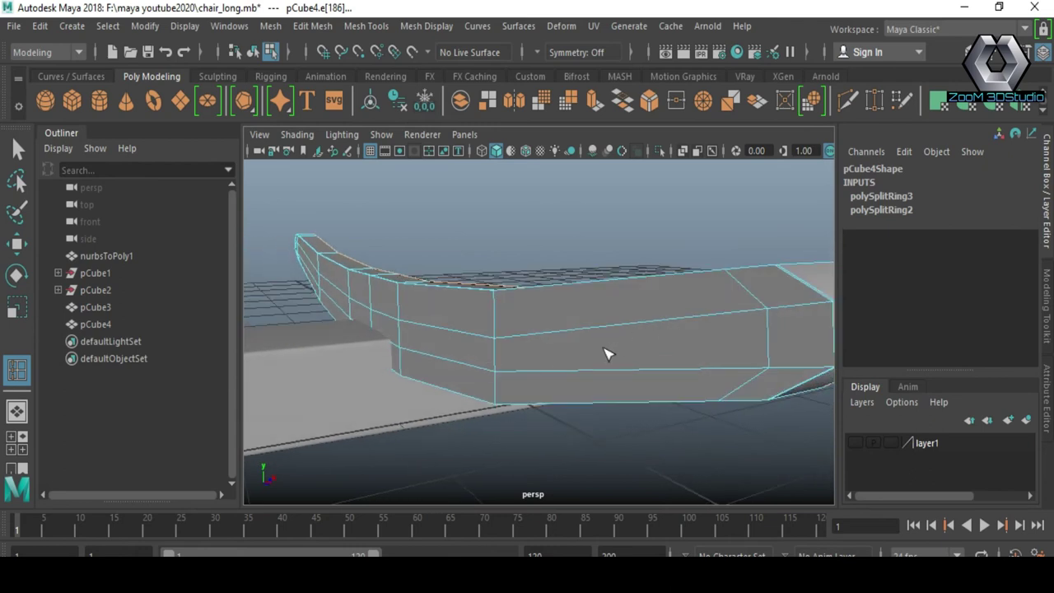
key(q)
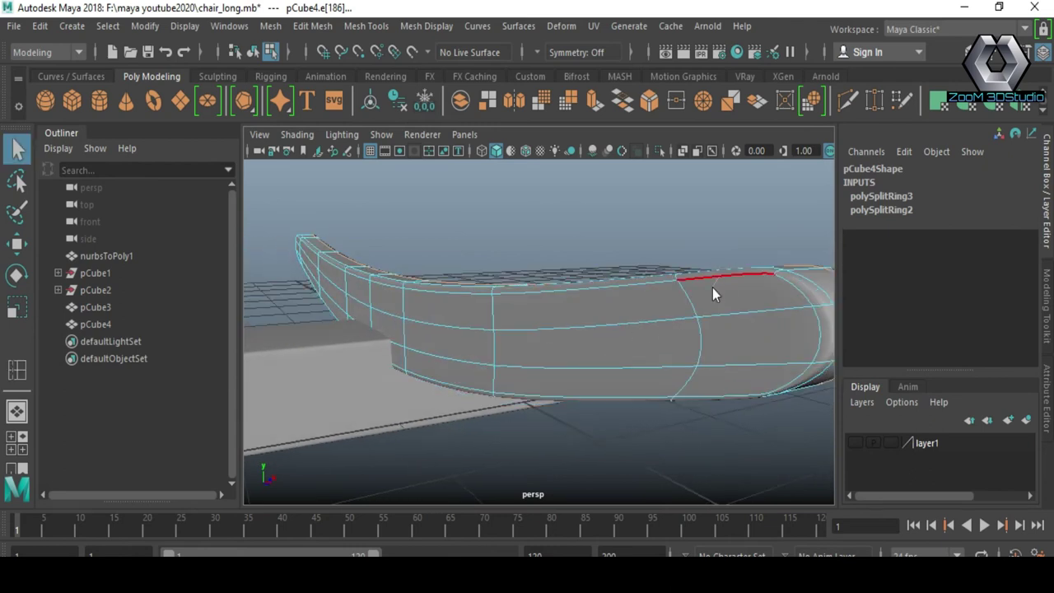
- Narrow the slat pCube4 further to Scale X 0.174
right_drag(713, 288, 648, 214)
click(648, 214)
mouse_move(648, 215)
alt+mouse_down()
mouse_move(487, 322)
mouse_move(336, 335)
mouse_move(558, 358)
mouse_move(454, 327)
mouse_move(474, 314)
mouse_move(522, 377)
mouse_move(480, 371)
mouse_move(516, 376)
alt+mouse_up()
click(516, 377)
key(r)
drag(567, 278, 558, 282)
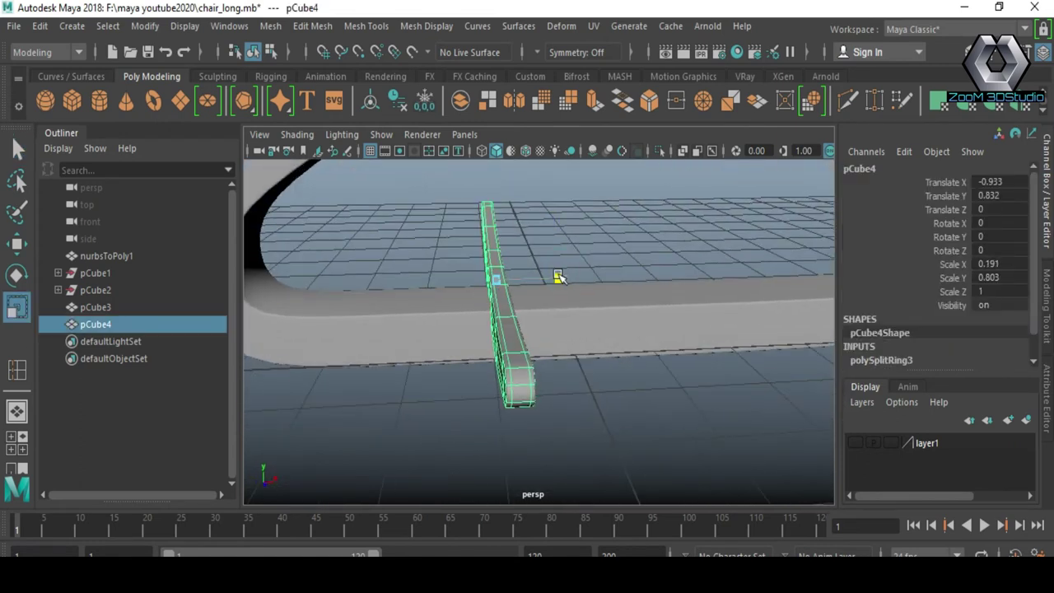
click(484, 399)
mouse_move(484, 400)
alt+mouse_down()
mouse_move(574, 392)
mouse_move(565, 360)
mouse_move(433, 358)
mouse_move(462, 396)
alt+mouse_up()
click(513, 360)
- In front view, move the slat to Translate X -1.983, Y 3.692 above the frame curve
key(space)
scroll(661, 327, down, 3)
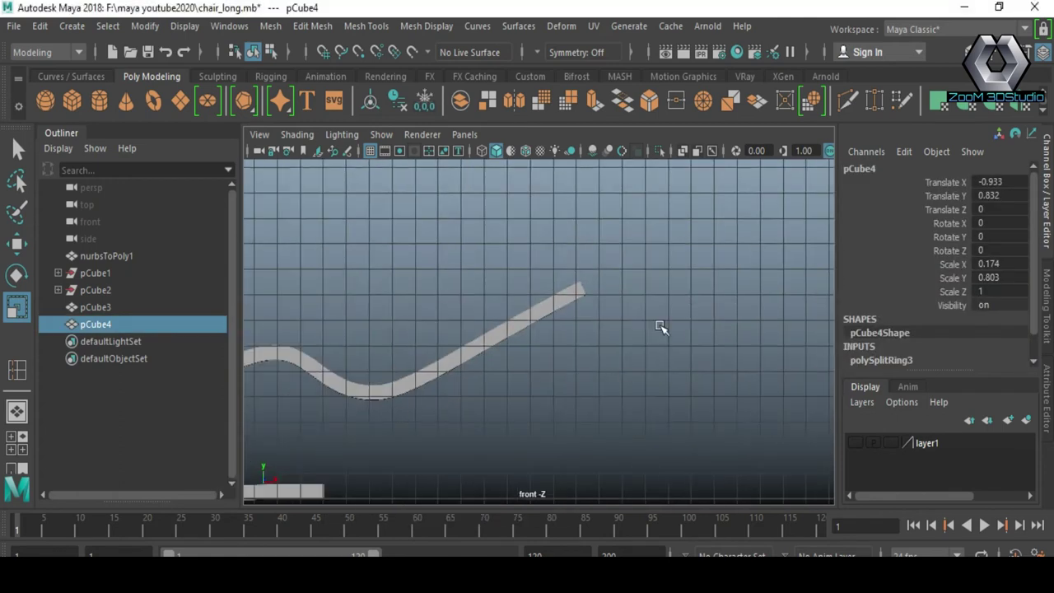
scroll(421, 386, up, 3)
scroll(505, 449, up, 2)
key(w)
drag(548, 397, 502, 397)
drag(424, 320, 412, 231)
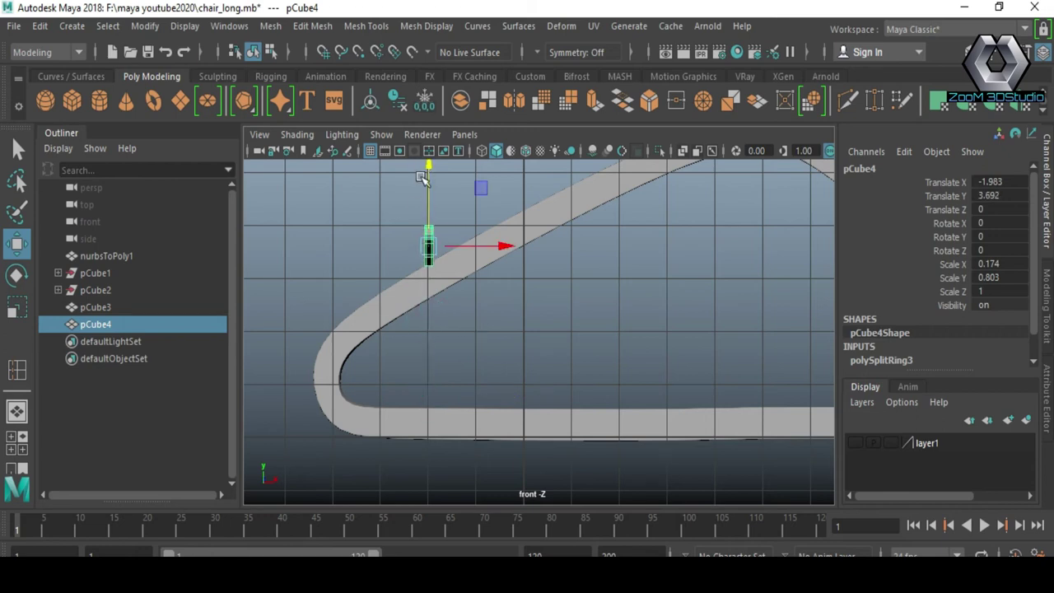
alt+middle_drag(422, 180, 494, 395)
scroll(442, 381, up, 4)
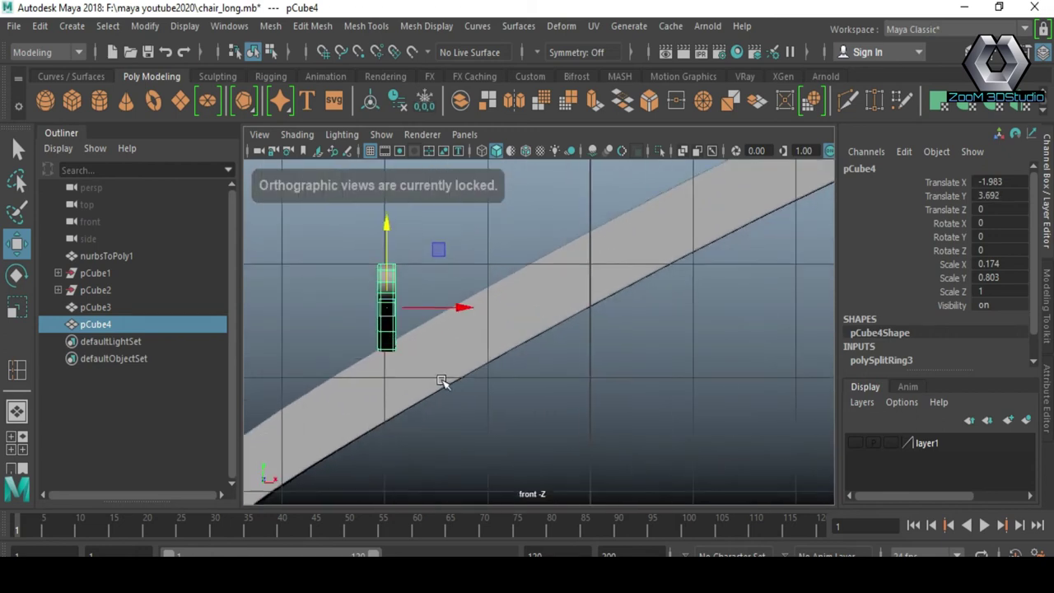
key(a)
scroll(501, 404, up, 5)
click(431, 407)
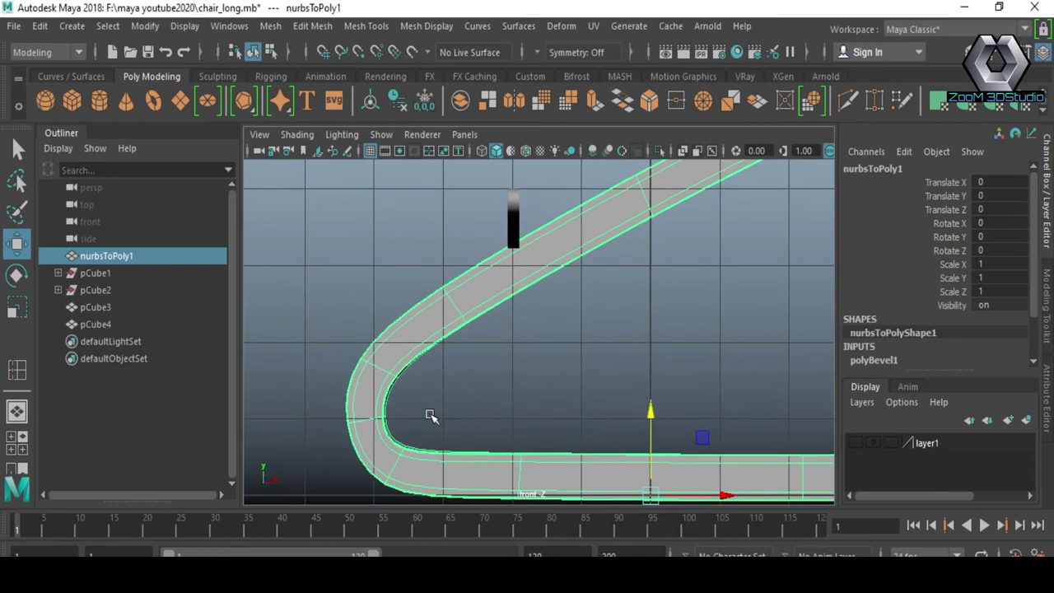
- Inspect the frame's corner vertices with smooth preview, then reselect the whole frame mesh
scroll(440, 407, down, 5)
scroll(445, 395, up, 3)
scroll(469, 357, up, 2)
mouse_move(469, 357)
right_down()
mouse_move(426, 165)
mouse_move(396, 145)
right_up()
drag(395, 282, 465, 348)
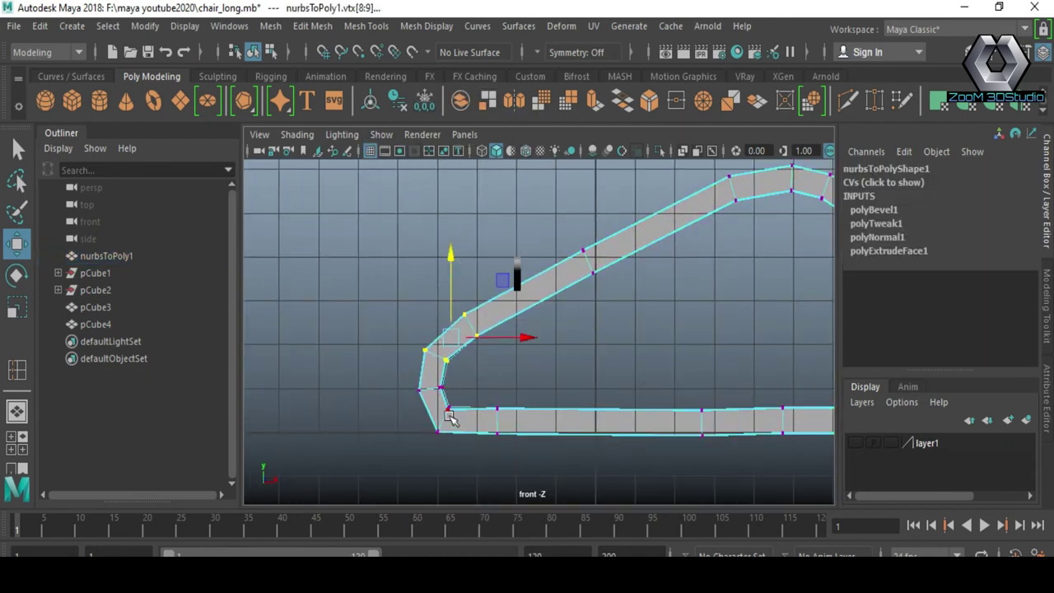
alt+middle_drag(450, 418, 489, 407)
scroll(389, 422, up, 2)
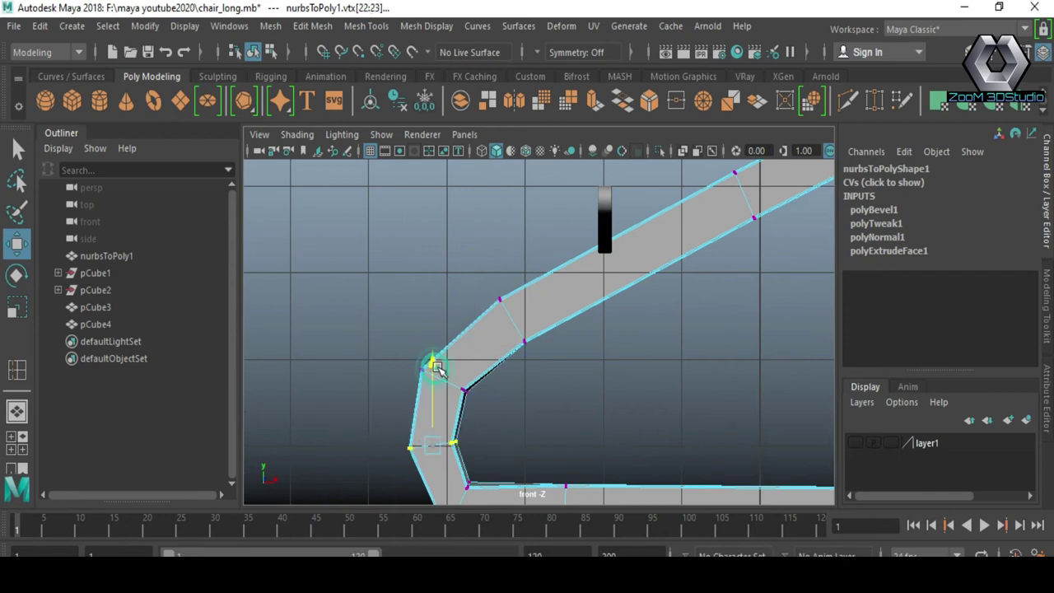
key(3)
mouse_move(427, 401)
mouse_down()
mouse_move(498, 434)
mouse_move(509, 460)
mouse_up()
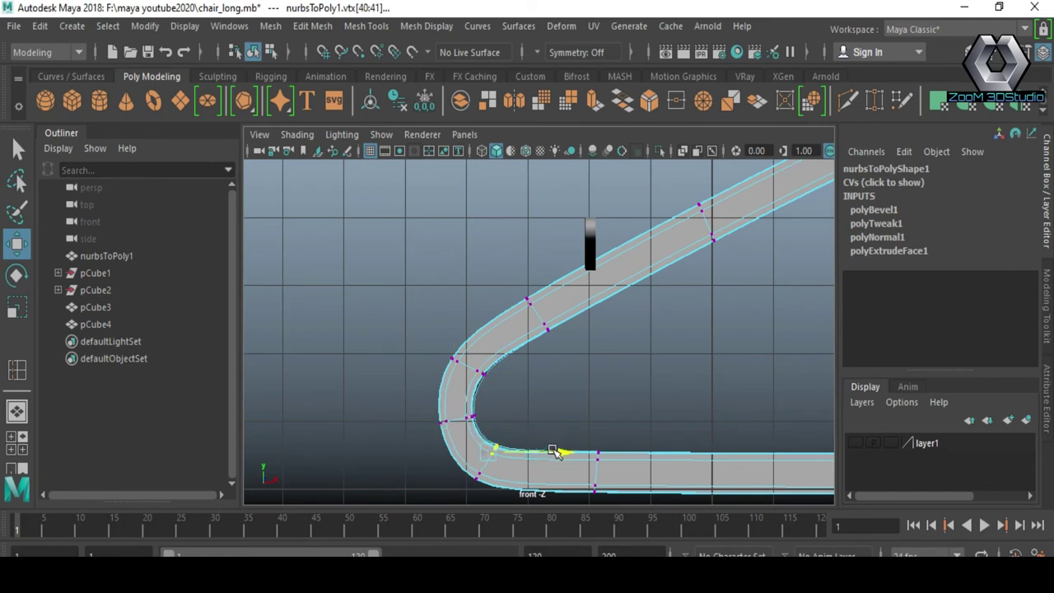
right_drag(536, 148, 614, 119)
- Scale the curved frame to about 0.83 in X and 0.92 in Z, then reselect pCube4
scroll(555, 334, down, 3)
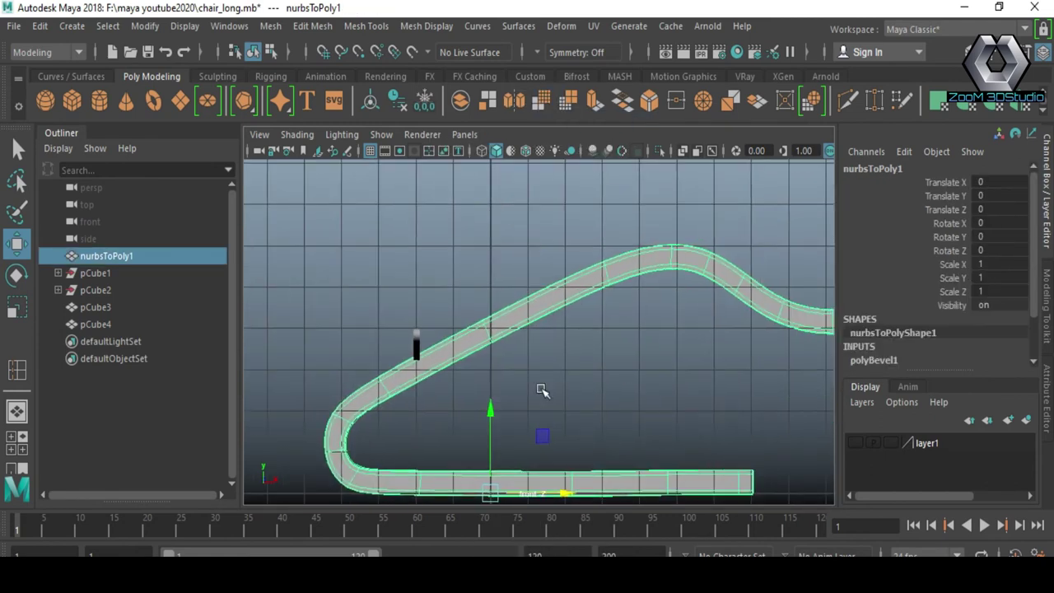
scroll(542, 390, down, 3)
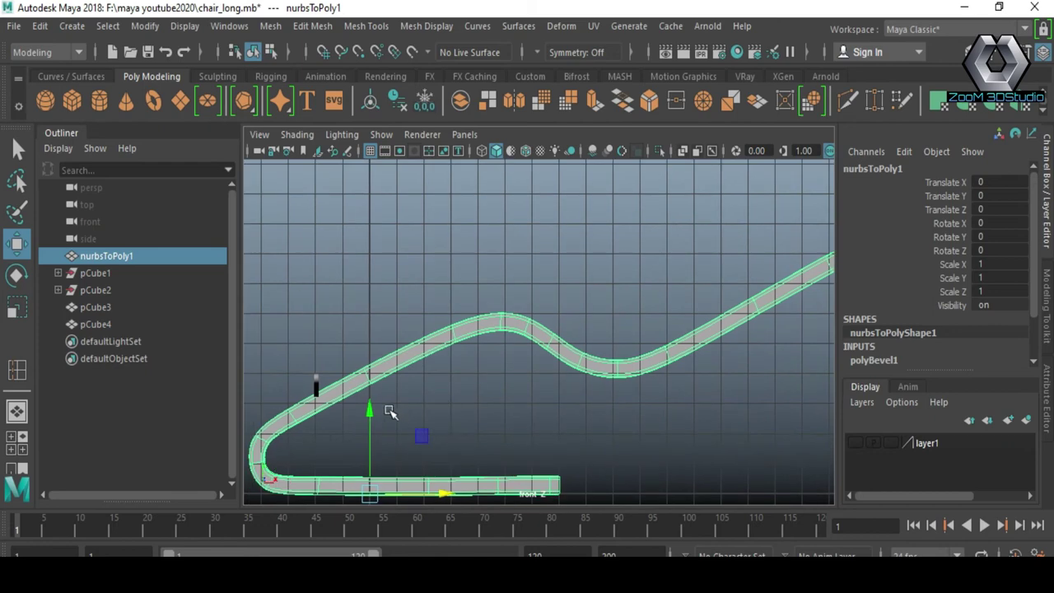
key(space)
mouse_move(607, 301)
mouse_down()
mouse_move(607, 247)
mouse_move(565, 395)
mouse_move(392, 407)
mouse_move(419, 299)
mouse_move(395, 349)
mouse_move(469, 302)
mouse_move(593, 312)
mouse_move(654, 348)
mouse_move(732, 324)
mouse_move(574, 318)
mouse_move(507, 364)
mouse_move(527, 329)
mouse_up()
click(626, 329)
click(517, 272)
key(r)
drag(588, 273, 583, 273)
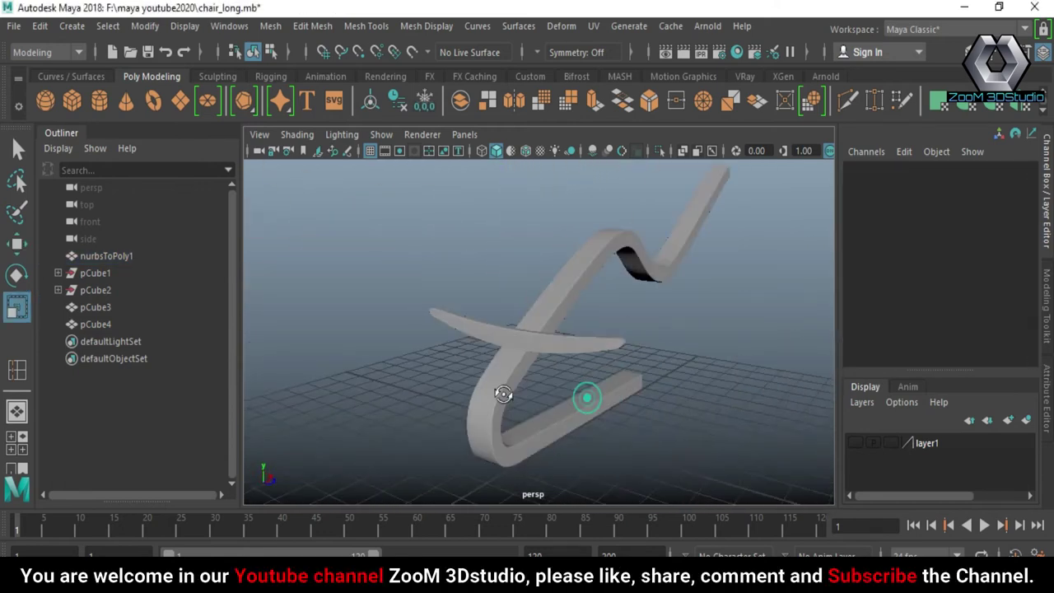
mouse_move(499, 393)
alt+mouse_down()
mouse_move(499, 322)
mouse_move(503, 370)
alt+mouse_up()
click(499, 322)
key(space)
scroll(530, 395, up, 3)
- Duplicate the slat and place the copy one step further along the frame curve
scroll(510, 401, up, 2)
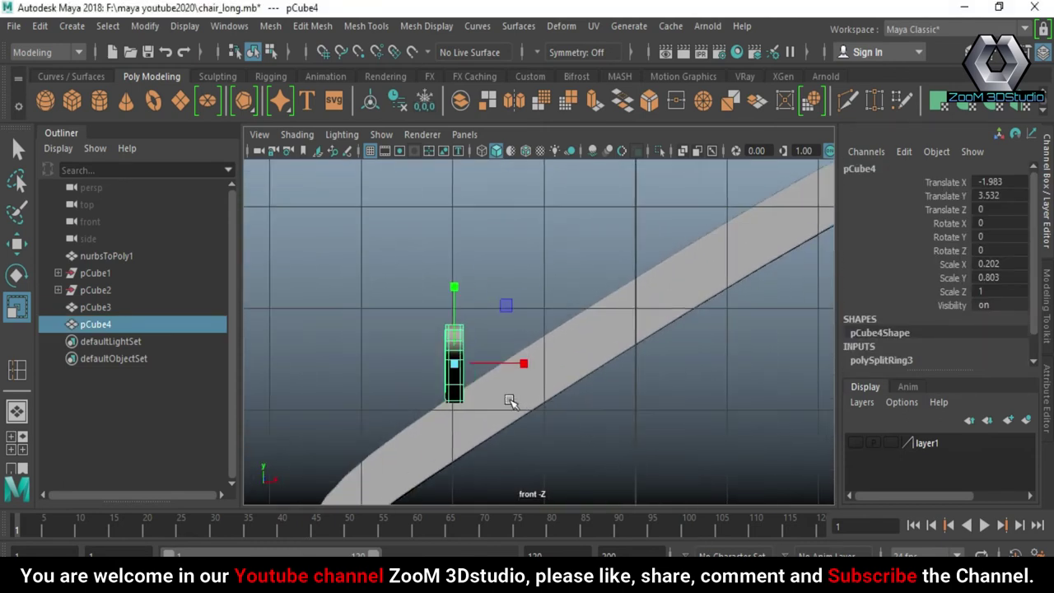
alt+middle_drag(510, 401, 441, 390)
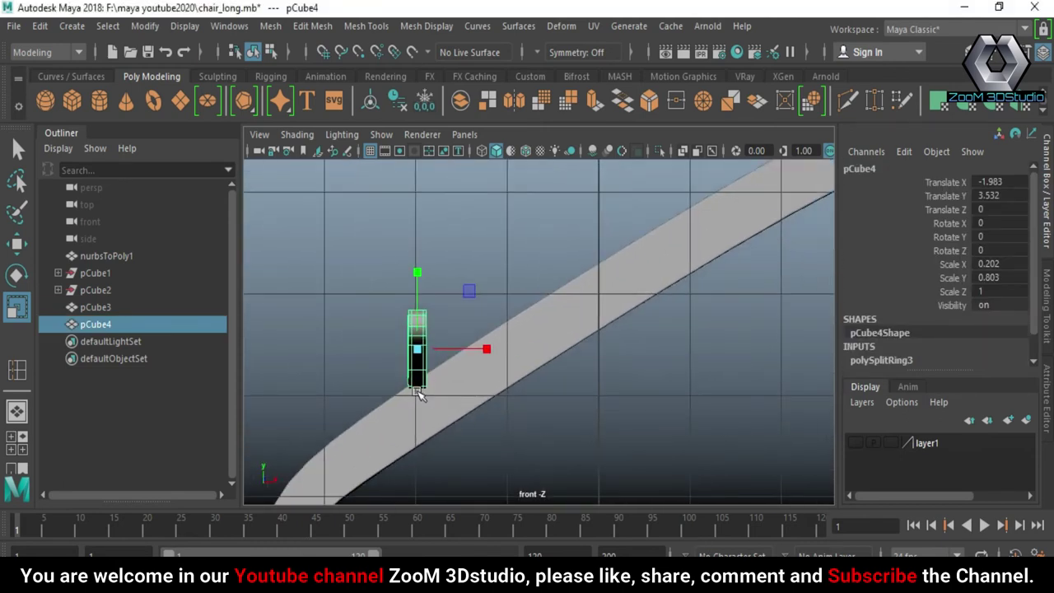
key(ctrl+d)
key(w)
drag(510, 350, 533, 350)
drag(457, 272, 456, 251)
drag(512, 329, 518, 330)
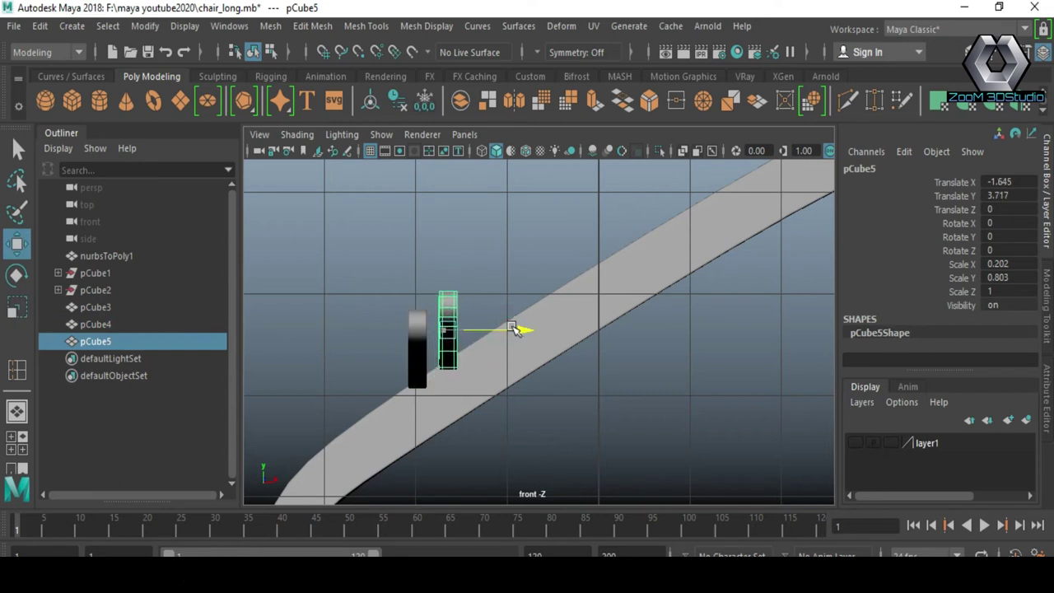
drag(449, 253, 449, 251)
- Repeat Shift+D to add stepped slat copies through pCube25 over the frame's crest
key(shift+d)
key(shift+d)
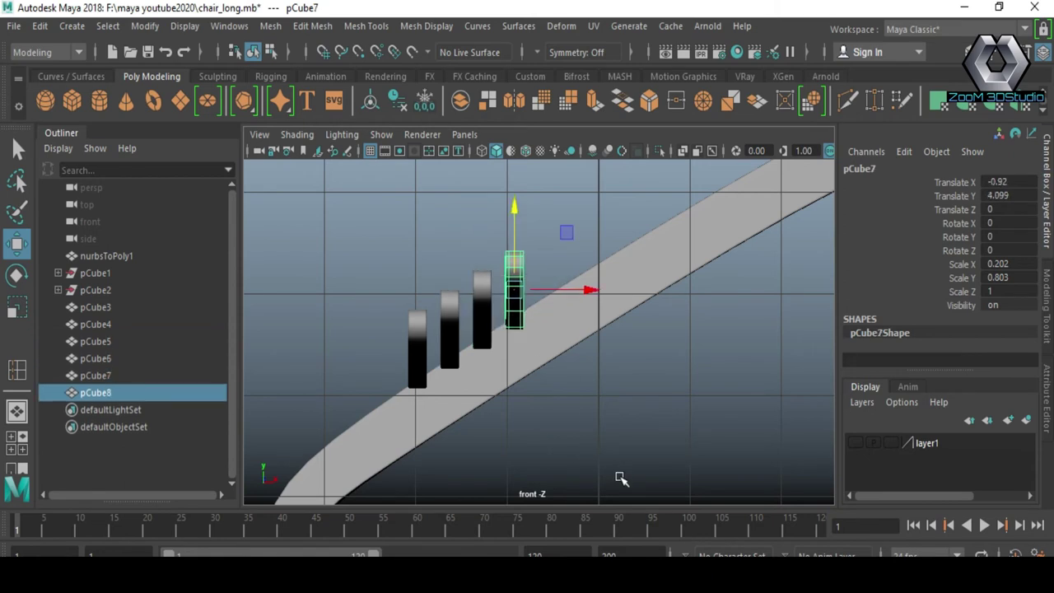
key(shift+d)
key(shift+d)
key(shift+d)
key(shift+d)
key(shift+d)
alt+right_drag(587, 372, 450, 406)
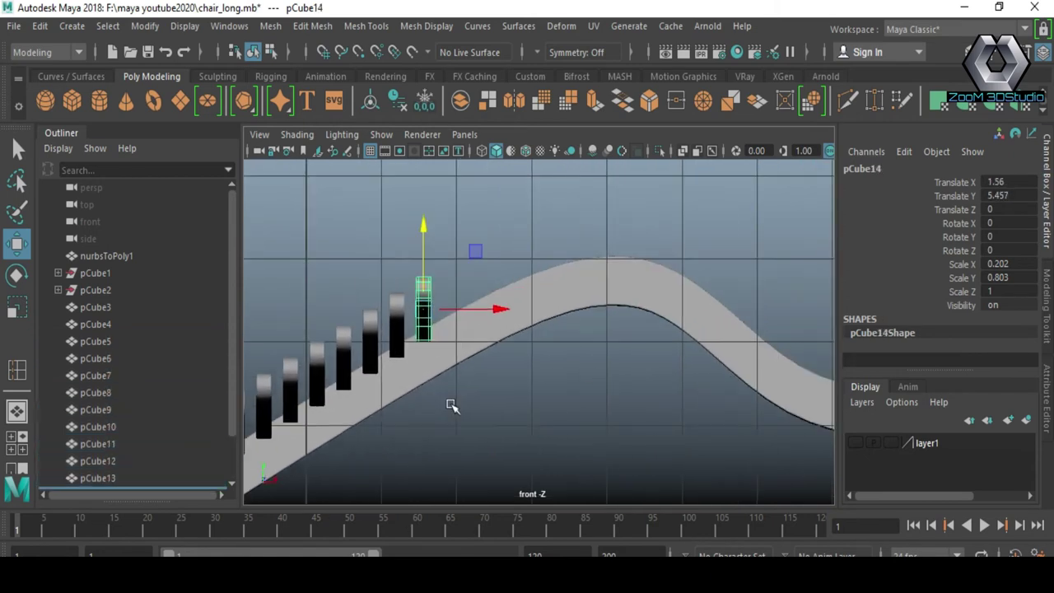
key(shift+d)
click(39, 26)
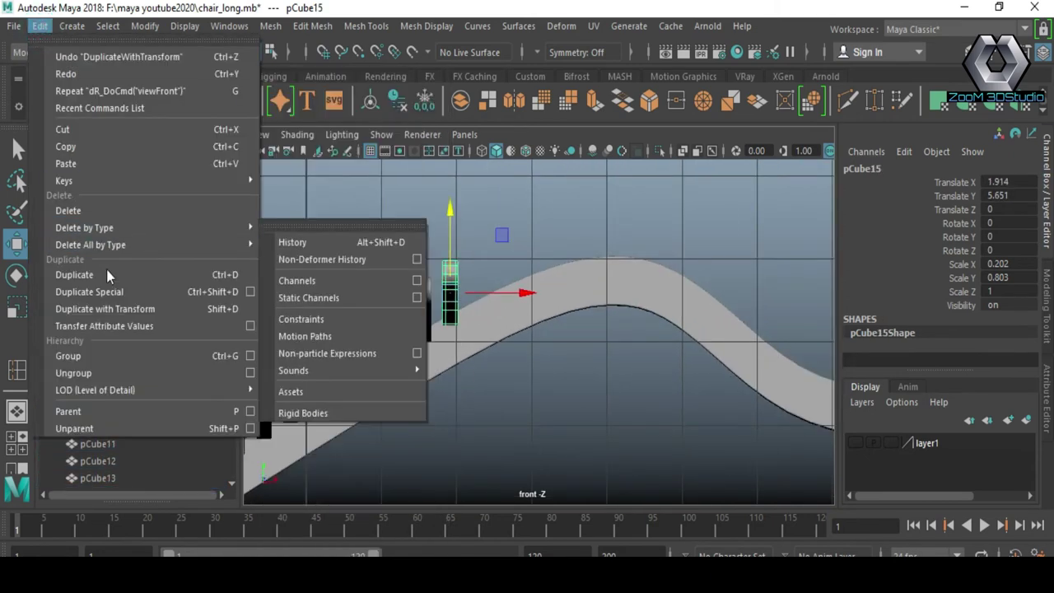
click(468, 16)
key(shift+d)
key(shift+d)
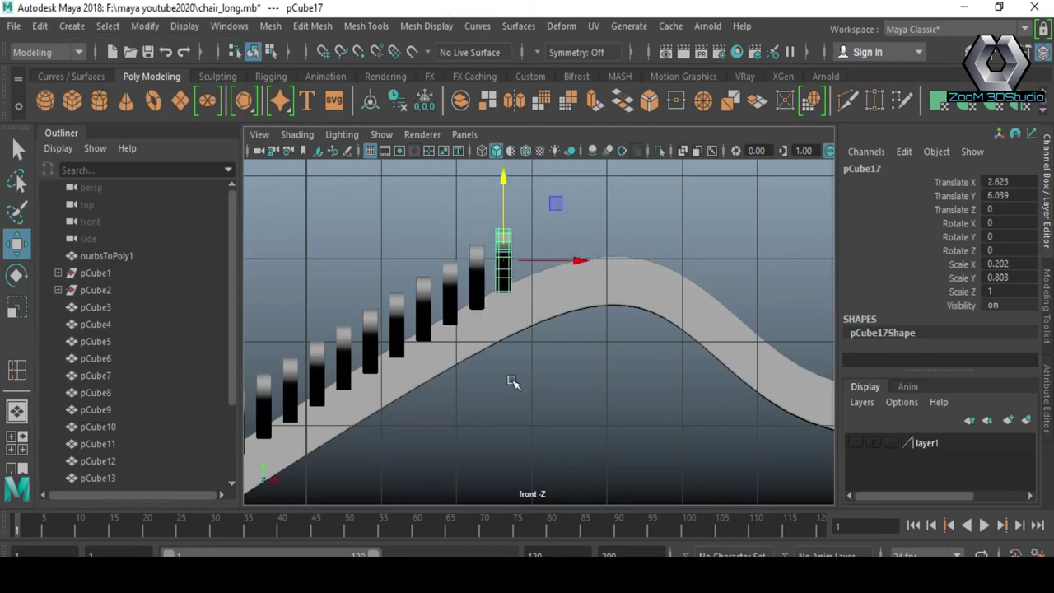
key(shift+d)
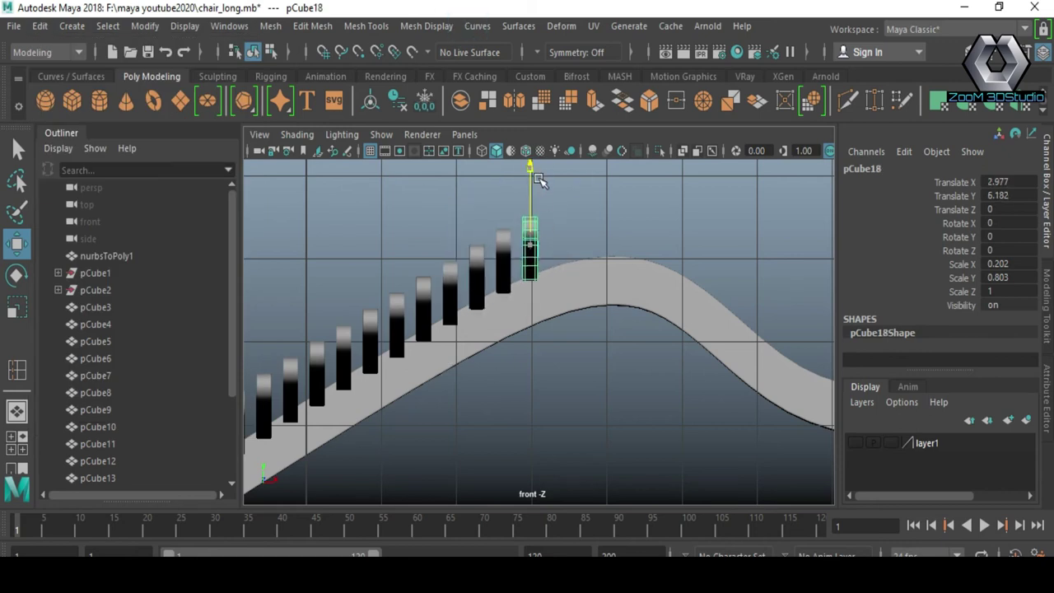
key(shift+d)
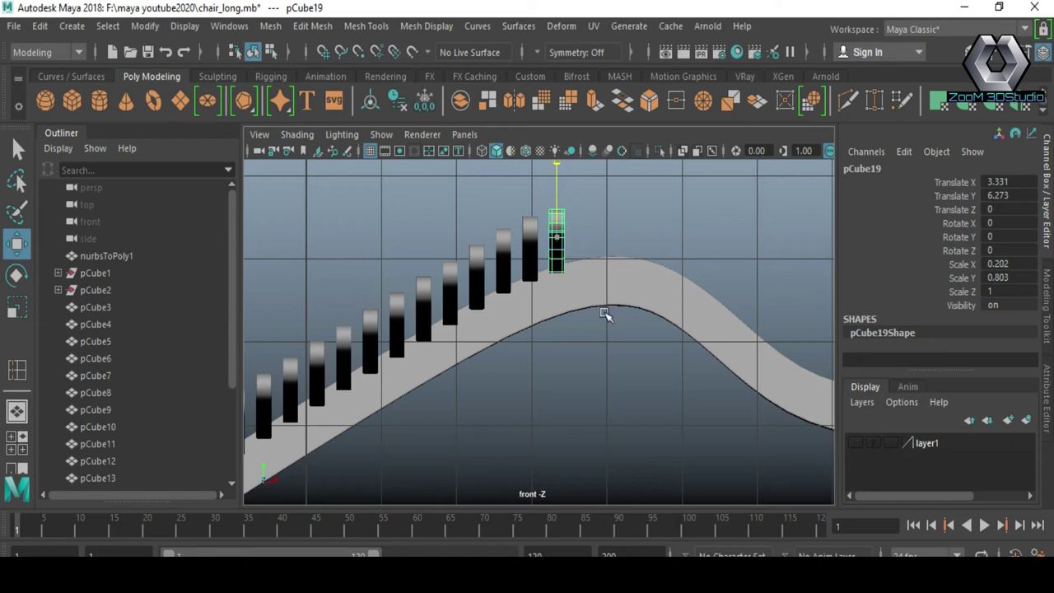
key(shift+d)
key(shift+d)
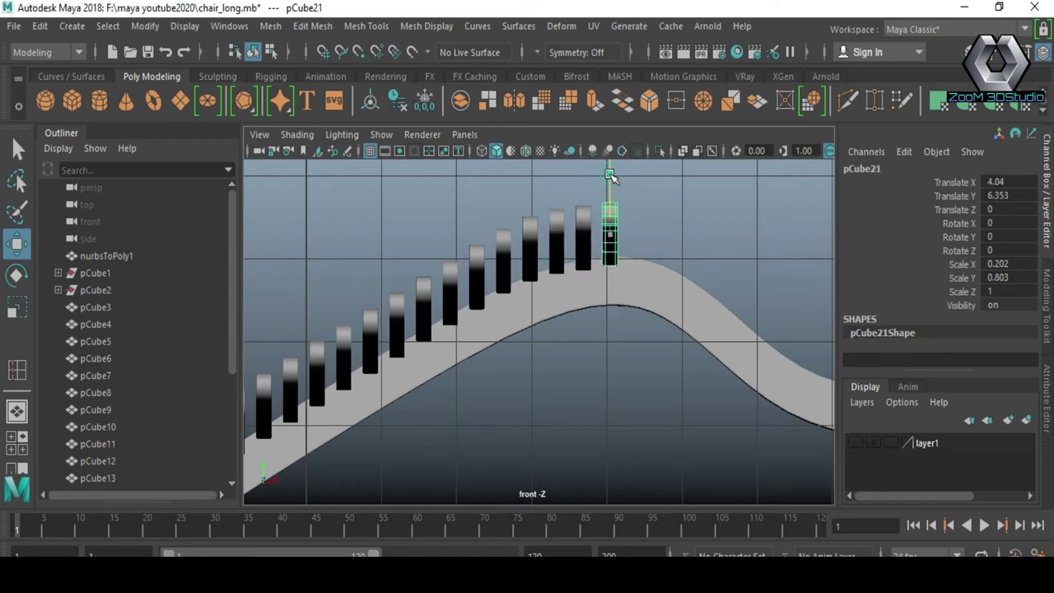
key(shift+d)
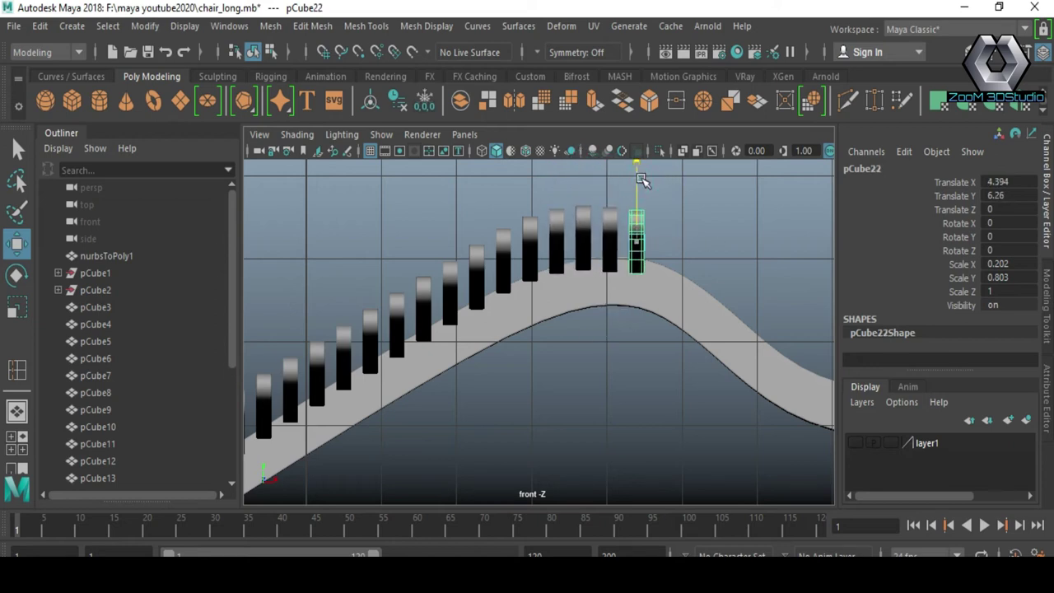
key(shift+d)
key(shift+d)
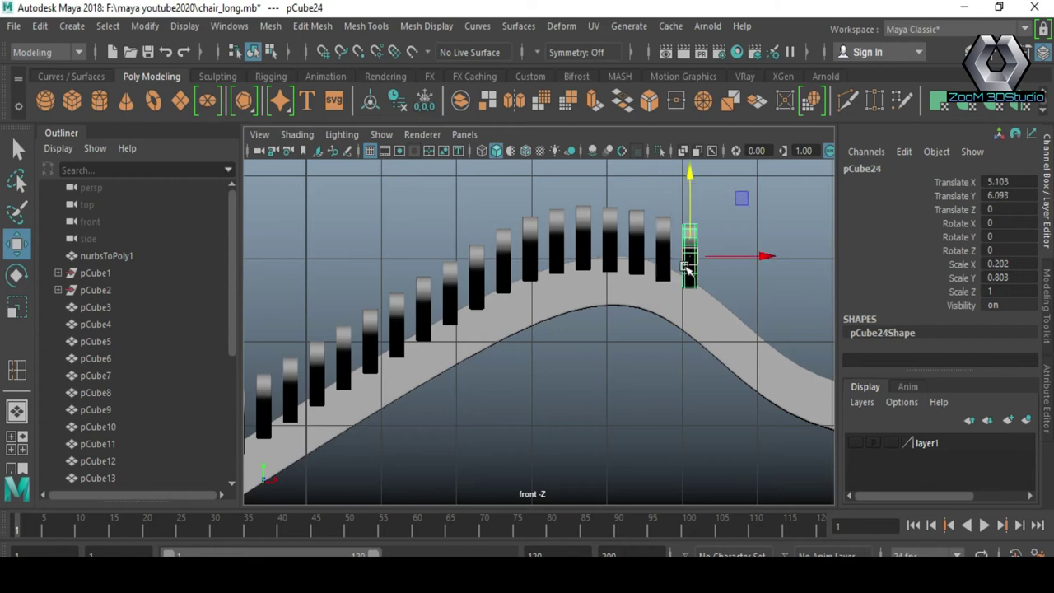
key(shift+d)
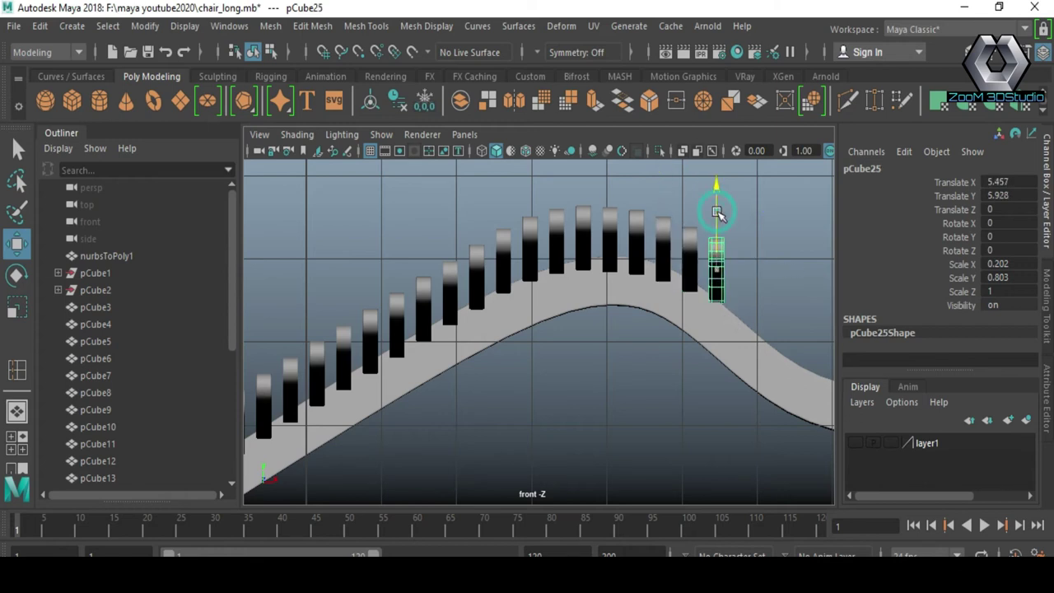
alt+middle_drag(608, 333, 428, 278)
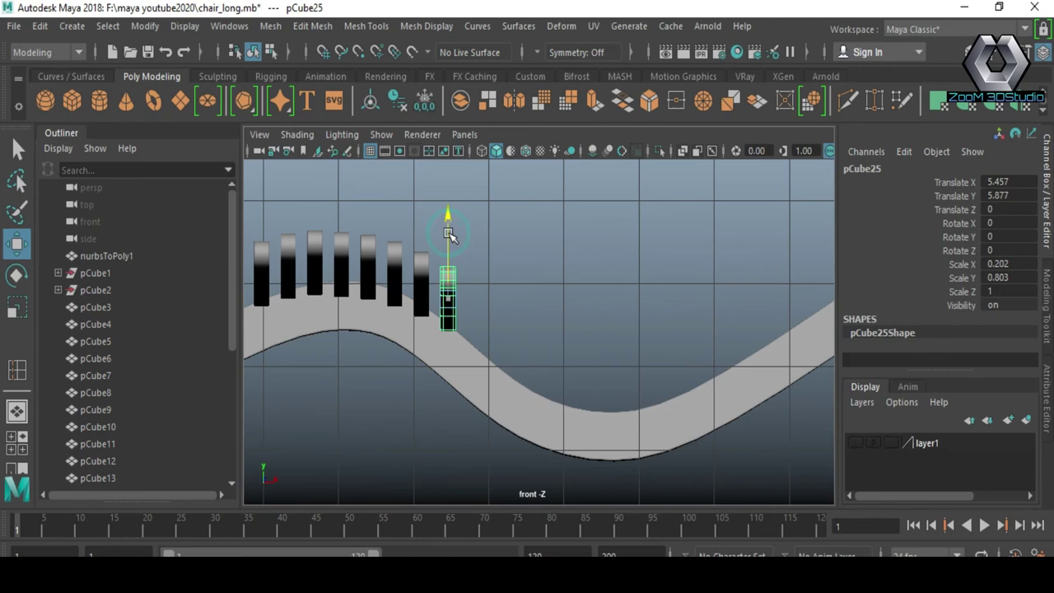
- Add eight more stepped slats down into the dip and onto the far slope
key(shift+d)
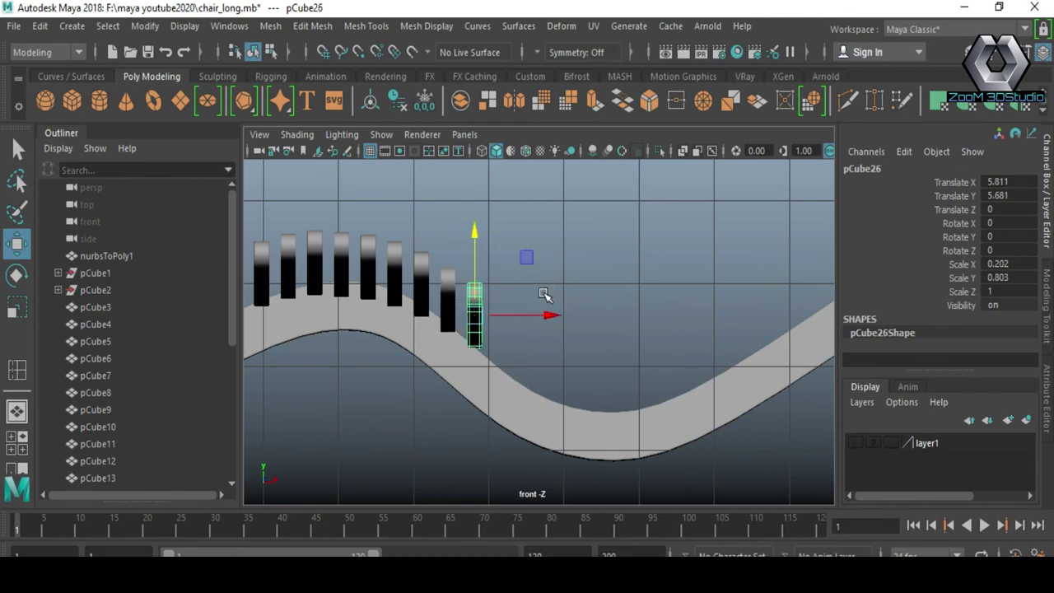
key(shift+d)
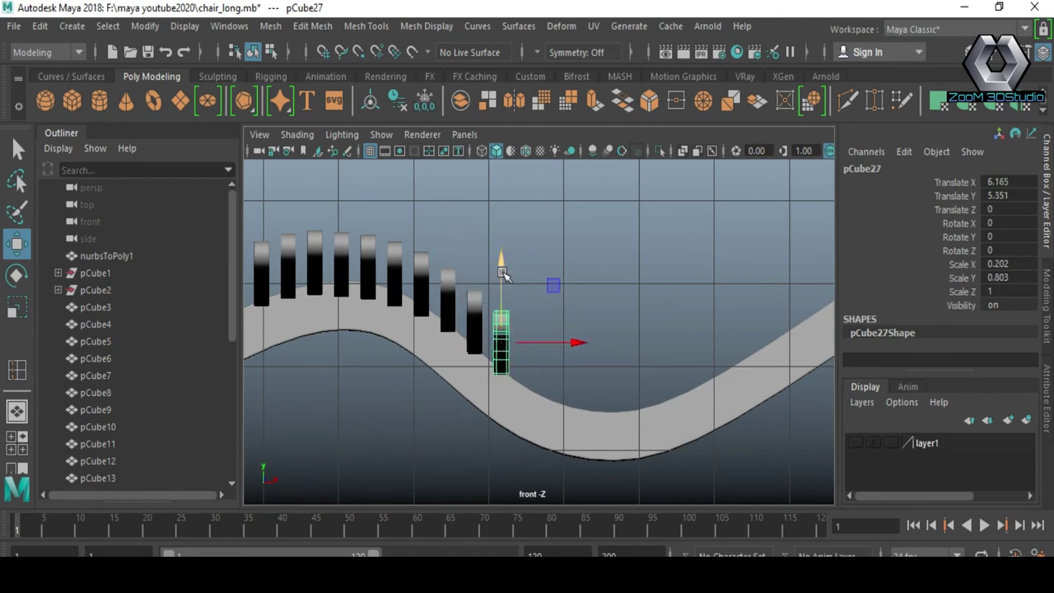
key(shift+d)
key(shift+d)
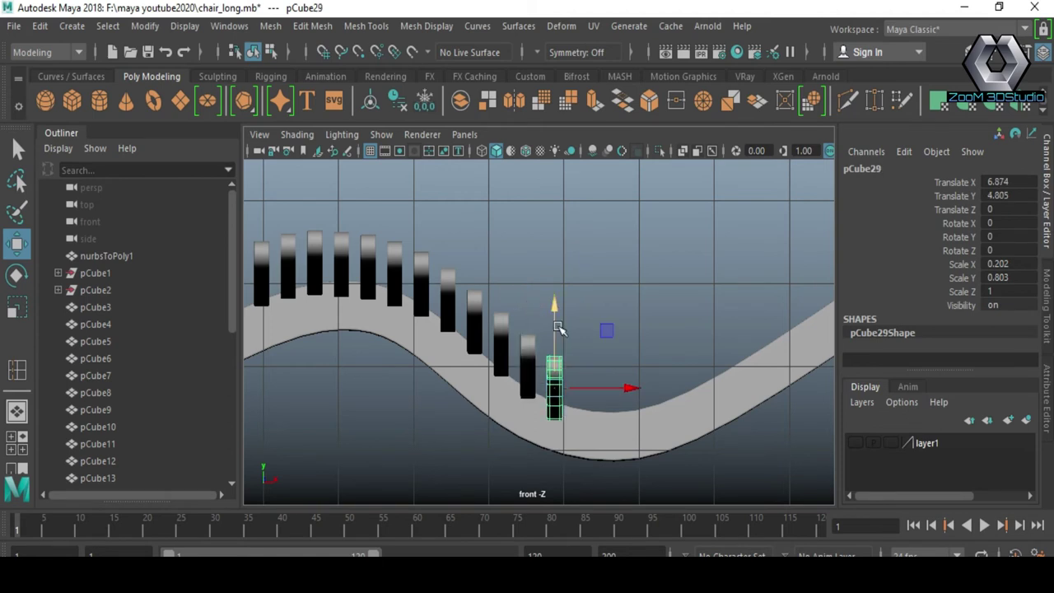
key(shift+d)
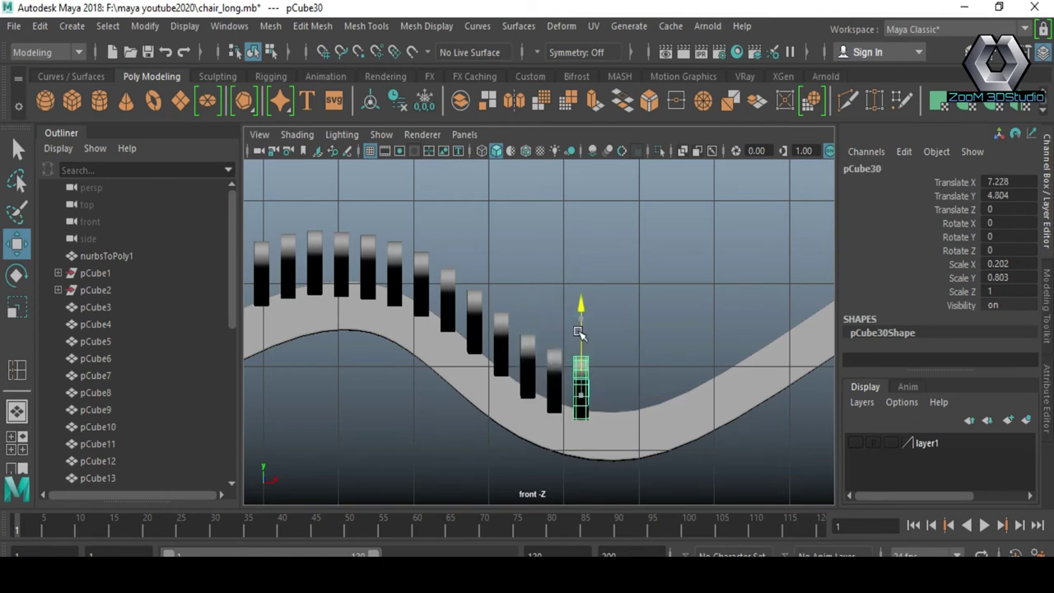
key(shift+d)
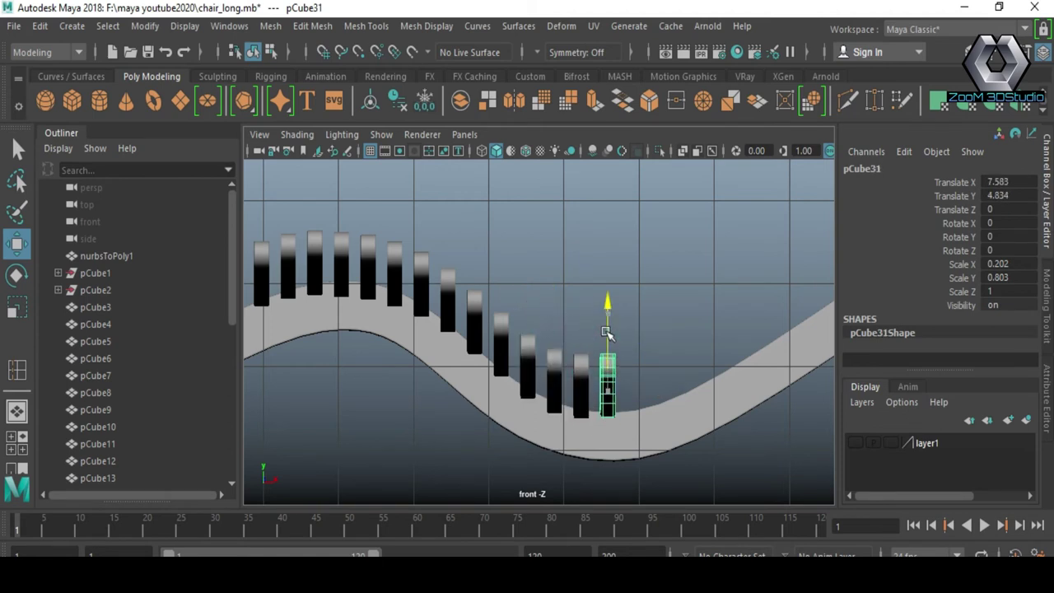
key(shift+d)
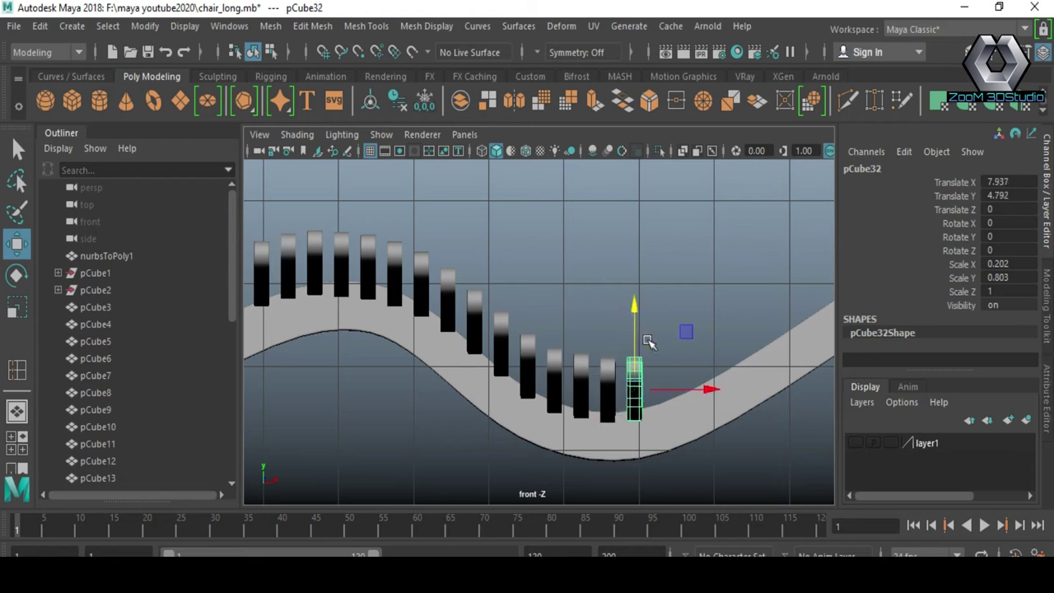
key(shift+d)
key(shift+d)
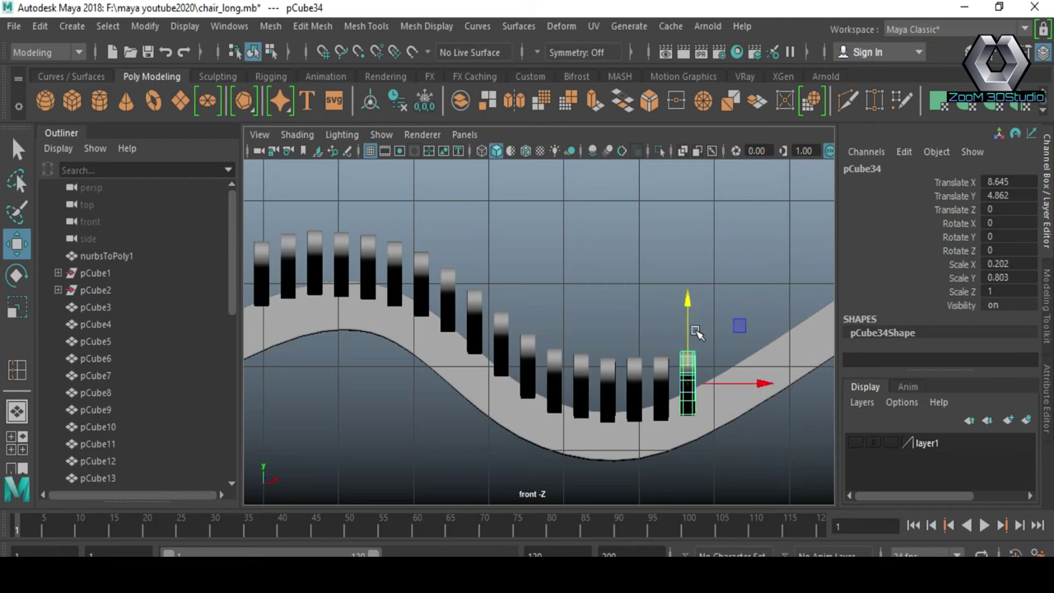
key(shift+d)
drag(713, 312, 716, 316)
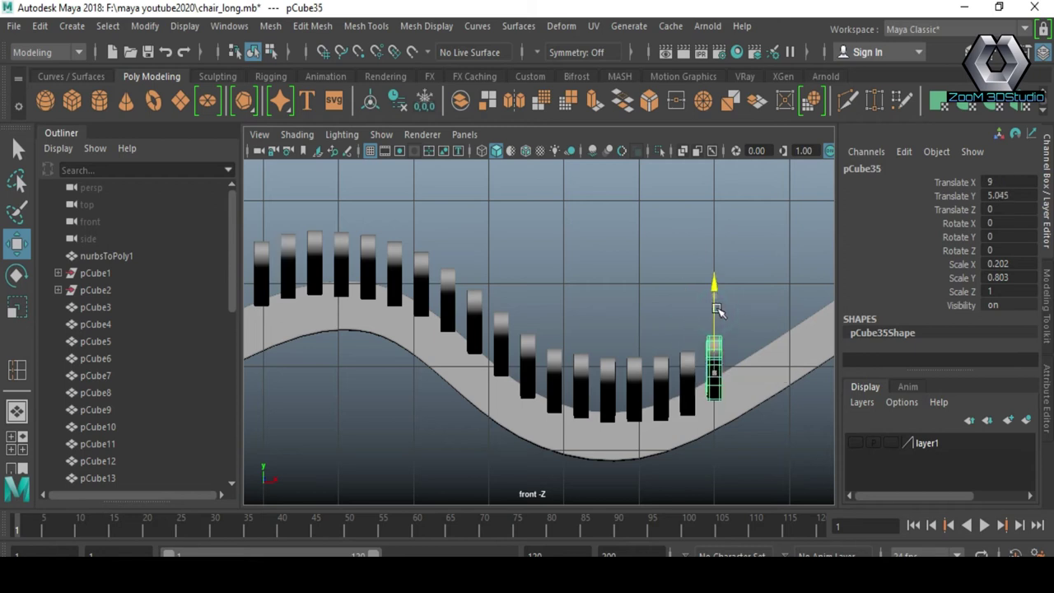
- Check slat spacing across the dip and nudge pCube36 to Translate X 9.349, Y 5.209
click(689, 373)
key(ctrl+z)
click(676, 366)
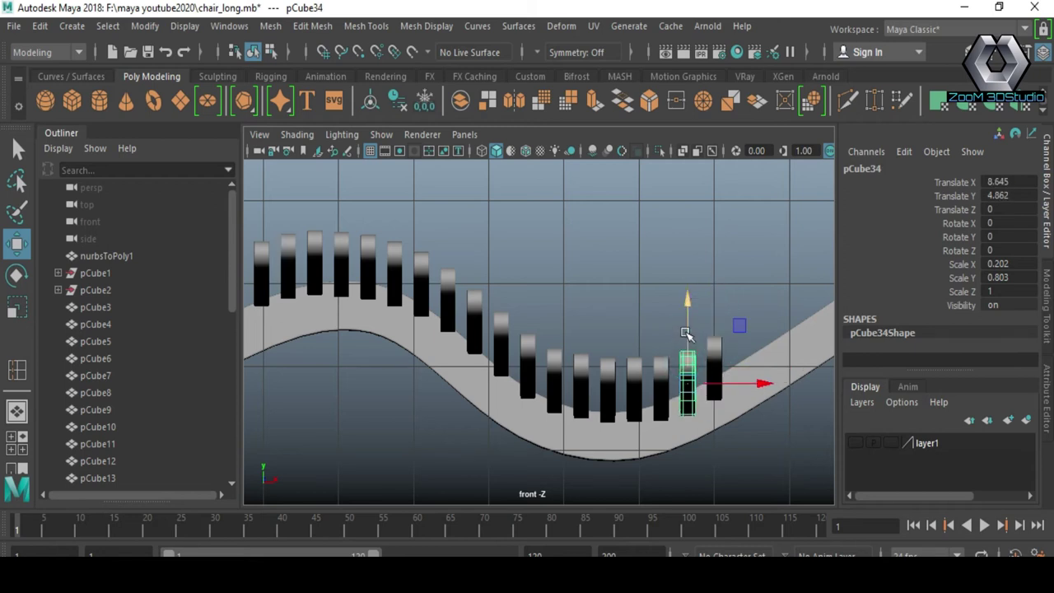
click(664, 367)
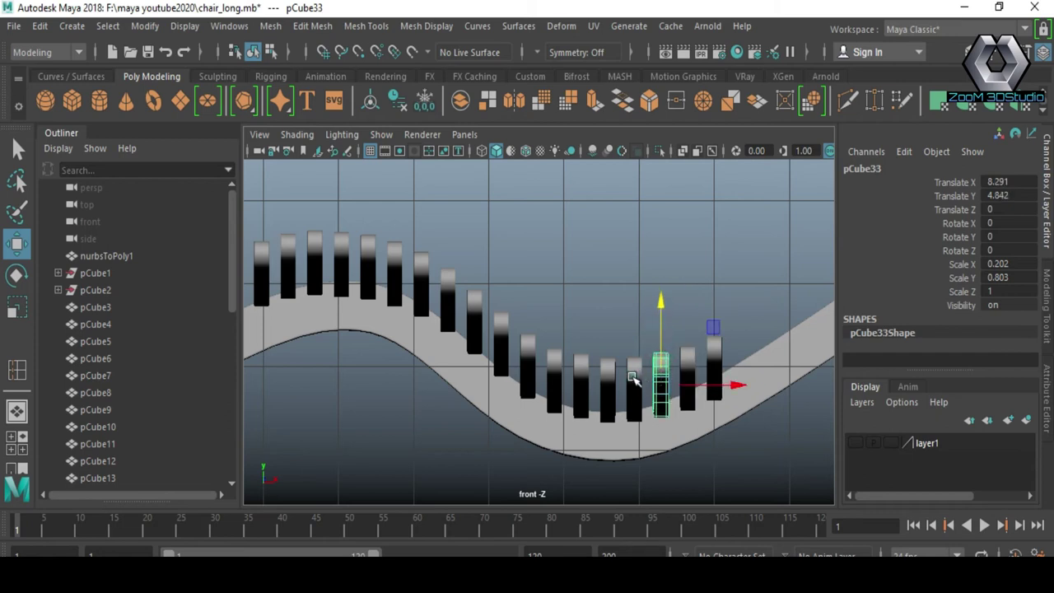
click(634, 367)
click(608, 373)
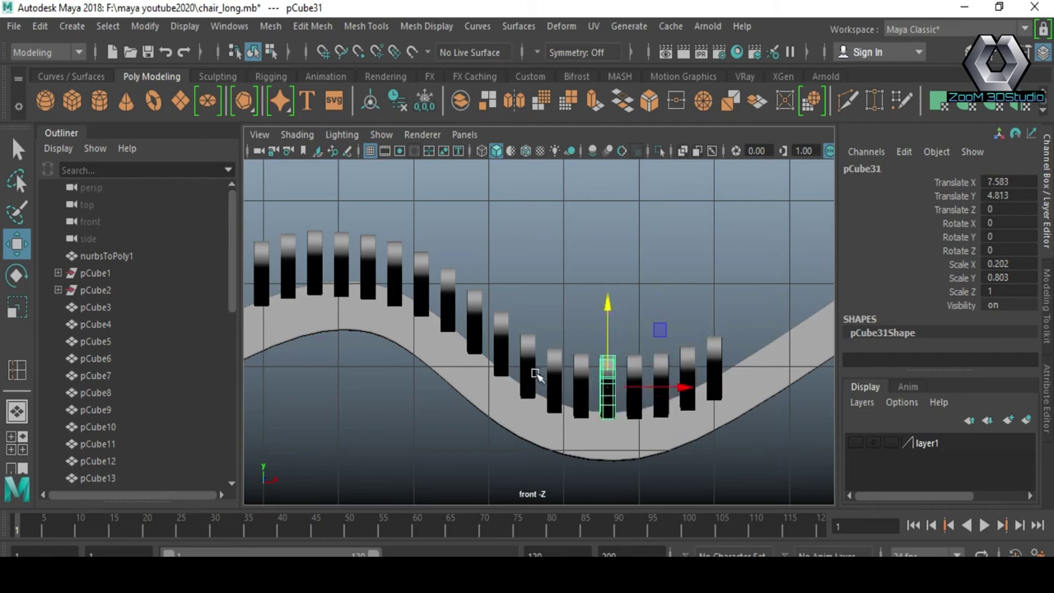
click(578, 376)
click(554, 360)
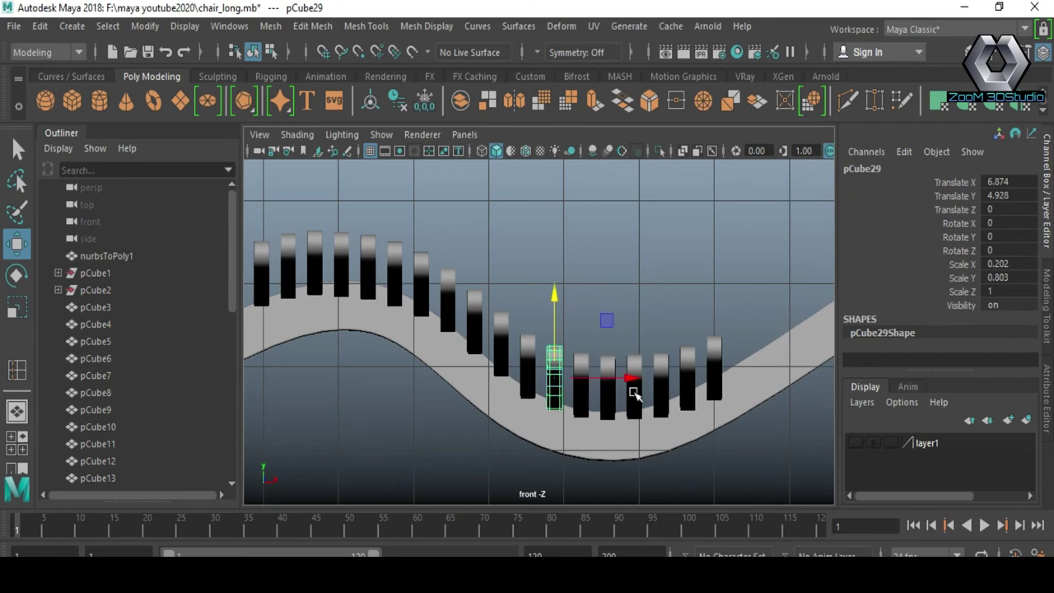
mouse_move(592, 423)
mouse_down()
mouse_move(615, 412)
mouse_move(607, 418)
mouse_up()
drag(576, 377, 576, 373)
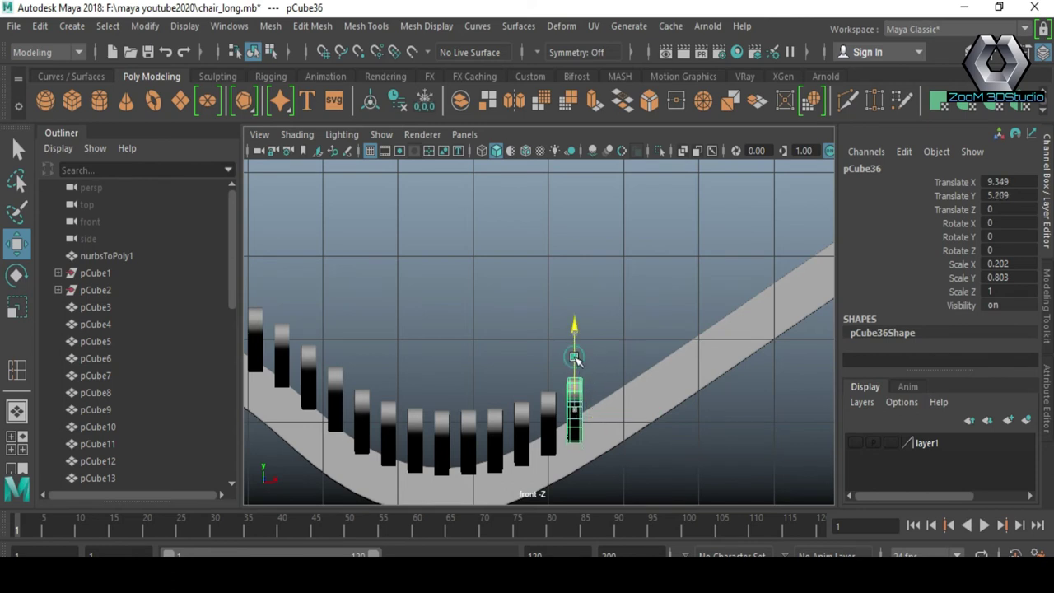
- Duplicate four more slats up the rising end and lower the top slat onto the frame
key(shift+d)
key(shift+d)
key(shift+d)
key(shift+d)
alt+middle_drag(699, 387, 513, 447)
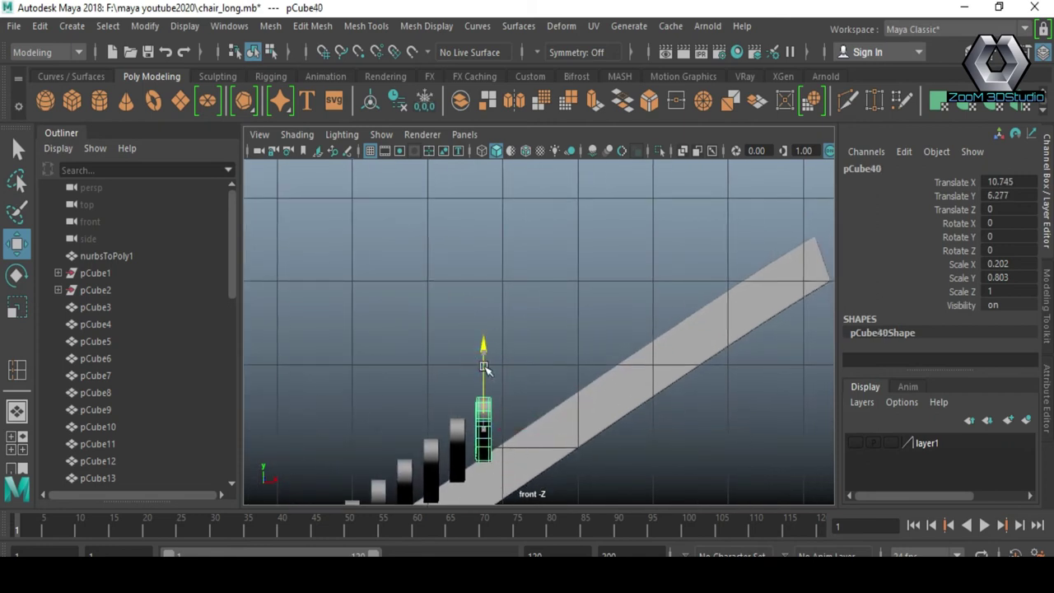
key(shift+d)
key(shift+d)
key(shift+d)
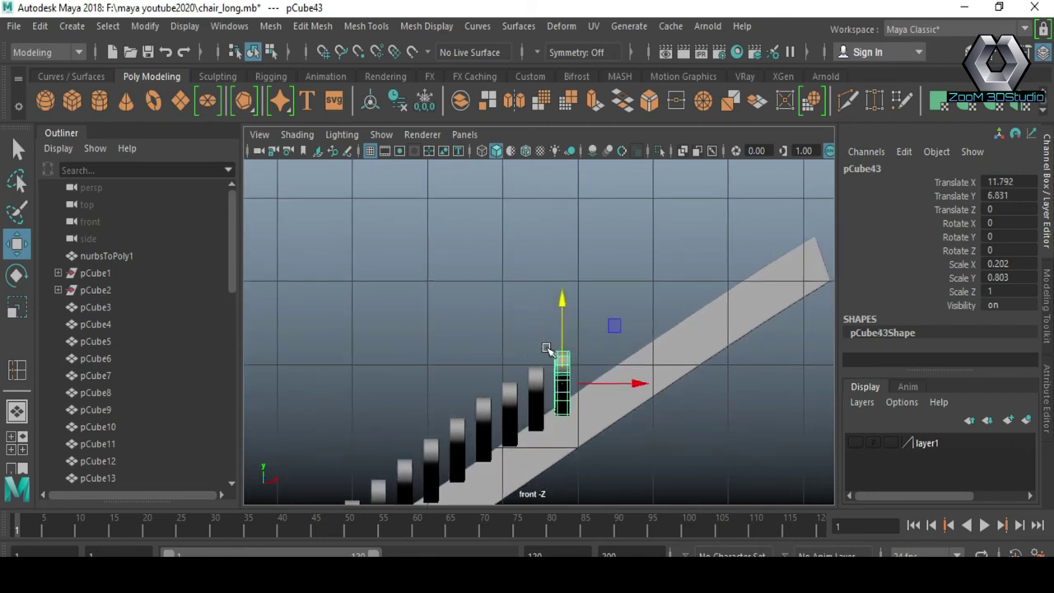
key(shift+d)
key(shift+d)
key(shift+d)
key(shift+d)
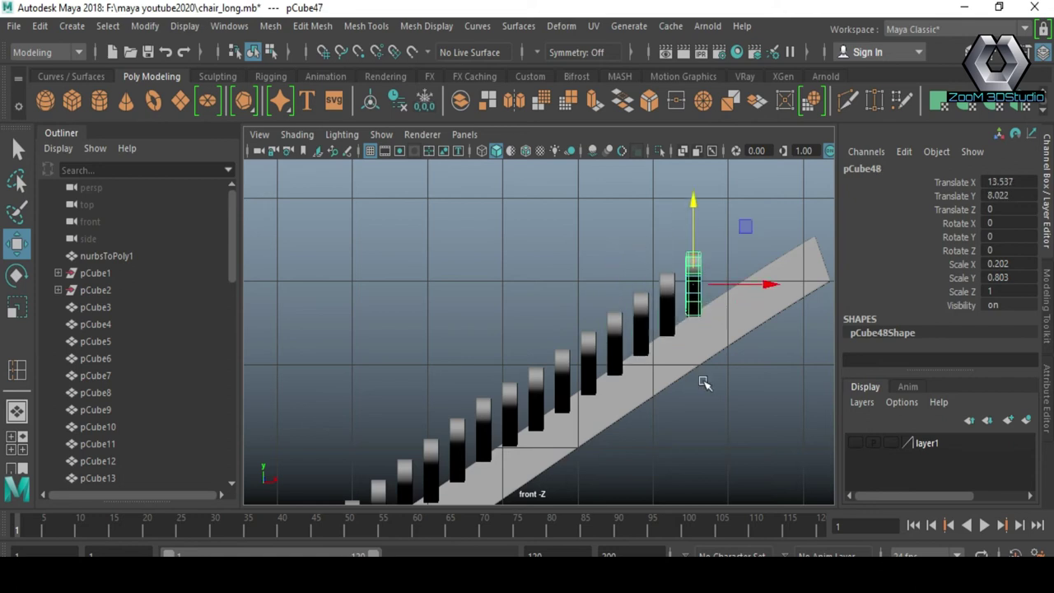
key(shift+d)
key(shift+d)
key(shift+d)
key(shift+d)
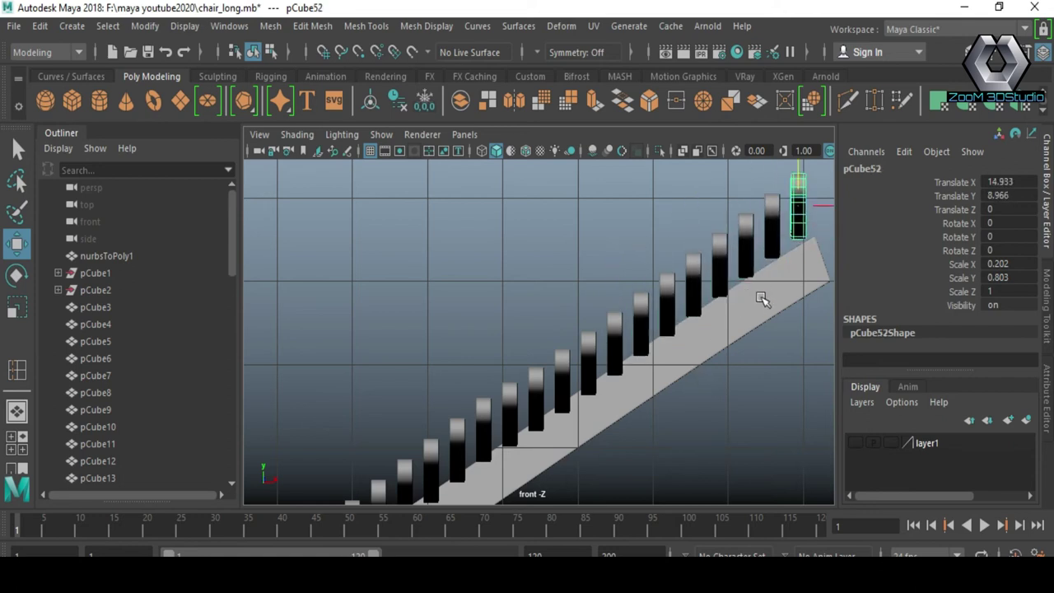
scroll(760, 299, down, 5)
scroll(567, 393, up, 4)
scroll(631, 230, up, 2)
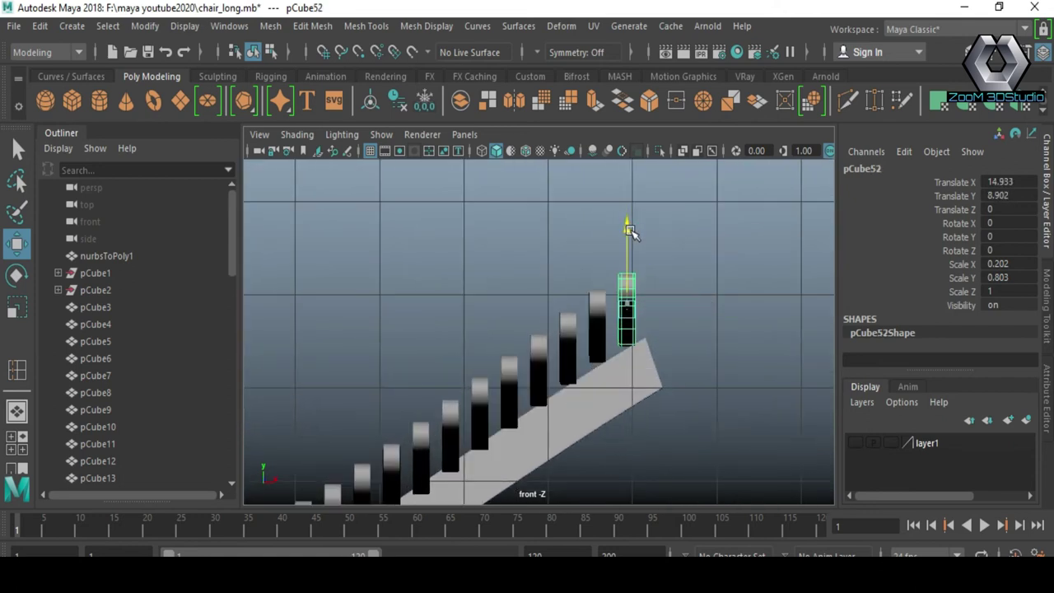
drag(630, 238, 629, 243)
- Step down the slope selecting each slat in turn to check its position
click(604, 288)
click(568, 322)
click(539, 342)
click(509, 354)
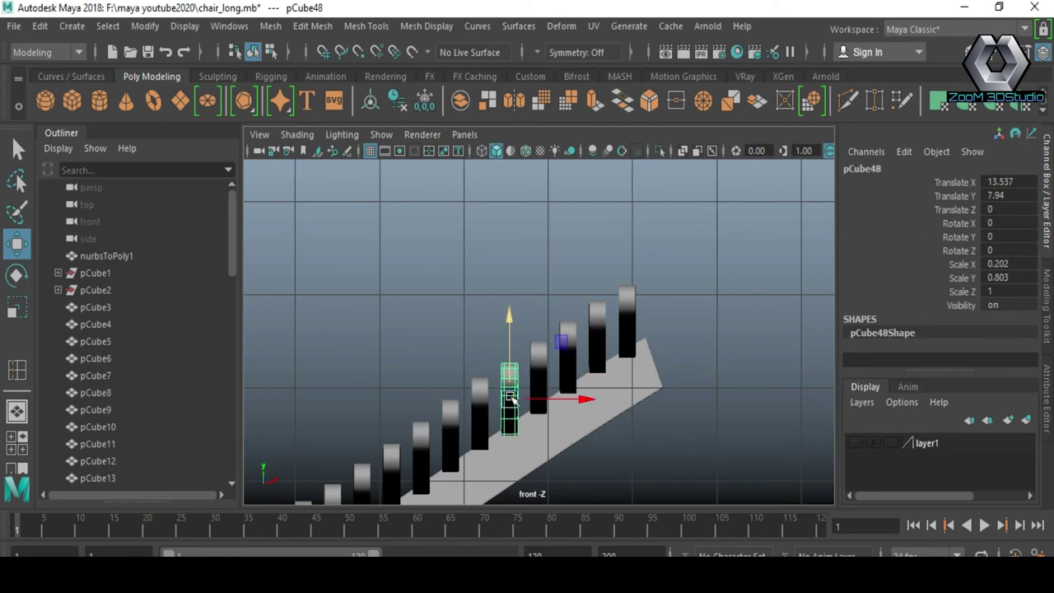
alt+middle_drag(510, 399, 651, 294)
click(622, 309)
click(592, 318)
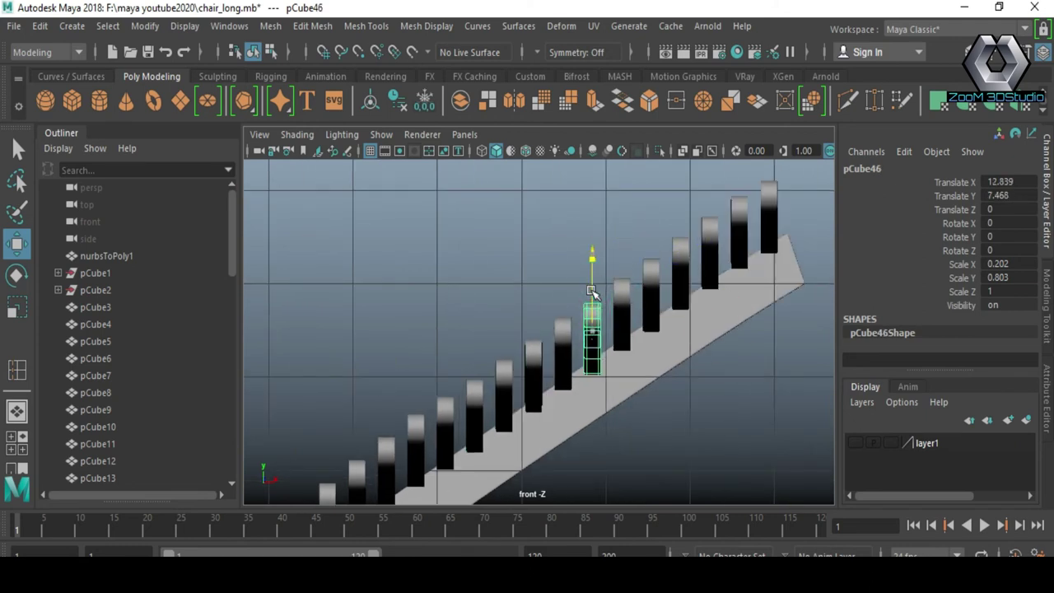
click(562, 328)
click(533, 350)
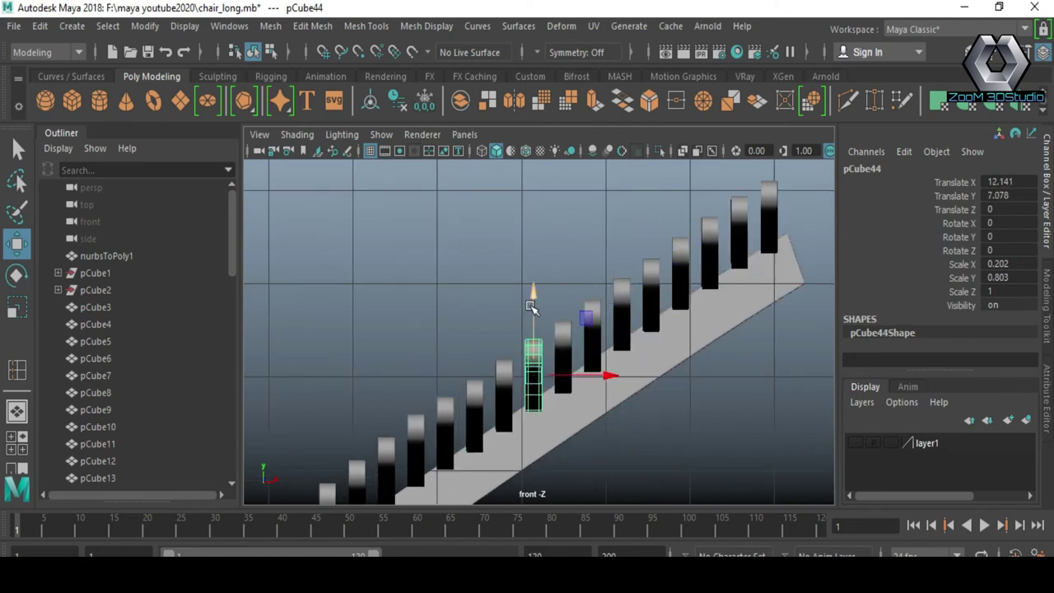
click(508, 367)
alt+middle_drag(453, 381, 500, 332)
click(523, 338)
click(493, 362)
click(463, 387)
- Check the slats nearer the dip, then orbit to see the whole chair in perspective
mouse_move(465, 358)
alt+middle_down()
mouse_move(491, 308)
mouse_move(562, 266)
alt+middle_up()
click(466, 336)
click(532, 262)
click(499, 301)
click(475, 302)
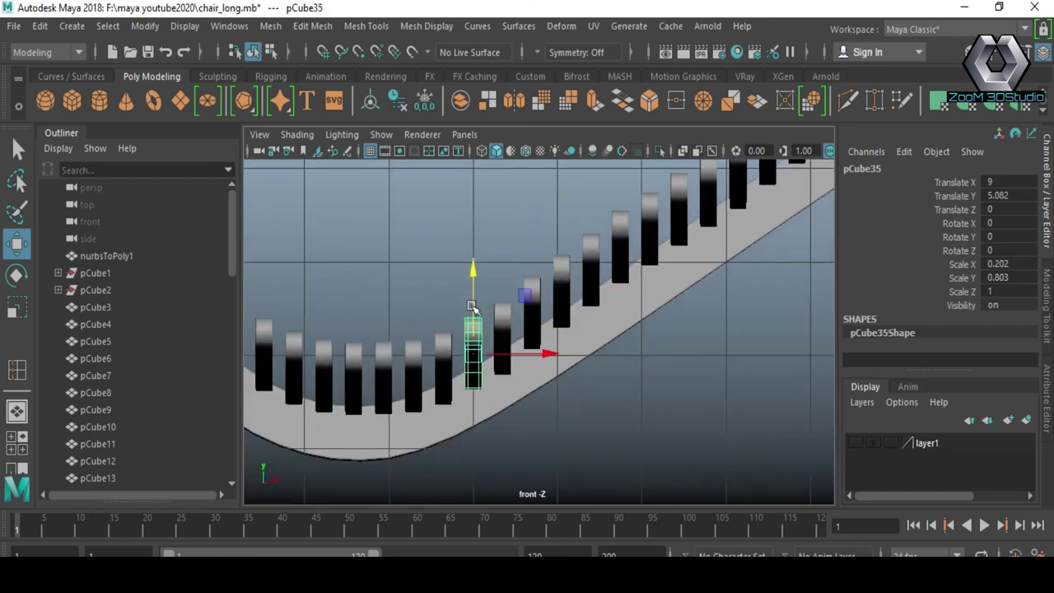
click(445, 317)
click(532, 280)
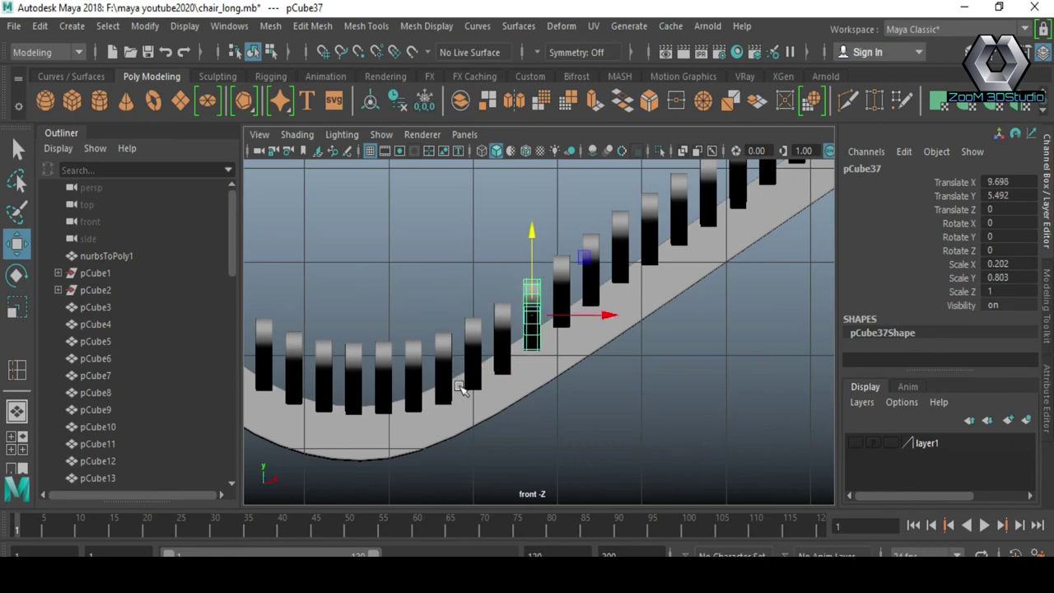
alt+middle_drag(463, 390, 581, 361)
click(567, 300)
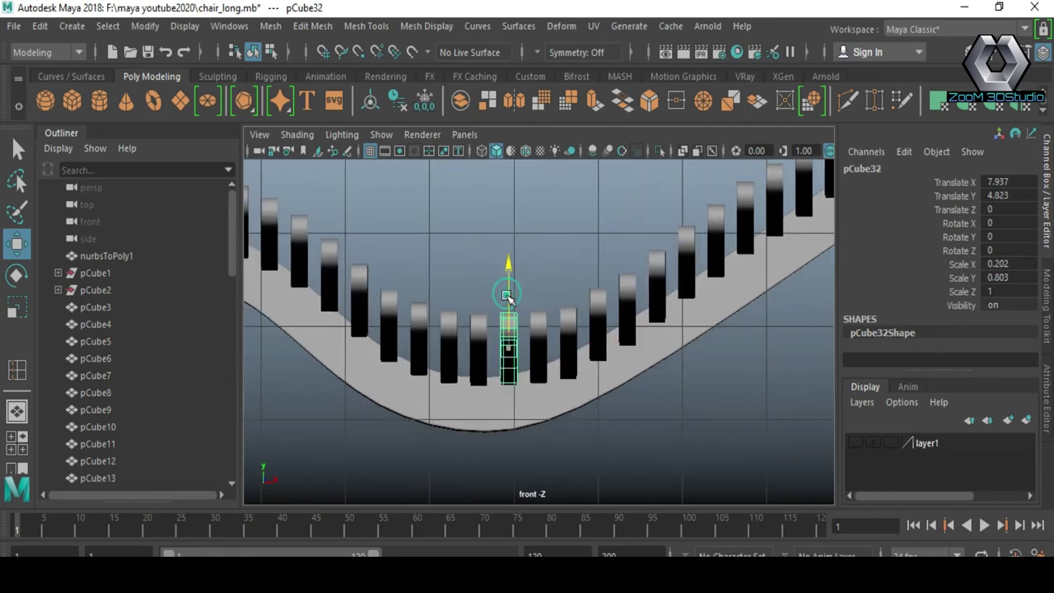
scroll(437, 375, down, 5)
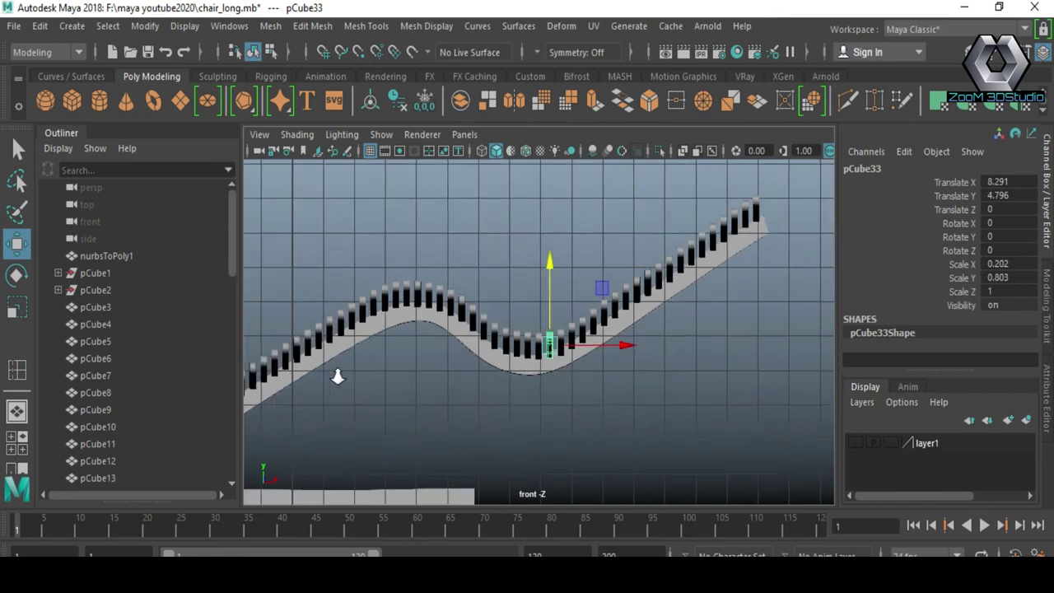
mouse_move(501, 343)
alt+mouse_down()
mouse_move(578, 398)
mouse_move(565, 440)
mouse_move(500, 424)
mouse_move(742, 376)
mouse_move(694, 410)
mouse_move(437, 414)
mouse_move(377, 381)
mouse_move(598, 357)
mouse_move(610, 395)
mouse_move(564, 440)
mouse_move(651, 288)
mouse_move(750, 330)
mouse_move(550, 333)
mouse_move(494, 365)
mouse_move(623, 400)
mouse_move(656, 433)
mouse_move(552, 407)
mouse_move(689, 383)
mouse_move(395, 414)
mouse_move(502, 454)
mouse_move(677, 433)
mouse_move(595, 464)
mouse_move(546, 370)
alt+mouse_up()
click(612, 440)
- Rotate a slat on the first curve around Z so it follows the frame
key(e)
scroll(605, 214, up, 5)
drag(569, 466, 569, 467)
mouse_move(570, 466)
alt+mouse_down()
mouse_move(426, 452)
mouse_move(401, 440)
mouse_move(387, 395)
alt+mouse_up()
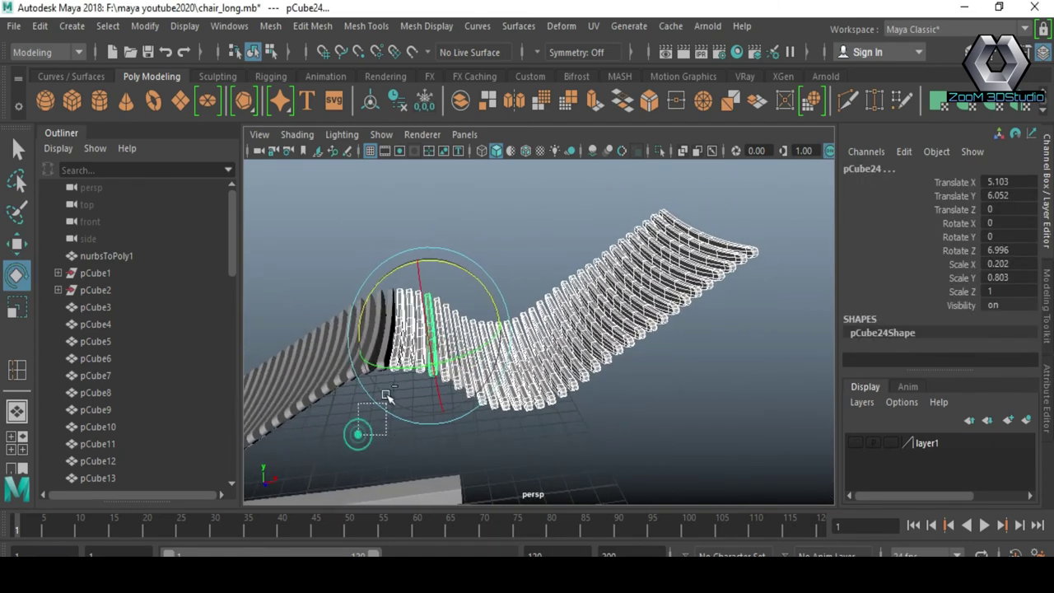
mouse_move(436, 361)
alt+mouse_down()
mouse_move(408, 356)
mouse_move(419, 266)
mouse_move(398, 295)
mouse_move(741, 230)
mouse_move(563, 416)
mouse_move(494, 346)
mouse_move(520, 276)
mouse_move(545, 298)
mouse_move(583, 408)
mouse_move(546, 346)
alt+mouse_up()
- Tilt a group of slats in the dip and a slat on the slope to match the curve
click(513, 363)
mouse_move(489, 304)
mouse_down()
mouse_move(563, 365)
mouse_move(550, 398)
mouse_up()
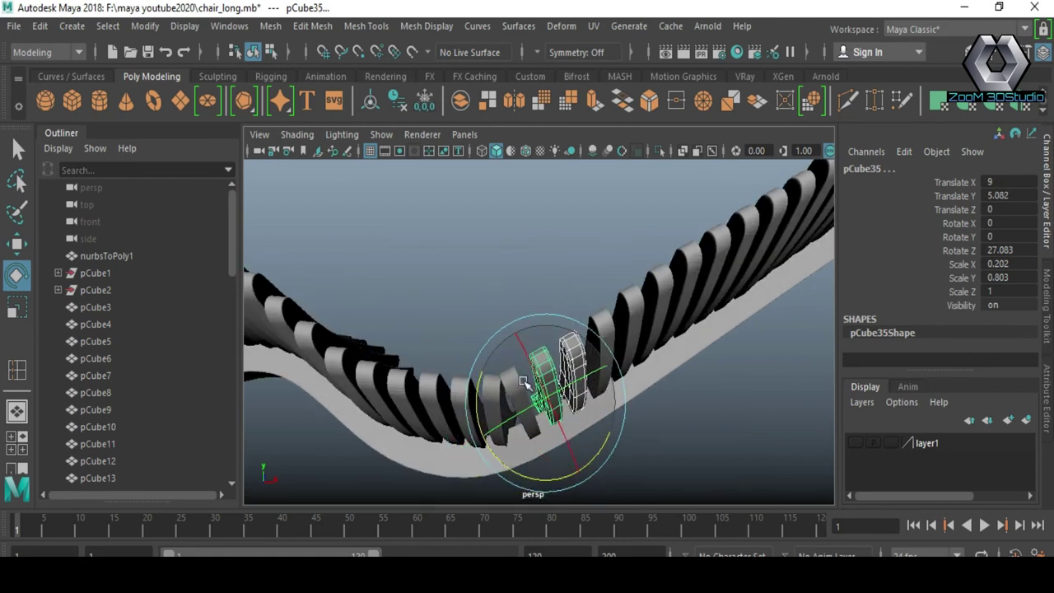
mouse_move(489, 423)
mouse_down()
mouse_move(478, 392)
mouse_move(576, 354)
mouse_up()
click(598, 228)
click(619, 316)
drag(586, 249, 570, 285)
- Check the adjacent slope slats, then orbit around to review the chair's wavy profile
click(612, 419)
click(604, 338)
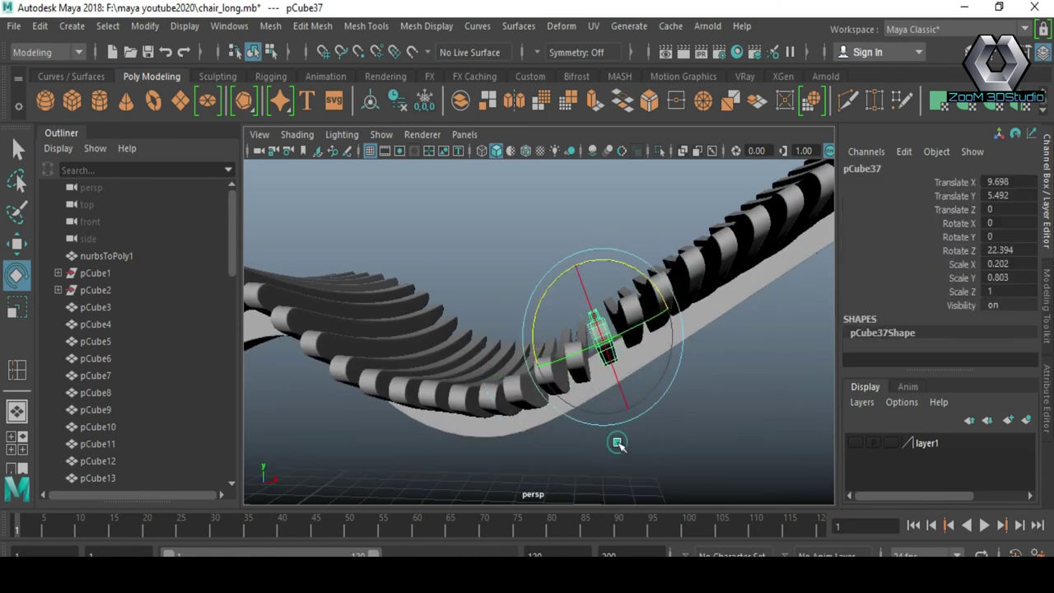
click(618, 443)
click(570, 352)
click(650, 421)
mouse_move(642, 425)
alt+mouse_down()
mouse_move(643, 440)
mouse_move(470, 466)
mouse_move(609, 368)
mouse_move(680, 442)
mouse_move(549, 360)
mouse_move(591, 365)
mouse_move(589, 425)
mouse_move(546, 407)
mouse_move(568, 370)
mouse_move(564, 352)
mouse_move(612, 384)
mouse_move(588, 324)
mouse_move(555, 313)
mouse_move(351, 384)
mouse_move(520, 318)
mouse_move(536, 376)
mouse_move(454, 409)
alt+mouse_up()
alt+middle_drag(454, 409, 407, 438)
mouse_move(407, 437)
alt+mouse_down()
mouse_move(570, 384)
mouse_move(674, 334)
alt+mouse_up()
mouse_move(579, 314)
alt+mouse_down()
mouse_move(670, 294)
mouse_move(607, 367)
mouse_move(607, 390)
mouse_move(559, 401)
mouse_move(577, 395)
alt+mouse_up()
mouse_move(659, 387)
alt+mouse_down()
mouse_move(576, 348)
mouse_move(565, 353)
mouse_move(567, 381)
alt+mouse_up()
key(space)
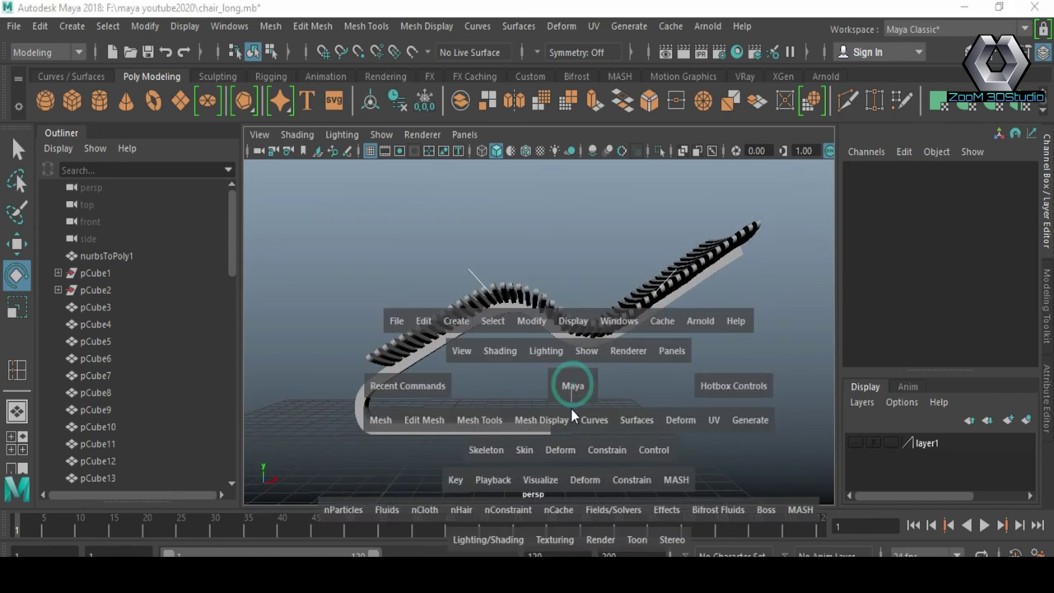
- In the front view, select the frame's end vertices and stretch them to the right
drag(572, 417, 569, 437)
scroll(552, 395, up, 5)
click(549, 396)
right_click(452, 219)
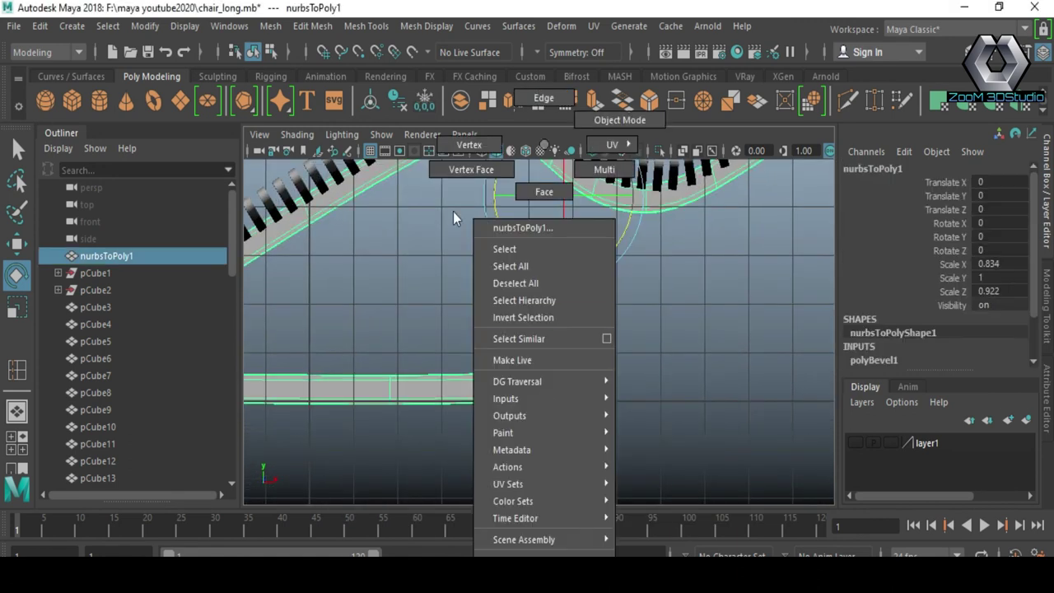
click(469, 145)
drag(371, 324, 587, 437)
drag(590, 325, 483, 454)
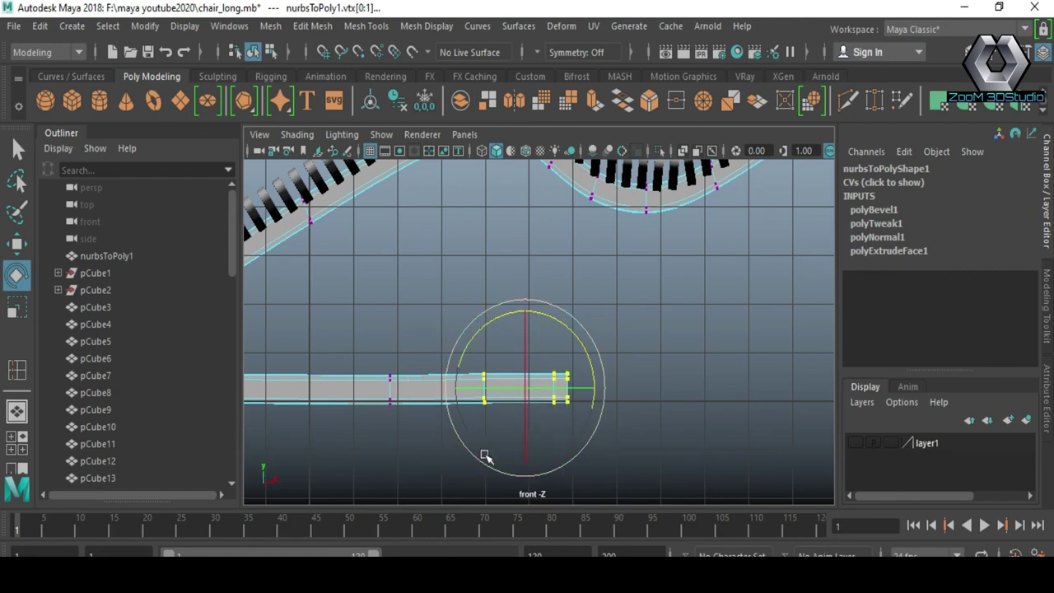
key(w)
drag(588, 388, 645, 393)
right_click(510, 177)
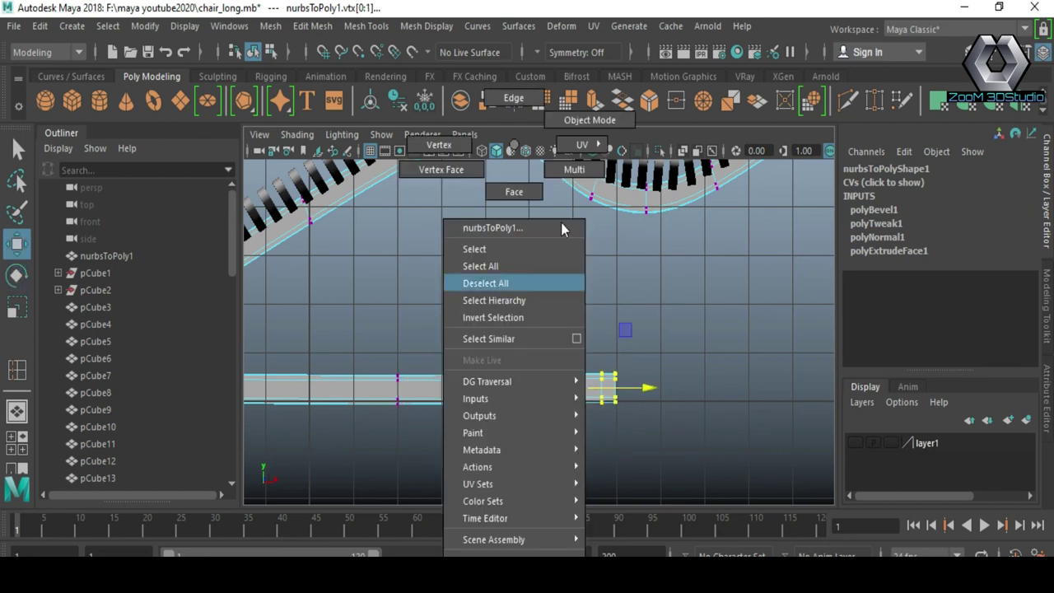
click(576, 125)
- Add two edge loops across the foot block pCube3 under the base
click(631, 259)
scroll(499, 384, down, 5)
alt+drag(499, 383, 700, 402)
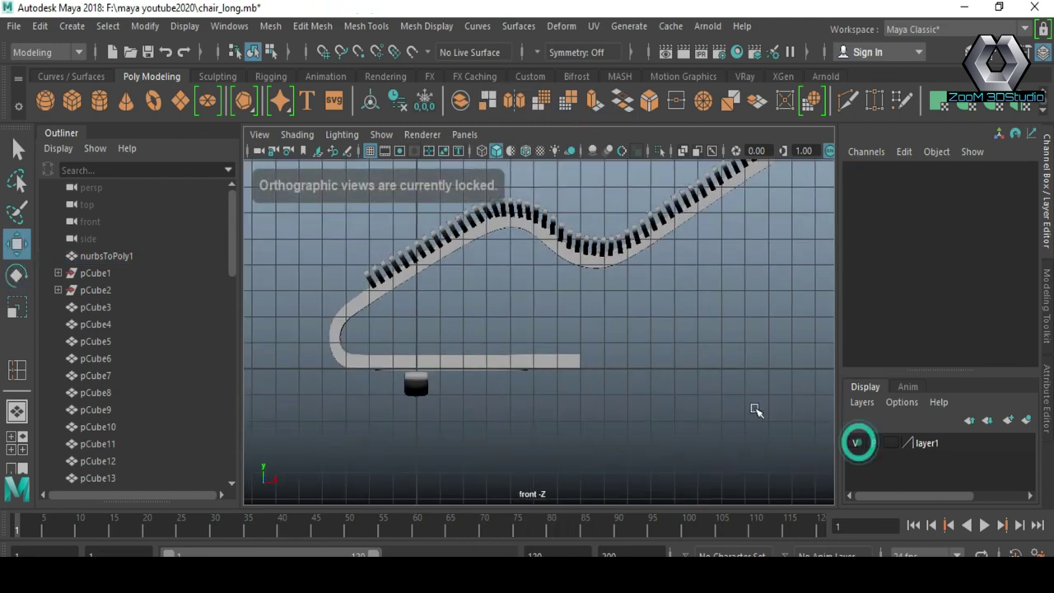
scroll(541, 442, up, 3)
click(362, 407)
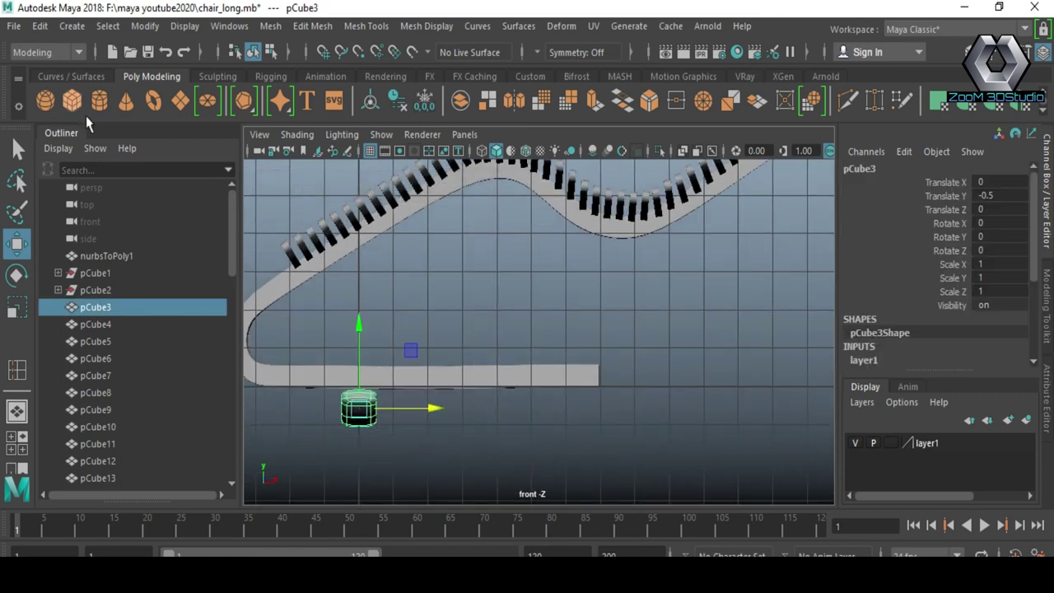
scroll(422, 409, up, 2)
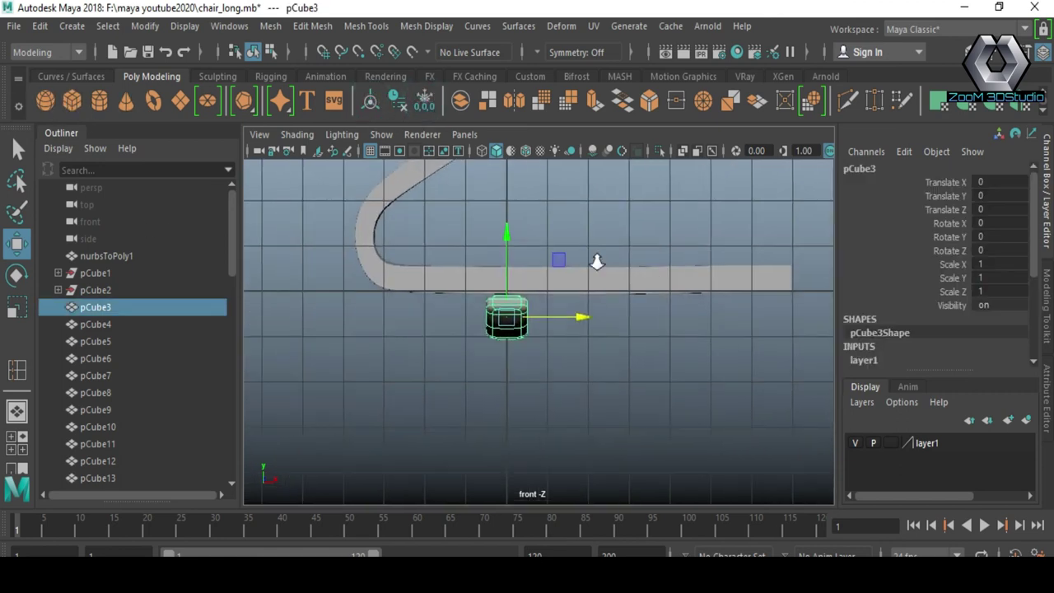
scroll(463, 388, up, 2)
scroll(463, 387, up, 3)
shift+right_drag(389, 220, 318, 240)
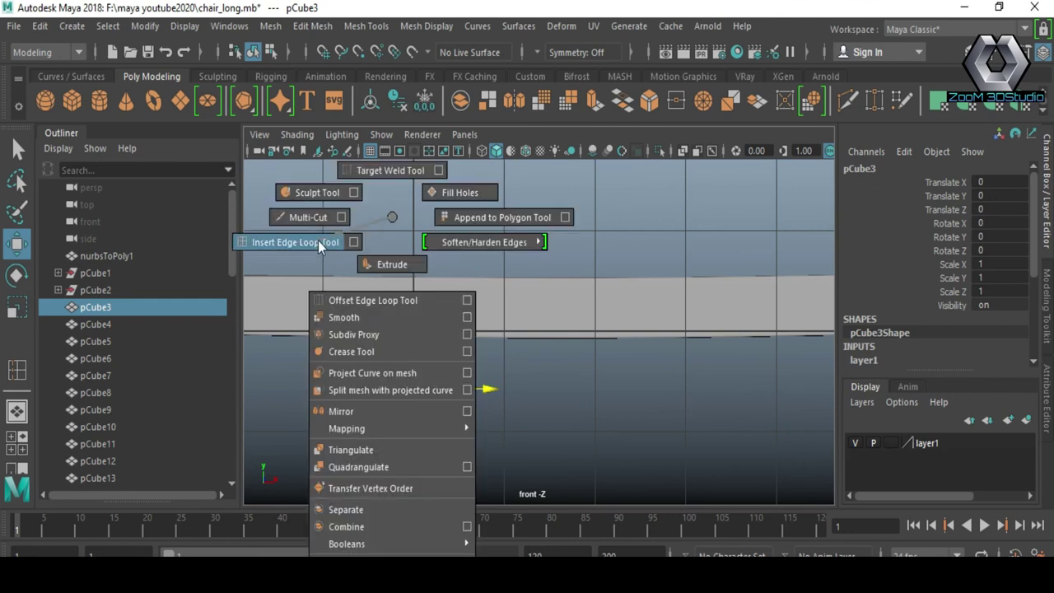
click(305, 384)
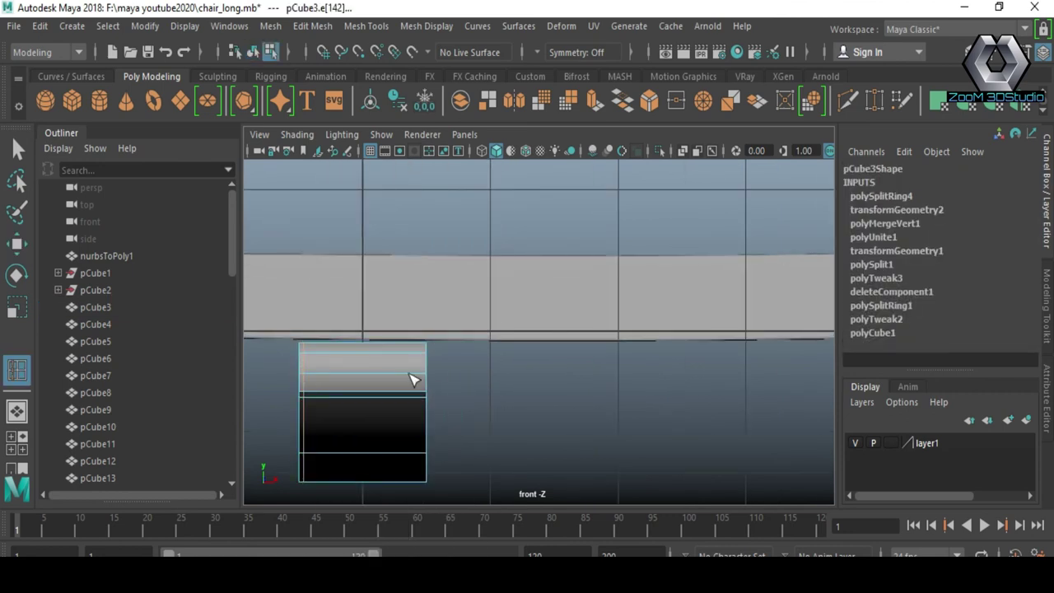
click(423, 382)
key(q)
right_drag(396, 169, 457, 131)
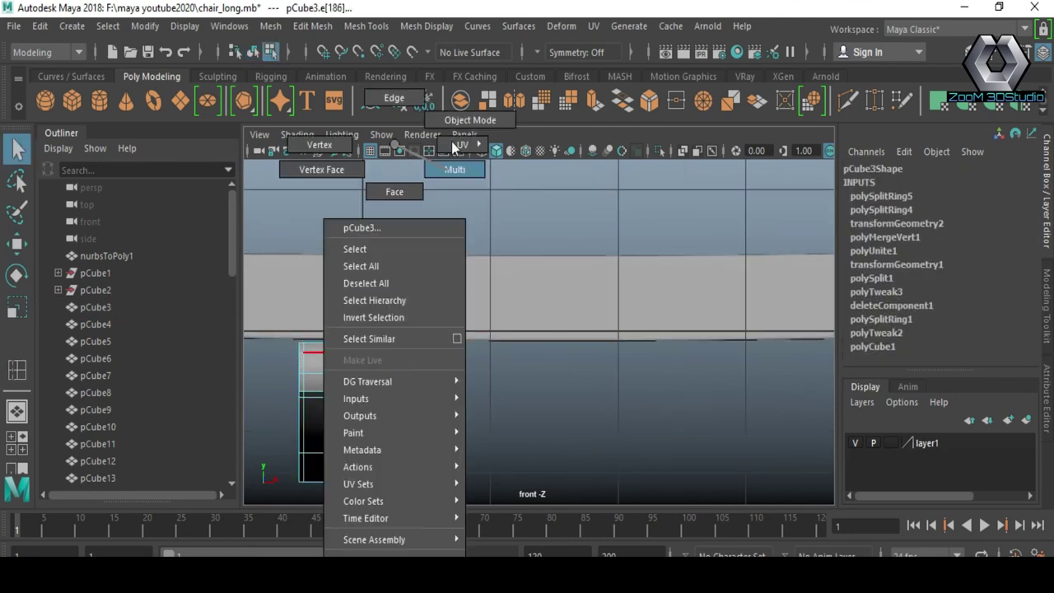
- Rotate the foot block to Rotate Z -180 degrees
key(r)
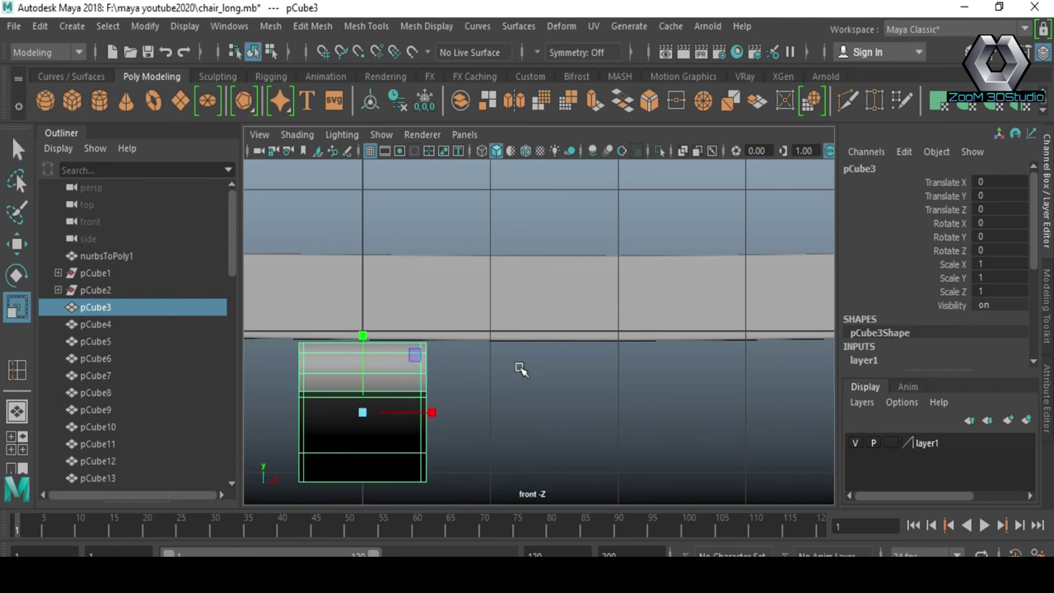
key(e)
drag(407, 353, 356, 464)
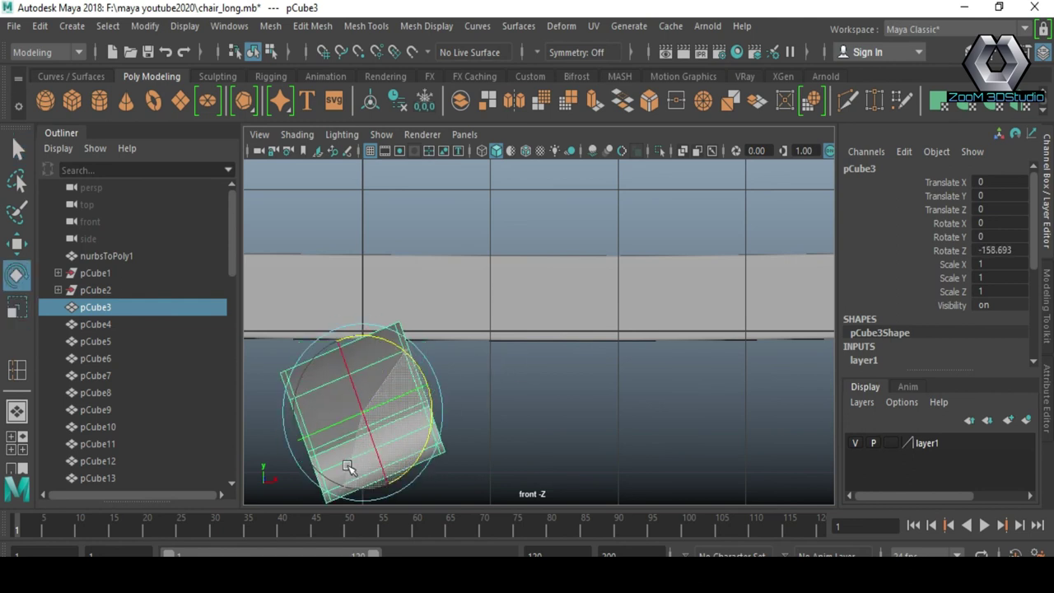
text(80)
key(Return)
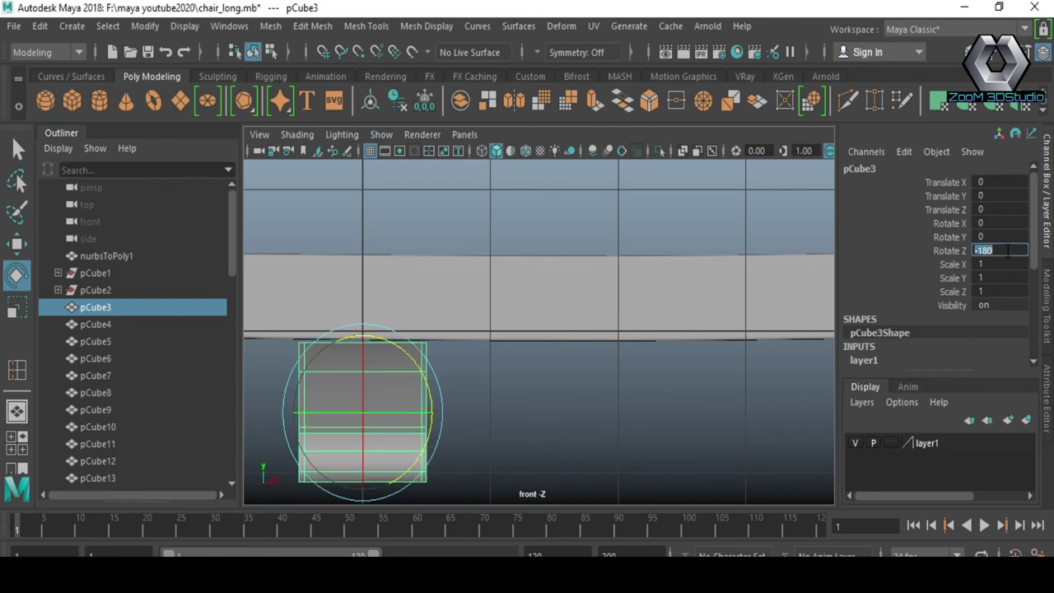
click(465, 438)
- Move the flipped foot block up beneath the frame's base
right_click(377, 377)
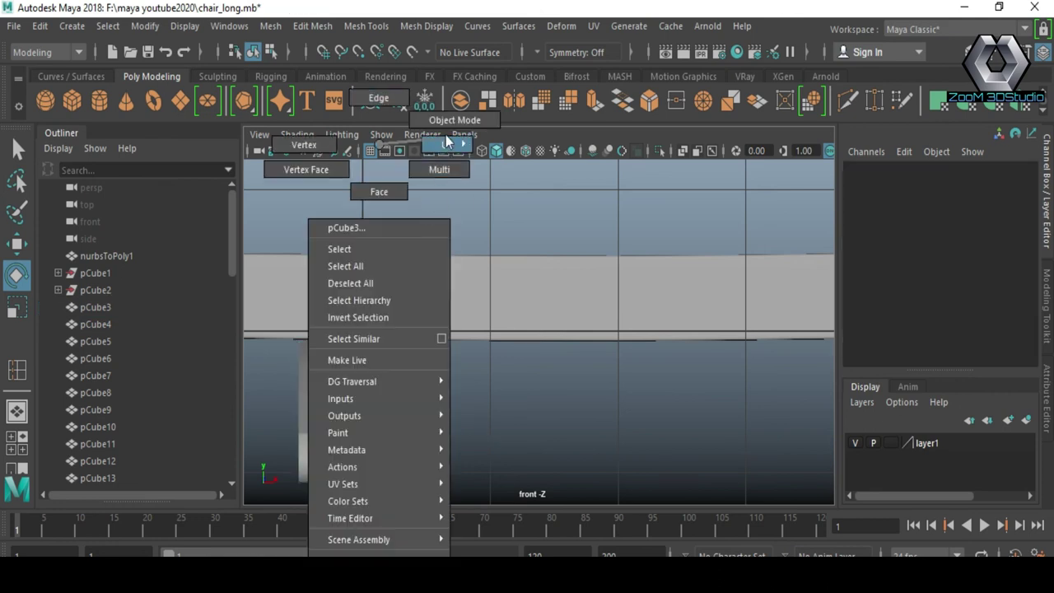
click(411, 405)
key(w)
scroll(401, 404, down, 5)
scroll(531, 364, up, 2)
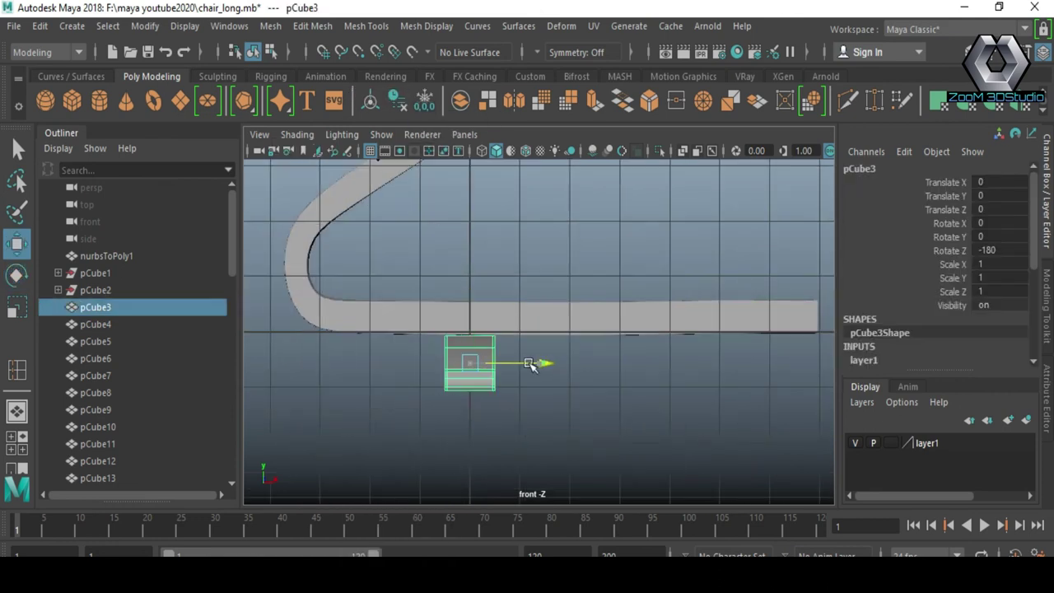
scroll(408, 346, up, 3)
scroll(395, 337, down, 1)
drag(377, 301, 380, 276)
scroll(470, 324, down, 2)
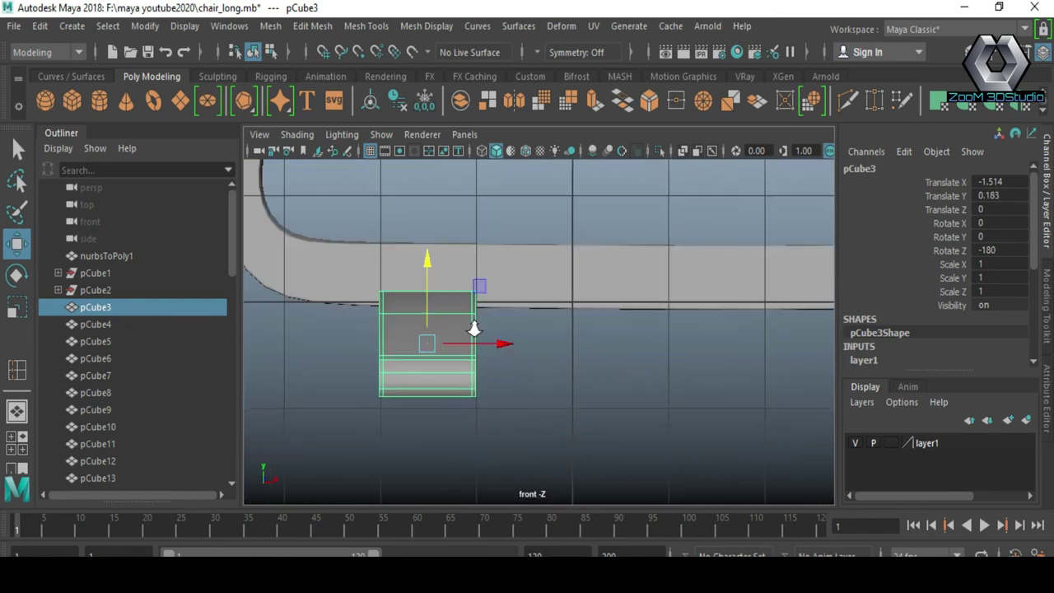
scroll(412, 388, down, 3)
scroll(422, 403, up, 1)
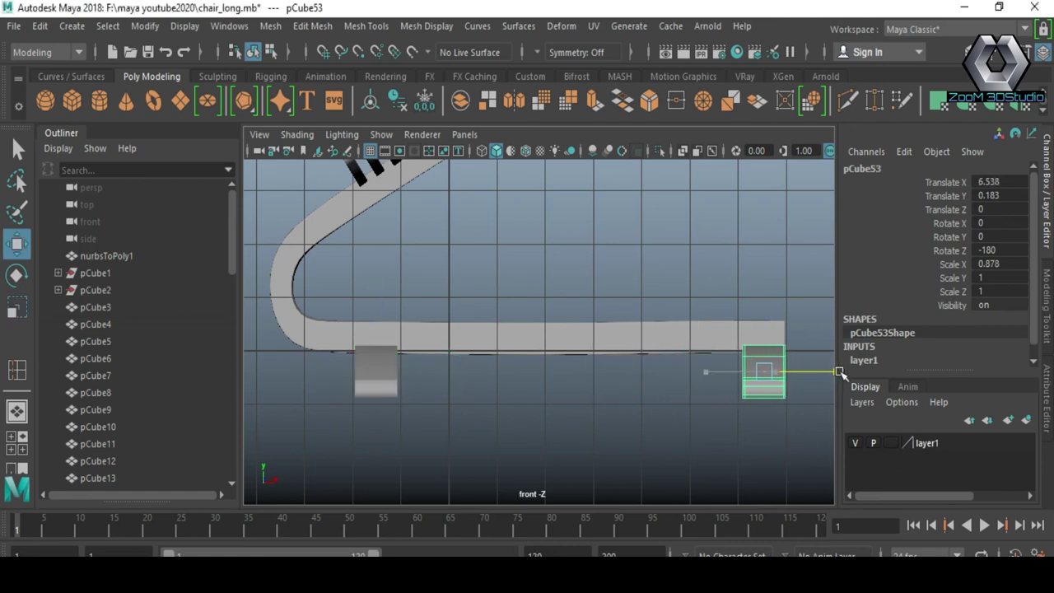
- Orbit around the chair in perspective, selecting the base and a seat slat to inspect them
mouse_move(840, 375)
alt+mouse_down()
mouse_move(596, 393)
mouse_move(613, 369)
alt+mouse_up()
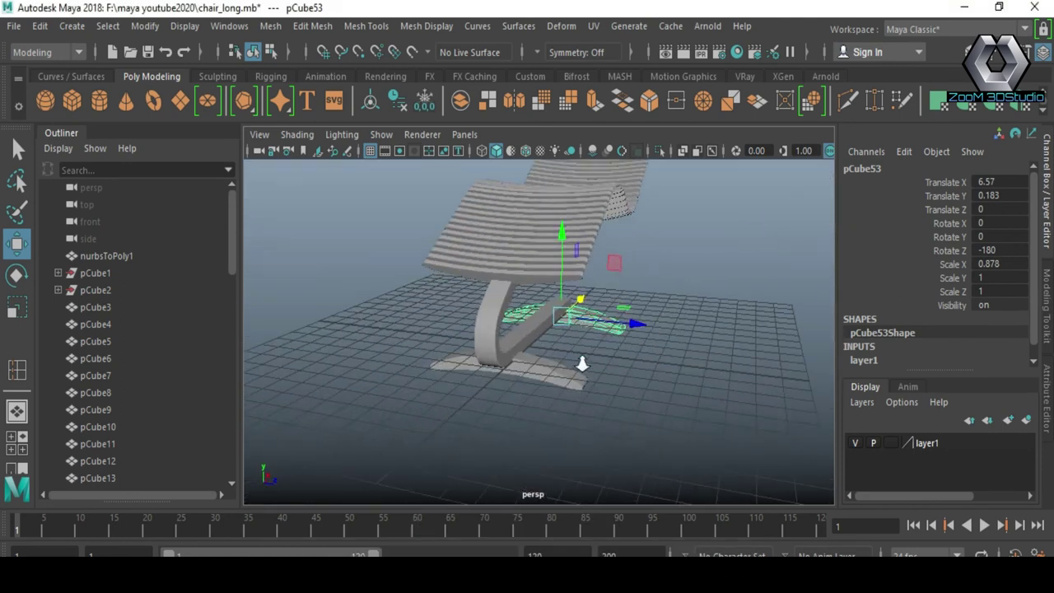
click(614, 368)
click(614, 368)
click(598, 436)
mouse_move(598, 436)
alt+mouse_down()
mouse_move(473, 450)
mouse_move(589, 425)
mouse_move(602, 400)
mouse_move(491, 399)
mouse_move(473, 426)
mouse_move(499, 409)
mouse_move(432, 410)
mouse_move(531, 329)
mouse_move(537, 412)
mouse_move(466, 358)
alt+mouse_up()
scroll(543, 393, up, 3)
scroll(595, 425, up, 5)
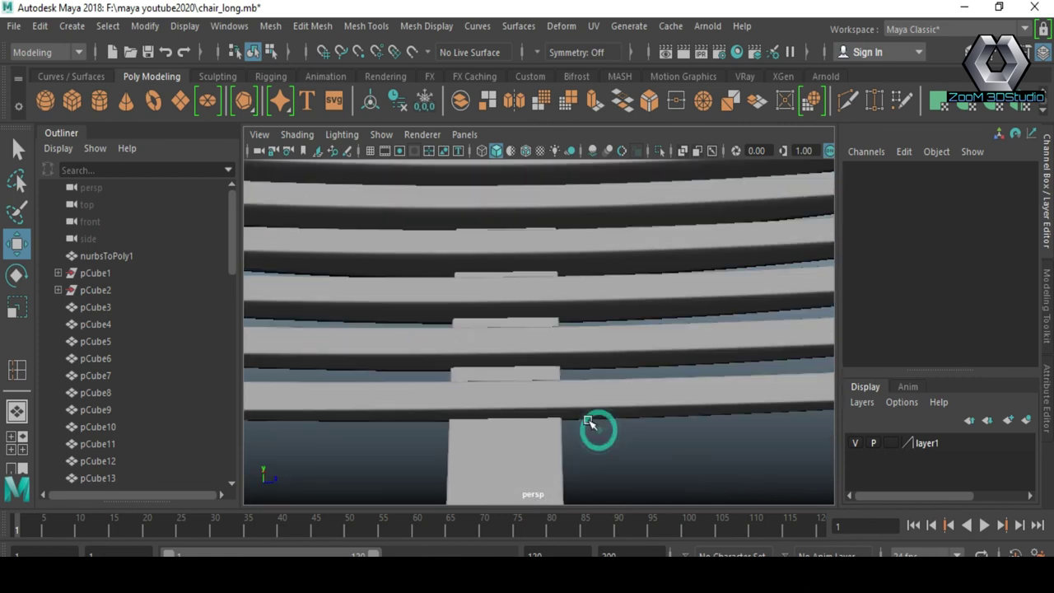
click(601, 427)
scroll(604, 431, down, 5)
click(576, 393)
mouse_move(600, 388)
alt+mouse_down()
mouse_move(576, 393)
mouse_move(582, 376)
mouse_move(560, 363)
alt+mouse_up()
- Group the seat slats into group1 with Ctrl+G, then inspect the seat from the side and below
key(ctrl+g)
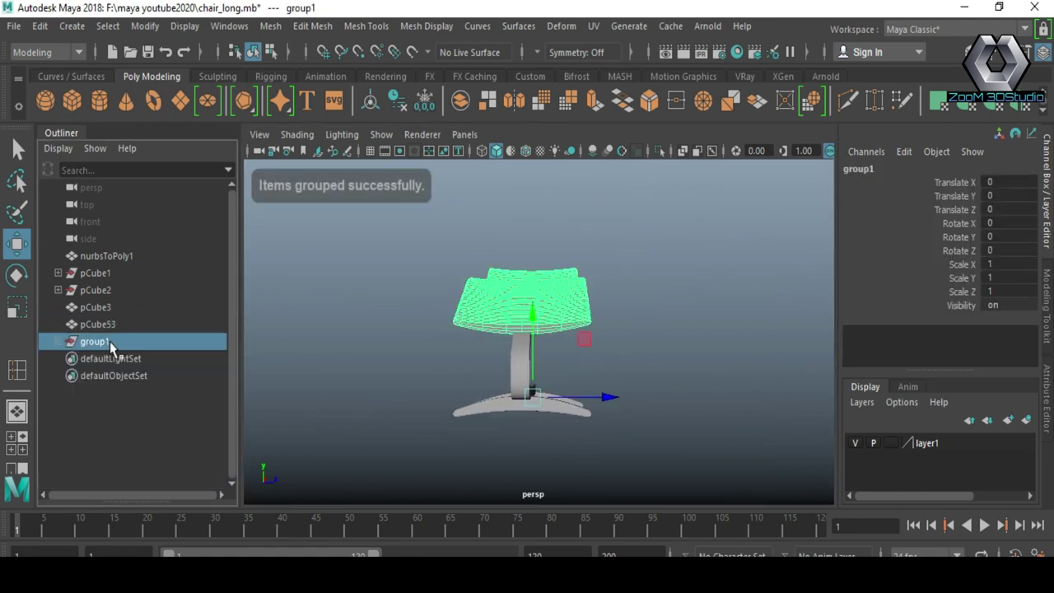
scroll(546, 431, up, 3)
mouse_move(546, 431)
alt+mouse_down()
mouse_move(552, 378)
mouse_move(433, 381)
alt+mouse_up()
scroll(494, 428, up, 3)
mouse_move(494, 428)
alt+mouse_down()
mouse_move(551, 302)
mouse_move(534, 415)
mouse_move(553, 431)
mouse_move(538, 423)
mouse_move(517, 439)
mouse_move(517, 388)
mouse_move(501, 369)
mouse_move(522, 313)
alt+mouse_up()
- Tilt slat pCube24 further to Rotate Z -8.432, then check slats pCube25 to pCube28
click(517, 440)
click(522, 313)
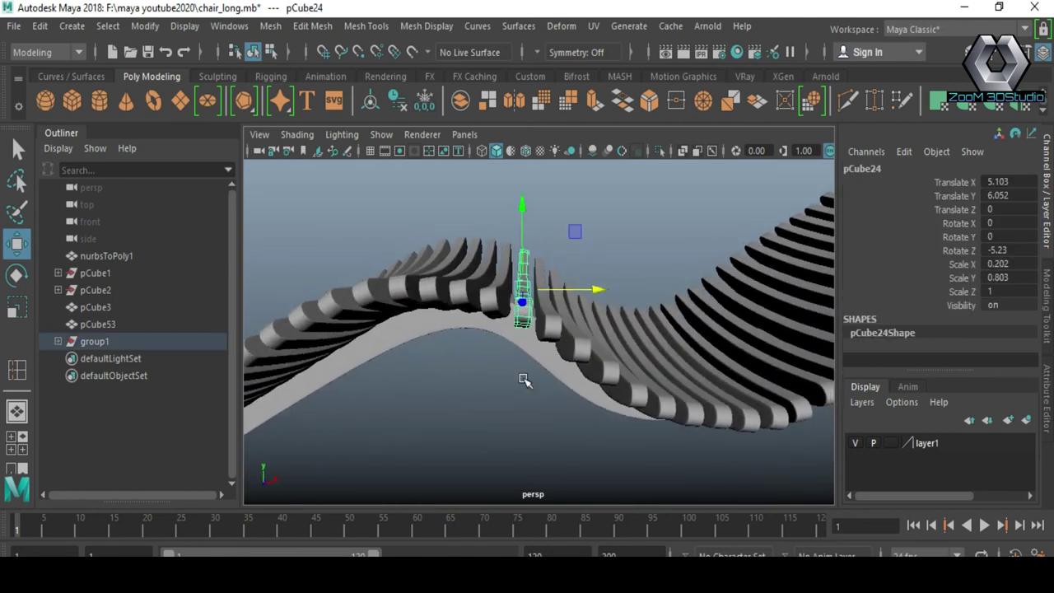
alt+drag(579, 266, 563, 325)
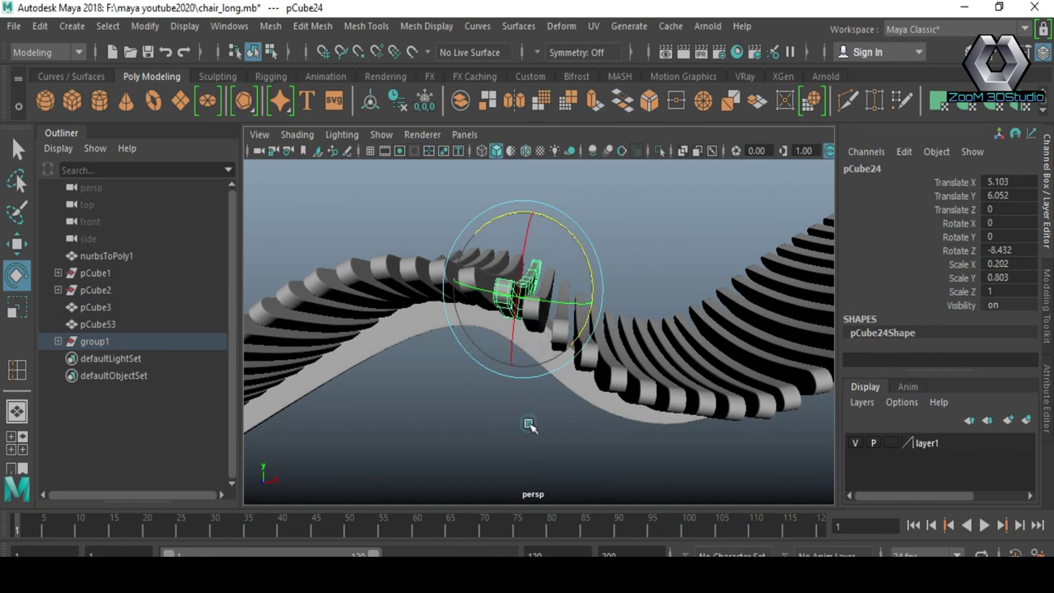
click(545, 313)
click(576, 296)
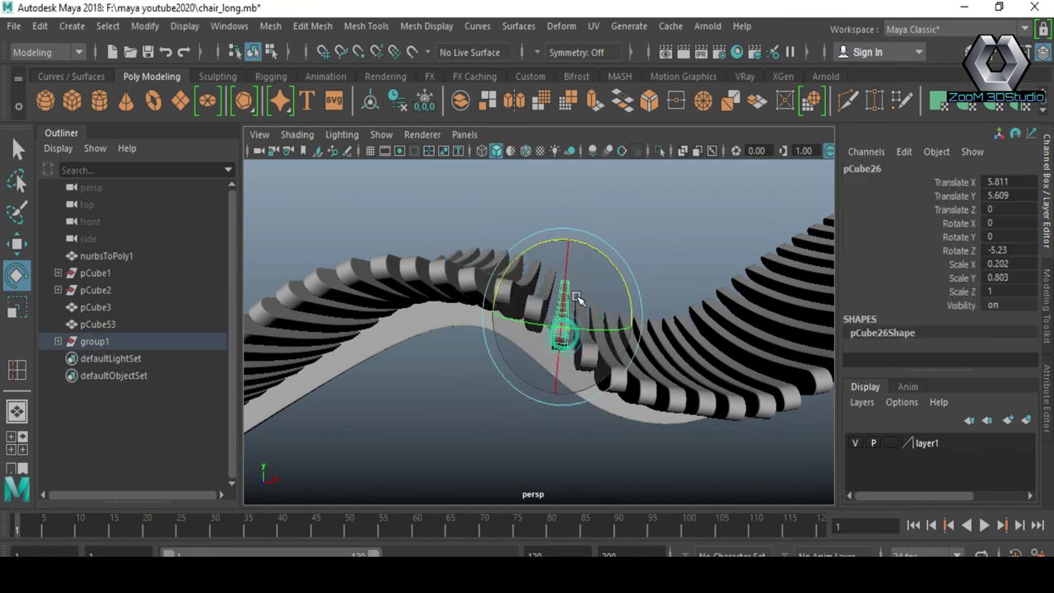
alt+drag(611, 260, 555, 423)
click(539, 452)
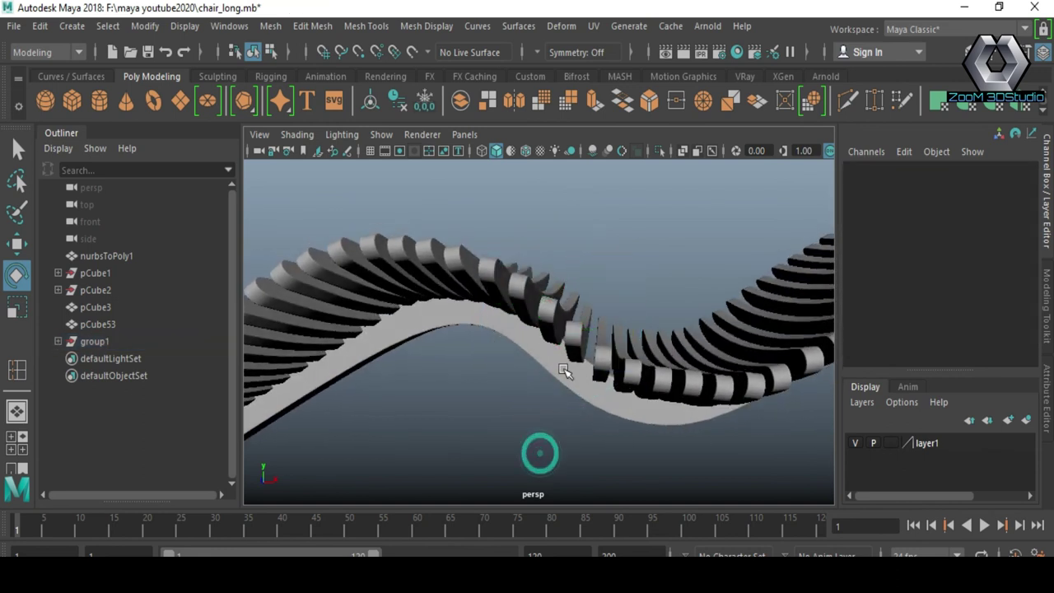
click(618, 296)
click(587, 454)
click(616, 314)
mouse_move(593, 388)
alt+mouse_down()
mouse_move(616, 314)
mouse_move(615, 437)
mouse_move(636, 439)
mouse_move(543, 440)
mouse_move(584, 449)
mouse_move(565, 447)
mouse_move(593, 410)
mouse_move(388, 379)
mouse_move(359, 396)
alt+mouse_up()
click(606, 430)
scroll(593, 410, down, 5)
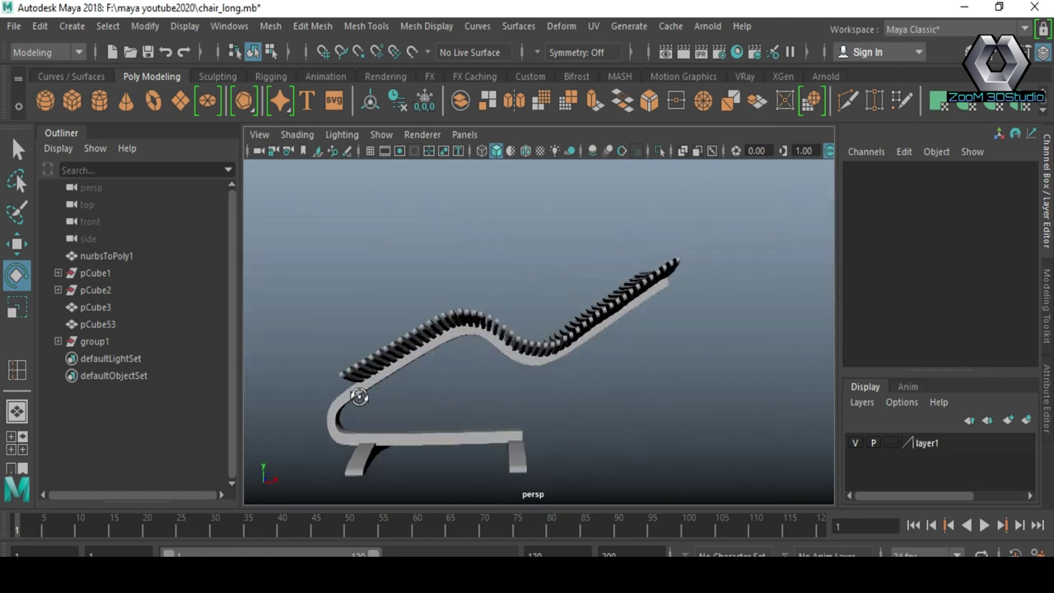
alt+drag(492, 409, 373, 455)
mouse_move(412, 415)
alt+mouse_down()
mouse_move(473, 419)
mouse_move(464, 360)
mouse_move(462, 395)
mouse_move(645, 394)
alt+mouse_up()
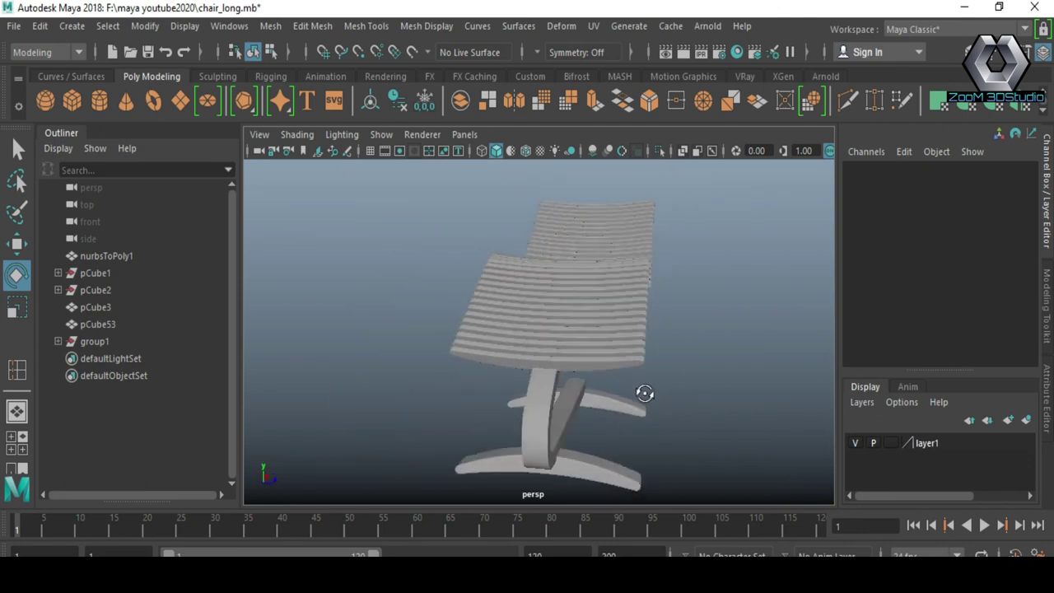
mouse_move(404, 394)
alt+mouse_down()
mouse_move(464, 437)
mouse_move(365, 425)
mouse_move(680, 414)
alt+mouse_up()
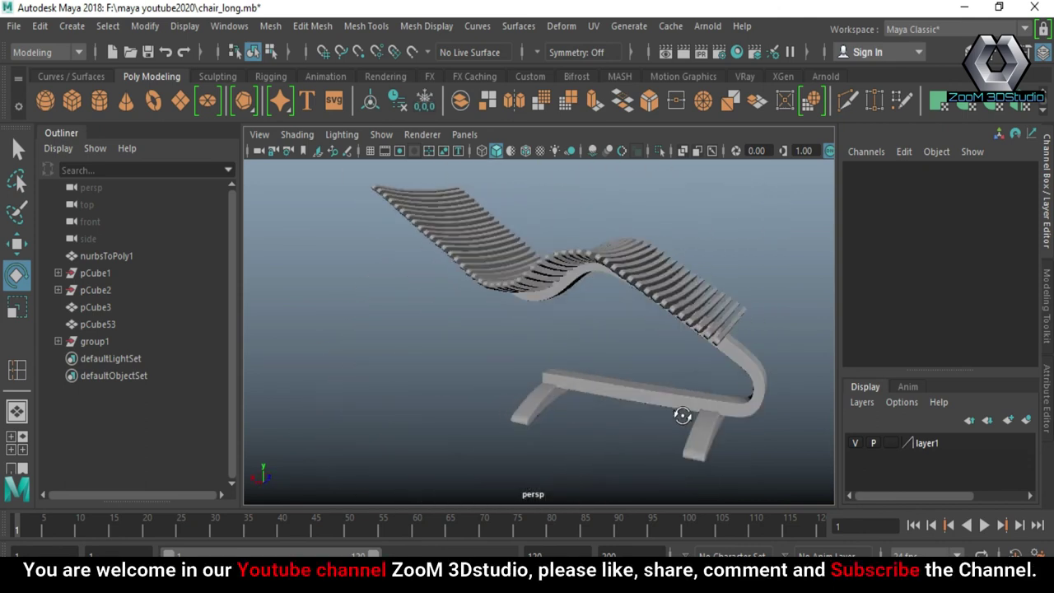
mouse_move(322, 504)
alt+mouse_down()
mouse_move(497, 472)
mouse_move(588, 329)
mouse_move(766, 468)
mouse_move(362, 396)
mouse_move(552, 304)
alt+mouse_up()
mouse_move(527, 358)
alt+mouse_down()
mouse_move(502, 306)
mouse_move(510, 330)
mouse_move(565, 365)
mouse_move(180, 419)
alt+mouse_up()
mouse_move(407, 341)
alt+mouse_down()
mouse_move(454, 334)
mouse_move(480, 379)
mouse_move(511, 361)
alt+mouse_up()
- Reveal the ground plane pPlane1 and lower it to about Translate Y -0.85 under the chair's feet
key(ctrl+z)
mouse_move(517, 318)
alt+mouse_down()
mouse_move(480, 335)
mouse_move(540, 354)
alt+mouse_up()
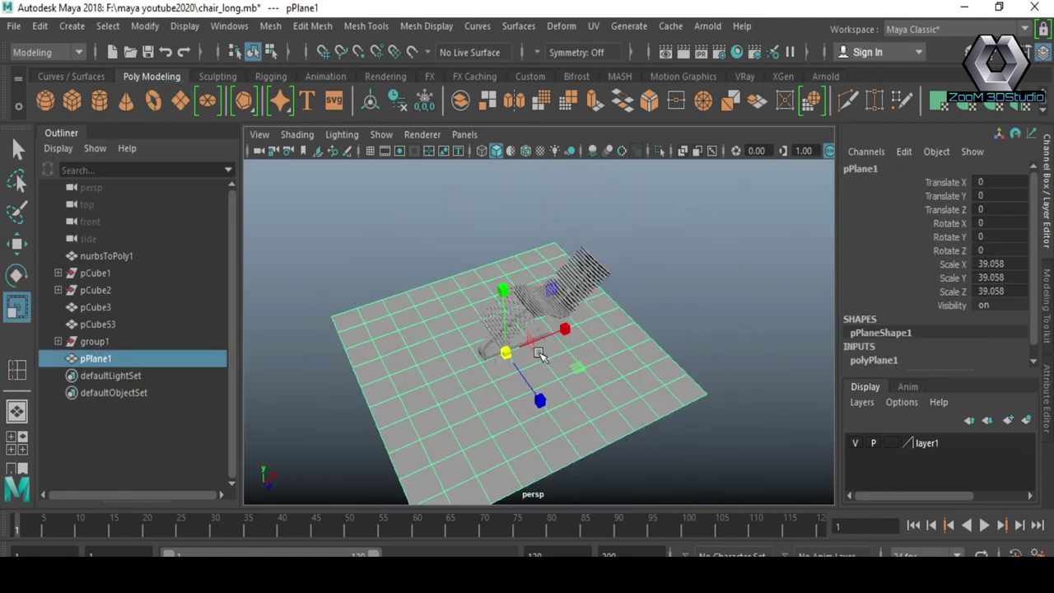
click(574, 317)
click(634, 368)
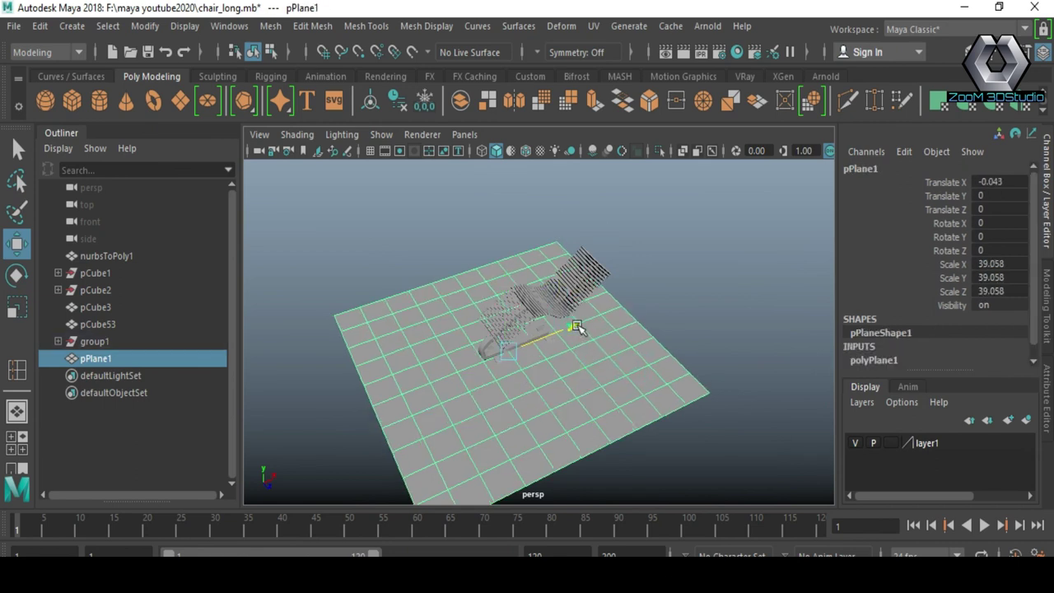
scroll(605, 319, up, 5)
alt+drag(576, 400, 696, 464)
mouse_move(607, 247)
mouse_down()
mouse_move(595, 283)
mouse_move(584, 261)
mouse_up()
scroll(595, 283, down, 5)
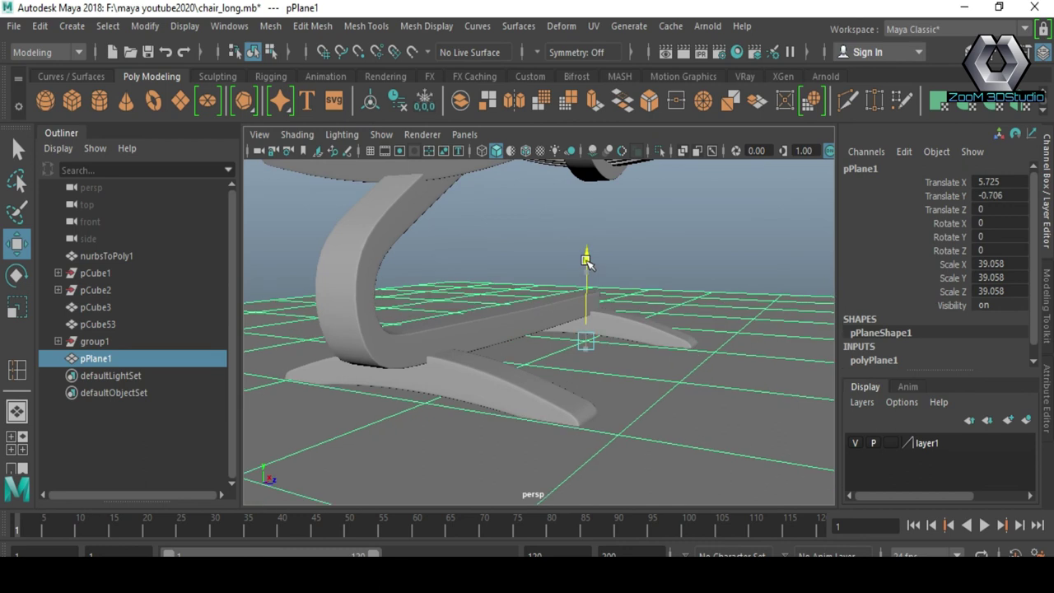
- Orbit around the chair from high and low side views to check it rests above the plane
click(699, 273)
mouse_move(699, 272)
alt+mouse_down()
mouse_move(409, 433)
mouse_move(749, 424)
mouse_move(454, 419)
mouse_move(447, 431)
mouse_move(518, 435)
mouse_move(491, 428)
alt+mouse_up()
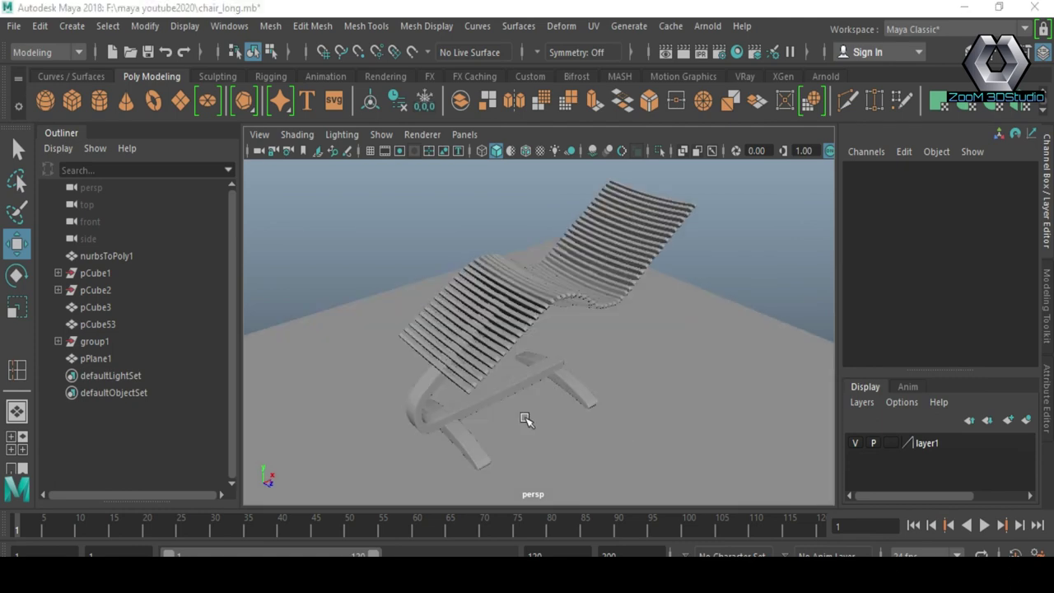
alt+right_drag(527, 419, 607, 459)
mouse_move(607, 459)
alt+mouse_down()
mouse_move(513, 400)
mouse_move(527, 346)
mouse_move(396, 370)
alt+mouse_up()
alt+right_drag(395, 369, 518, 376)
alt+drag(518, 377, 626, 365)
alt+right_drag(626, 365, 543, 397)
mouse_move(543, 398)
alt+mouse_down()
mouse_move(568, 398)
mouse_move(482, 427)
alt+mouse_up()
- Check the chair and plane in wireframe, then return to shaded display with only the plane selected
click(525, 151)
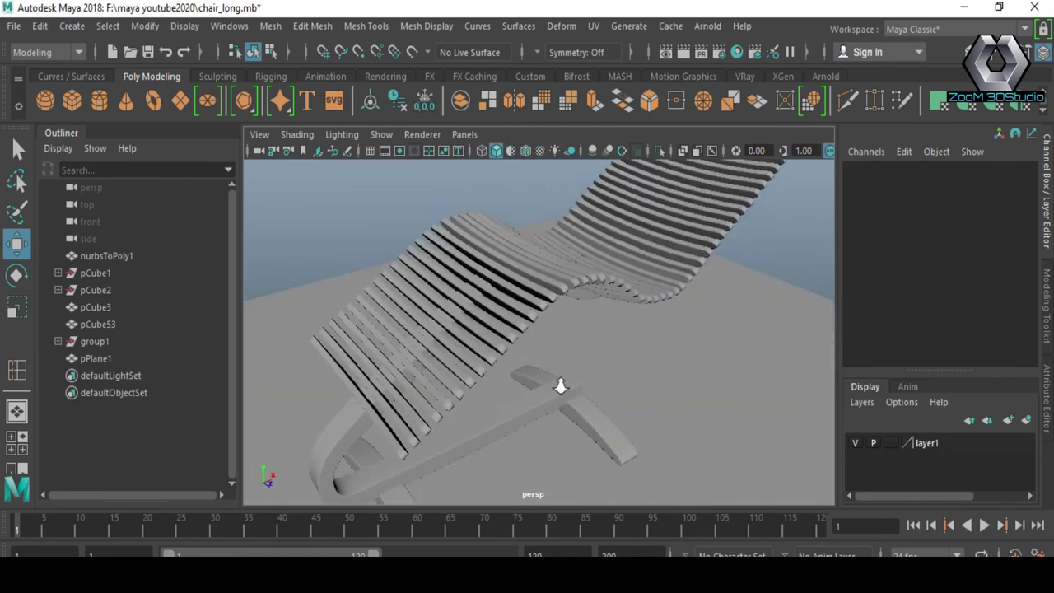
drag(395, 189, 607, 404)
key(4)
click(40, 25)
click(287, 245)
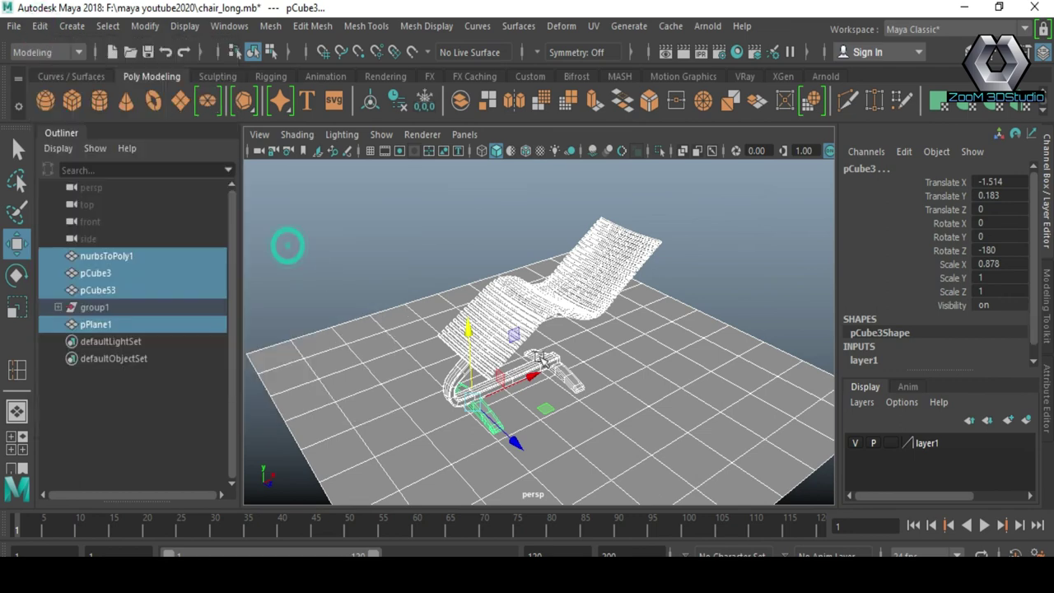
click(674, 430)
key(5)
mouse_move(674, 430)
alt+mouse_down()
mouse_move(645, 349)
mouse_move(694, 348)
mouse_move(518, 346)
mouse_move(506, 376)
mouse_move(732, 363)
mouse_move(583, 359)
mouse_move(700, 332)
alt+mouse_up()
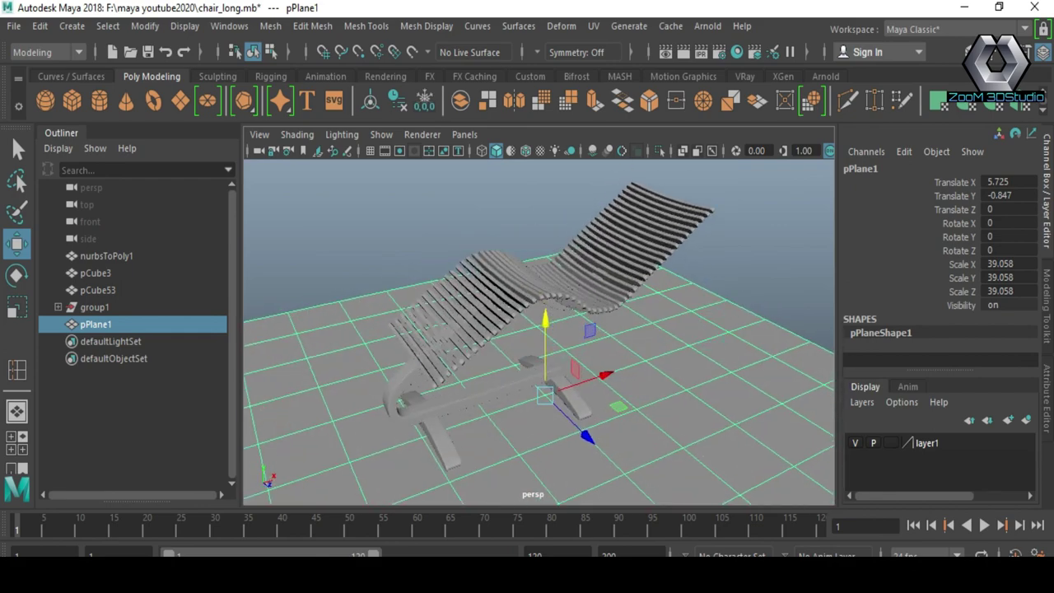